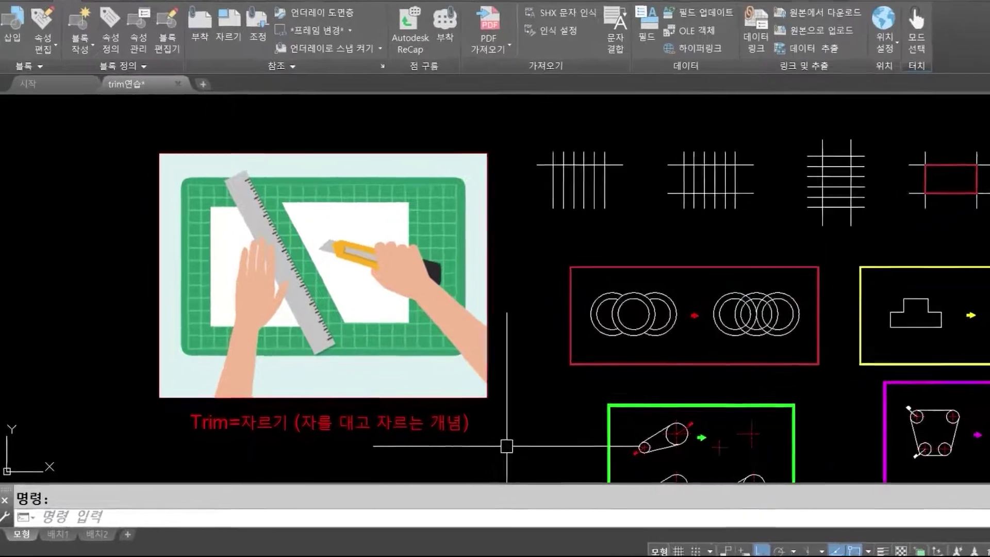
# - Trim the first figure's six vertical lines against the horizontal line, removing upper and lower parts alternately, starting with the rightmost line's upper part
pyautogui.press('Escape')
pyautogui.write('tr')
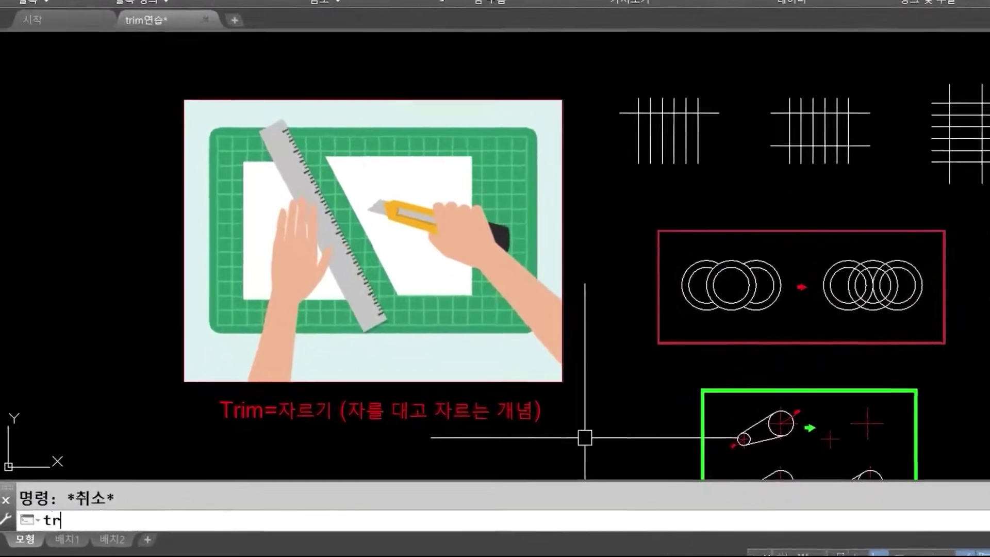
pyautogui.press('Return')
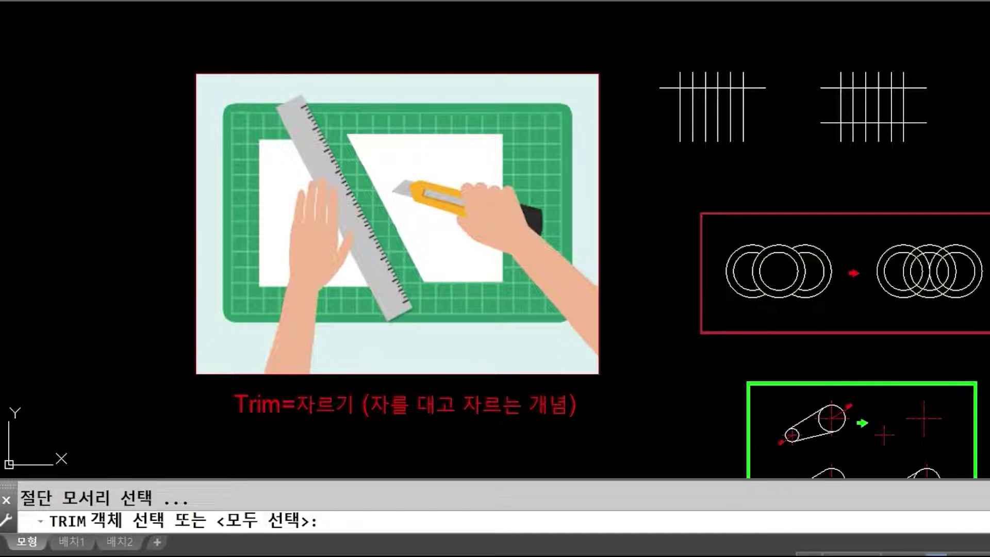
pyautogui.scroll(6, 755, 53)
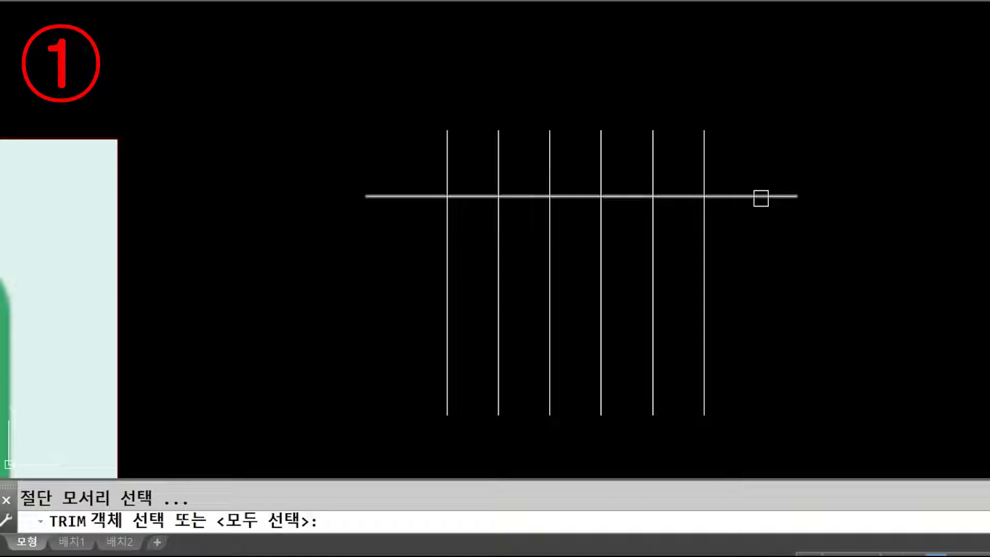
pyautogui.click(760, 197)
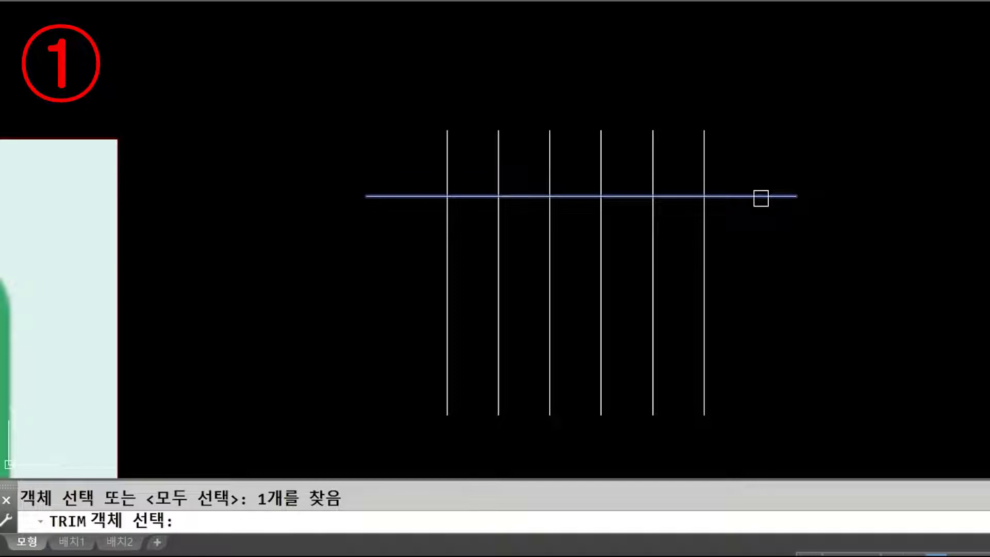
pyautogui.press('Return')
pyautogui.click(704, 155)
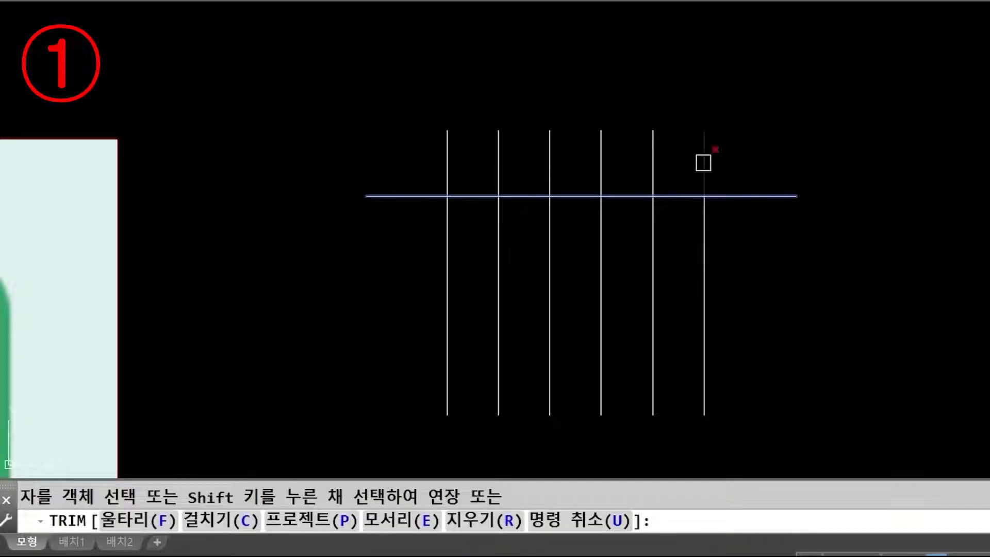
pyautogui.click(653, 203)
pyautogui.click(604, 171)
pyautogui.click(551, 223)
pyautogui.click(498, 169)
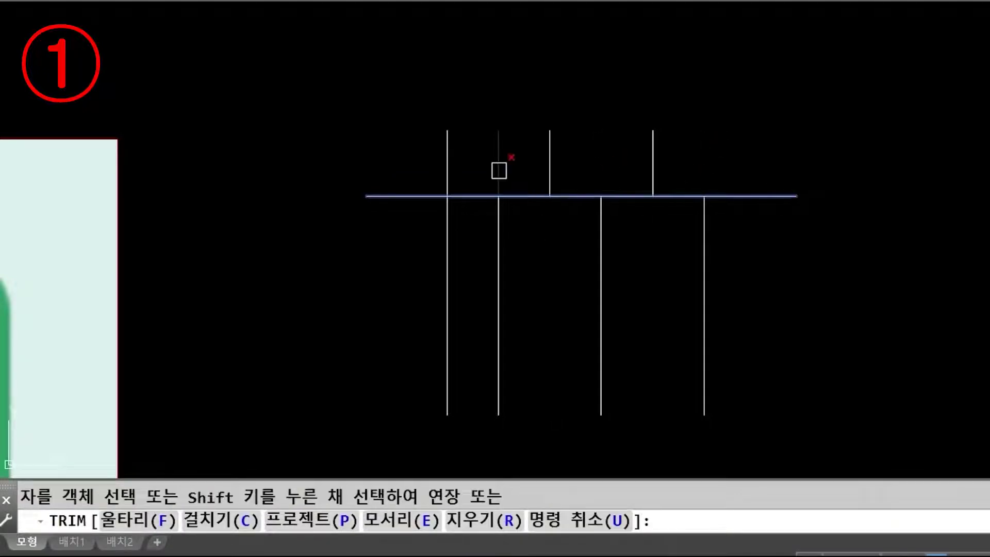
pyautogui.click(450, 217)
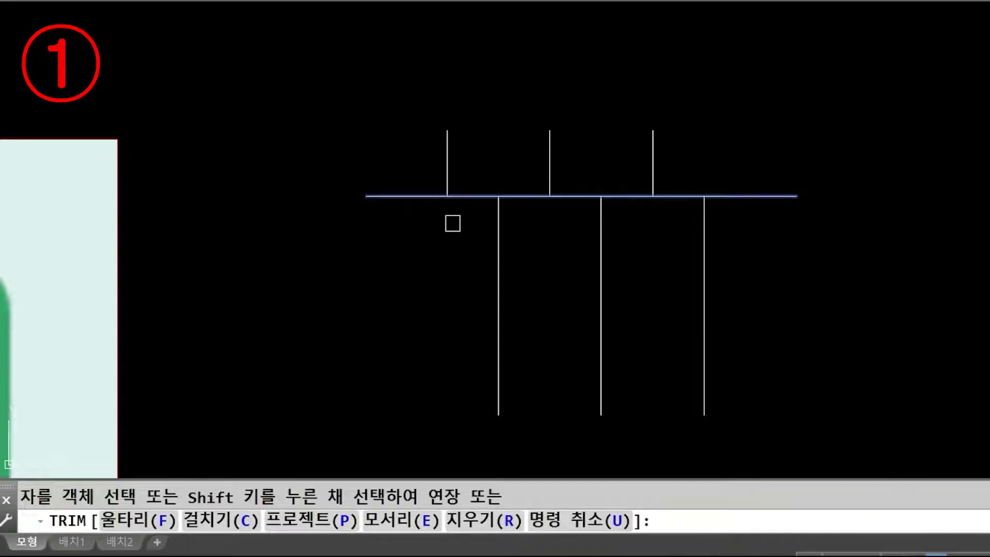
pyautogui.press('Return')
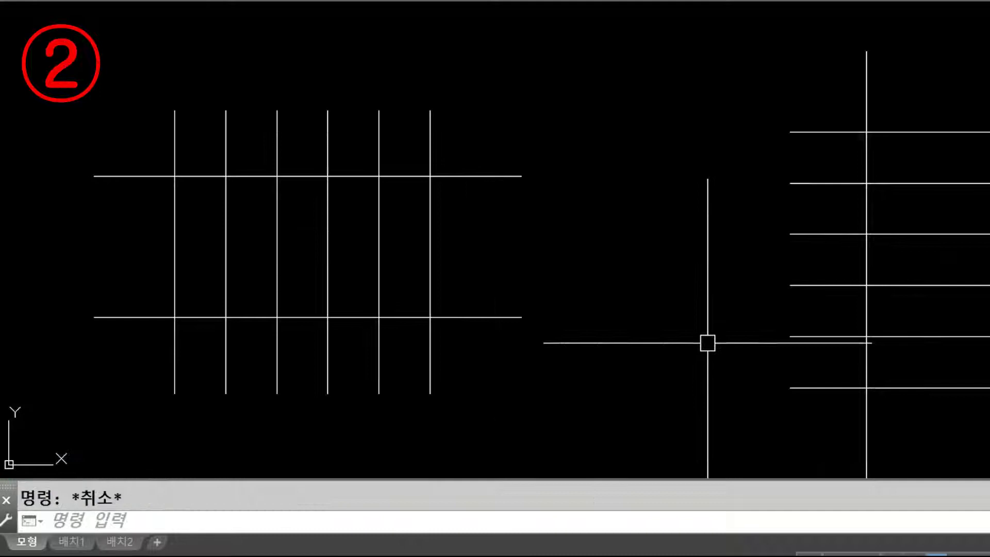
# - Using both horizontal lines as cutting edges, trim the second figure's four rightmost verticals, alternately removing both outer ends and the middle segment
pyautogui.write('tr')
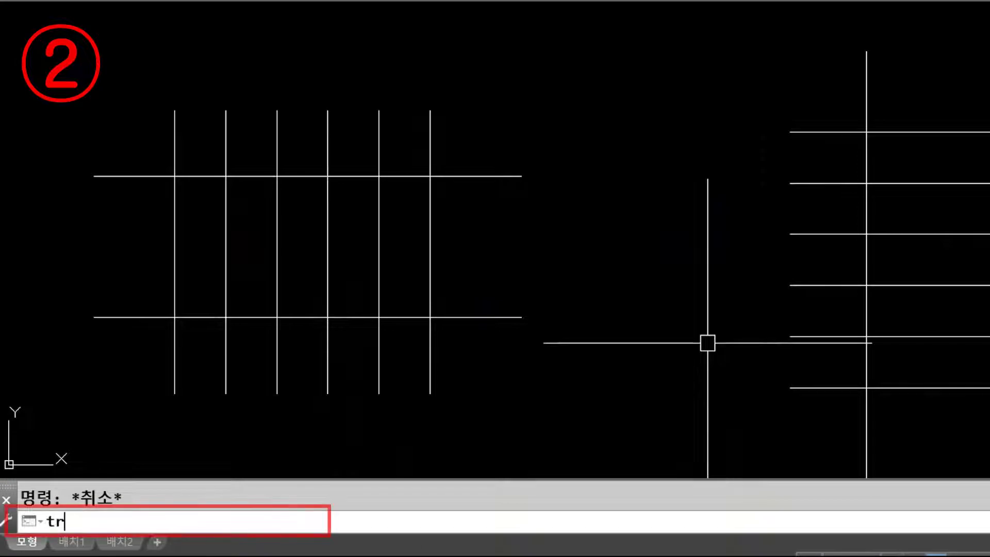
pyautogui.press('Return')
pyautogui.click(501, 176)
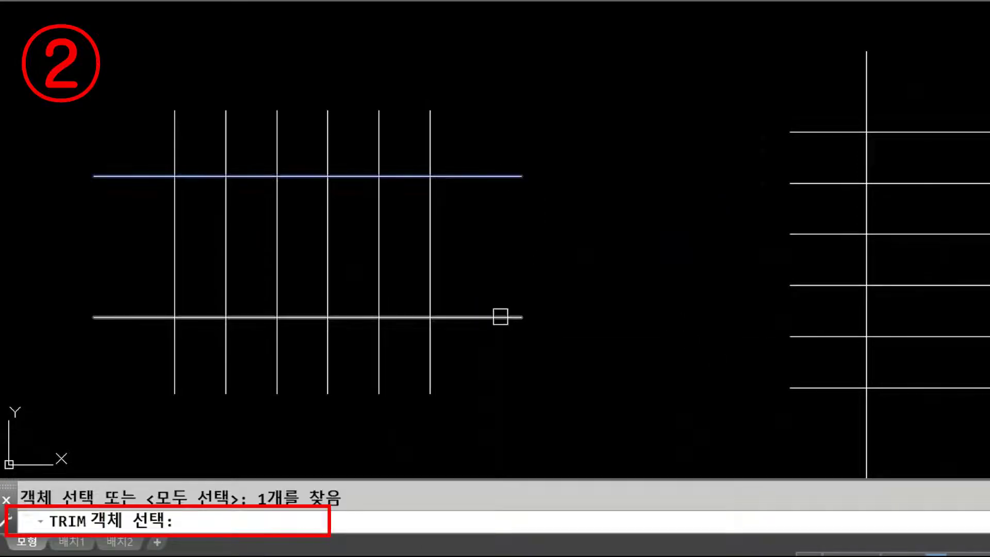
pyautogui.click(500, 317)
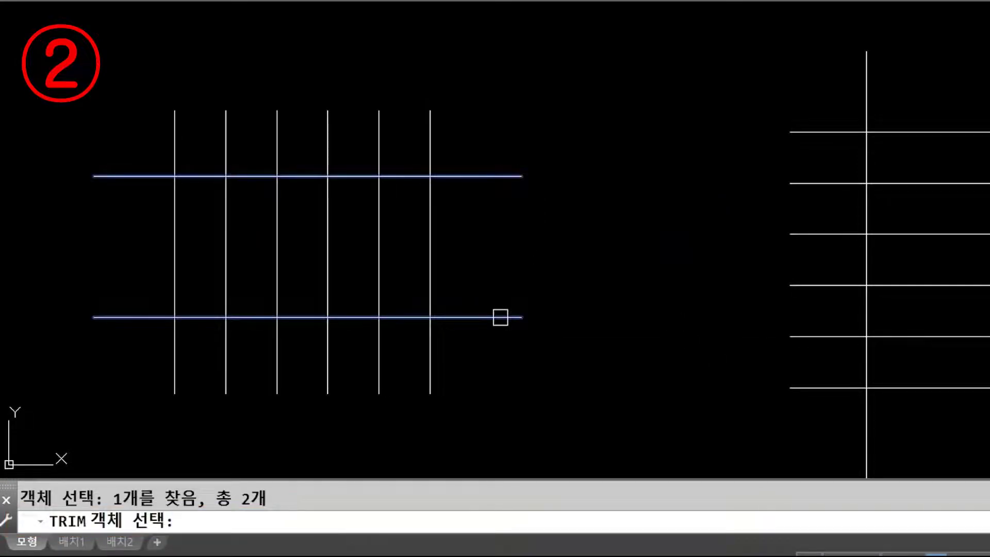
pyautogui.press('Return')
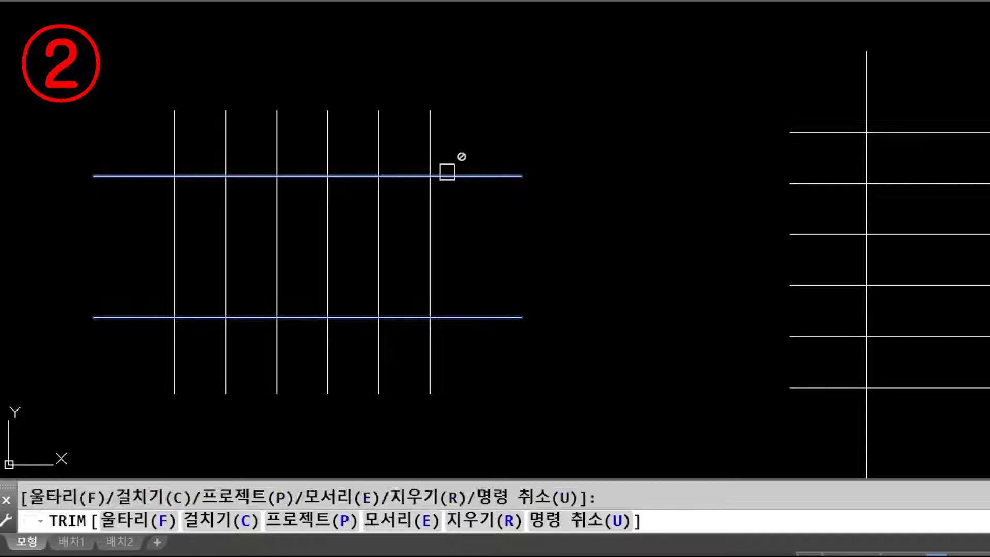
pyautogui.click(431, 154)
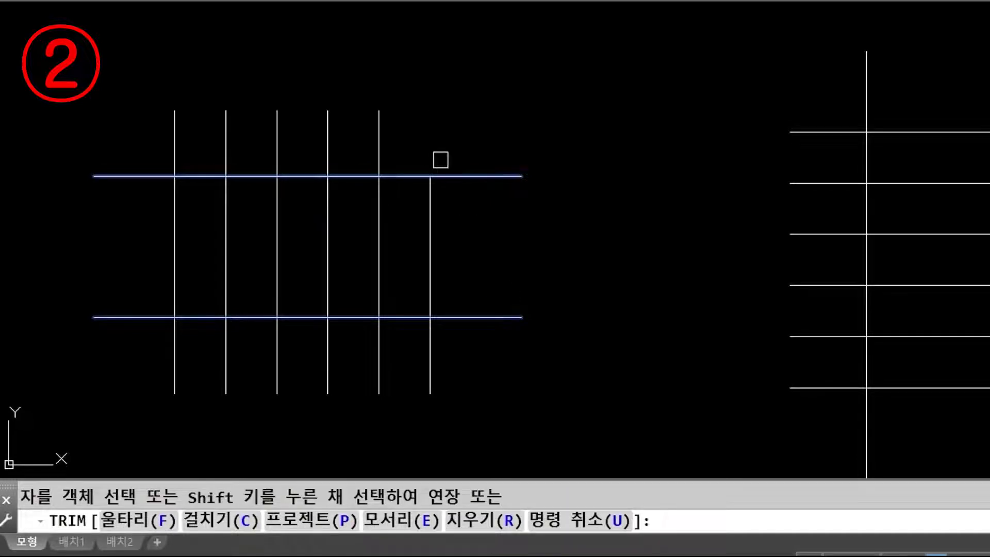
pyautogui.click(374, 288)
pyautogui.click(327, 143)
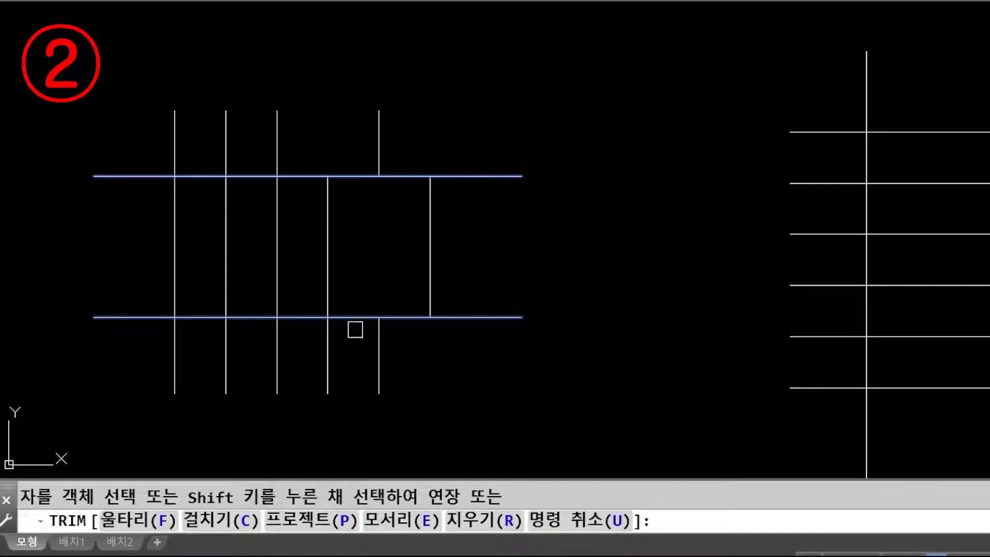
pyautogui.click(328, 356)
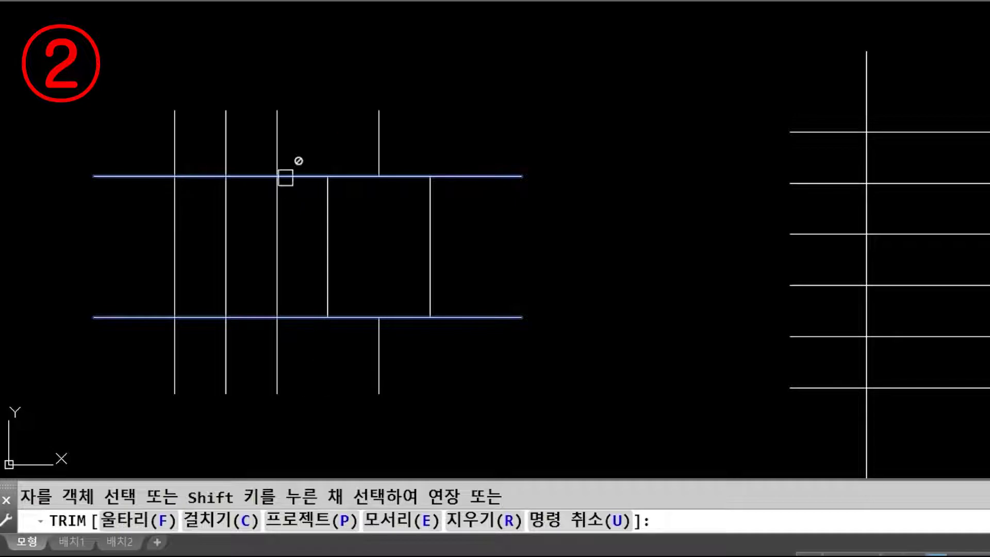
pyautogui.click(278, 208)
# - Trim the second vertical line from the left, removing its upper end and the segment between the horizontal lines
pyautogui.moveTo(364, 292); pyautogui.dragTo(439, 317, button='middle')
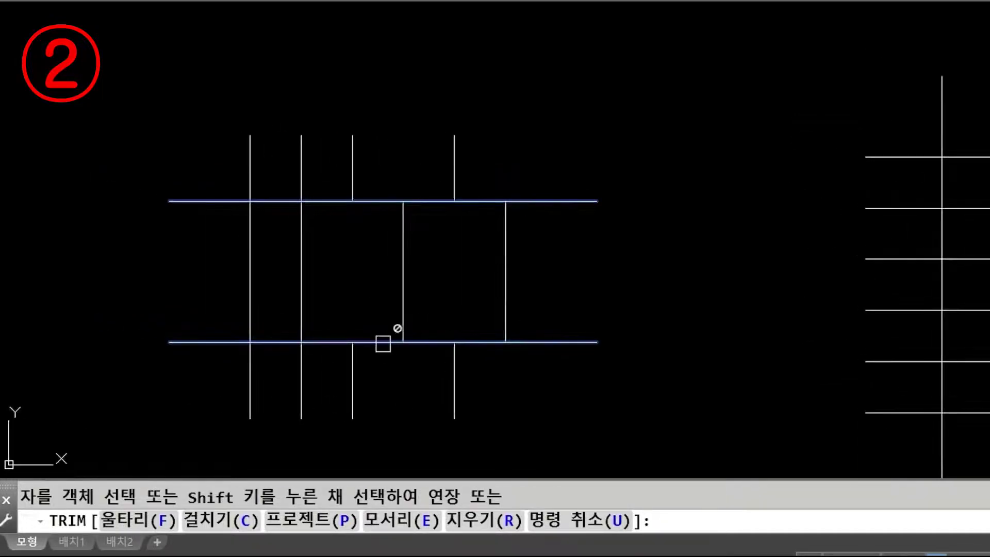
pyautogui.moveTo(383, 343); pyautogui.dragTo(458, 311, button='middle')
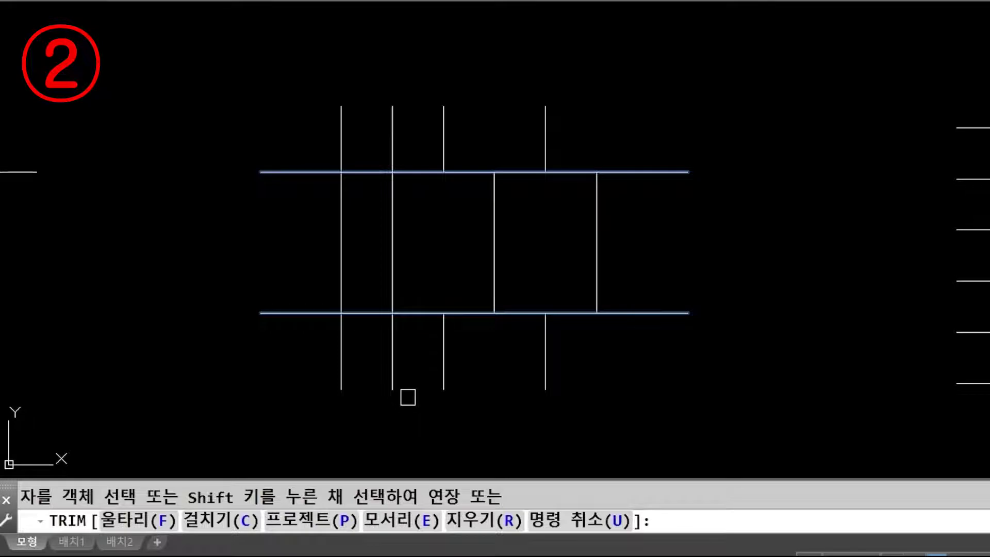
pyautogui.click(392, 152)
pyautogui.click(393, 234)
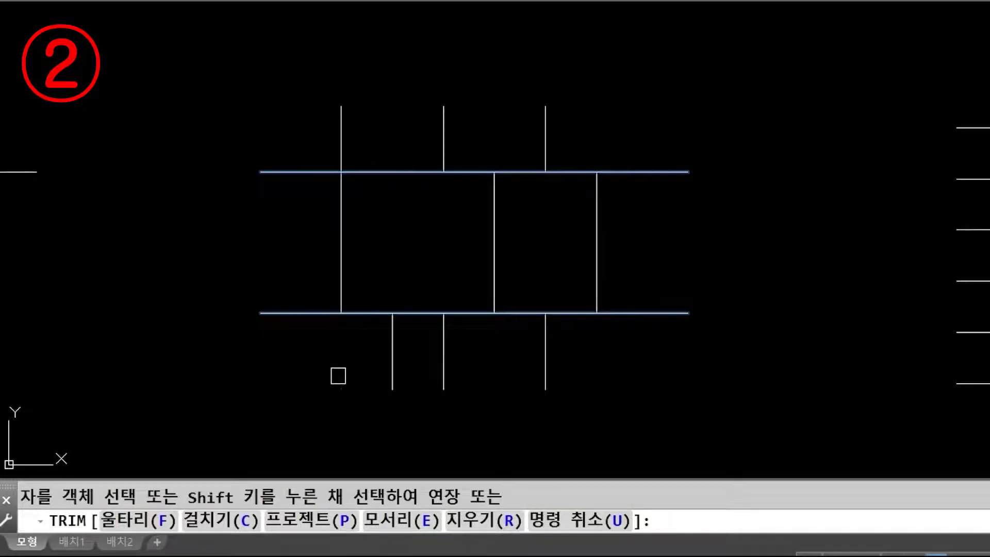
# - Try trimming the middle segment of the leftmost vertical line, and undo the trims made on that line
pyautogui.click(341, 282)
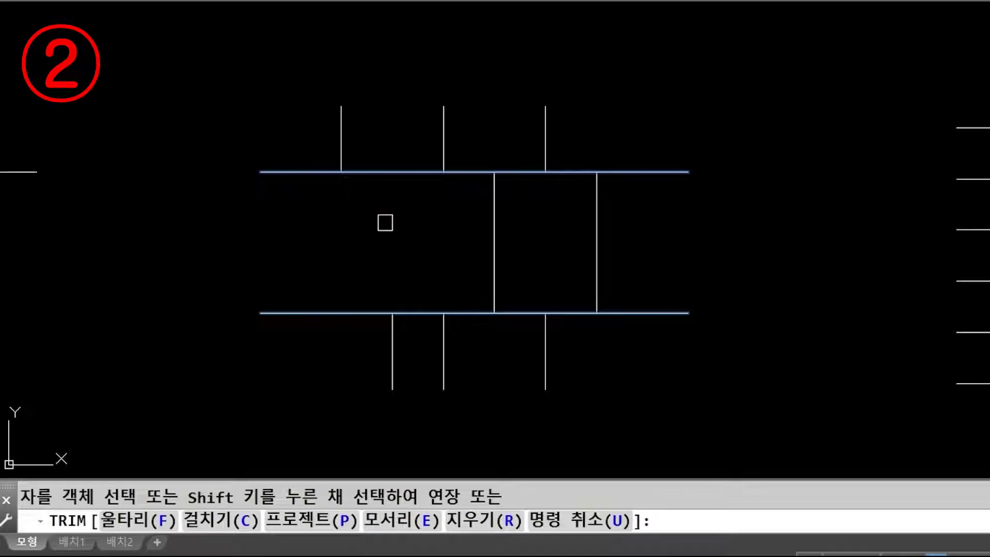
pyautogui.write('u')
pyautogui.press('Return')
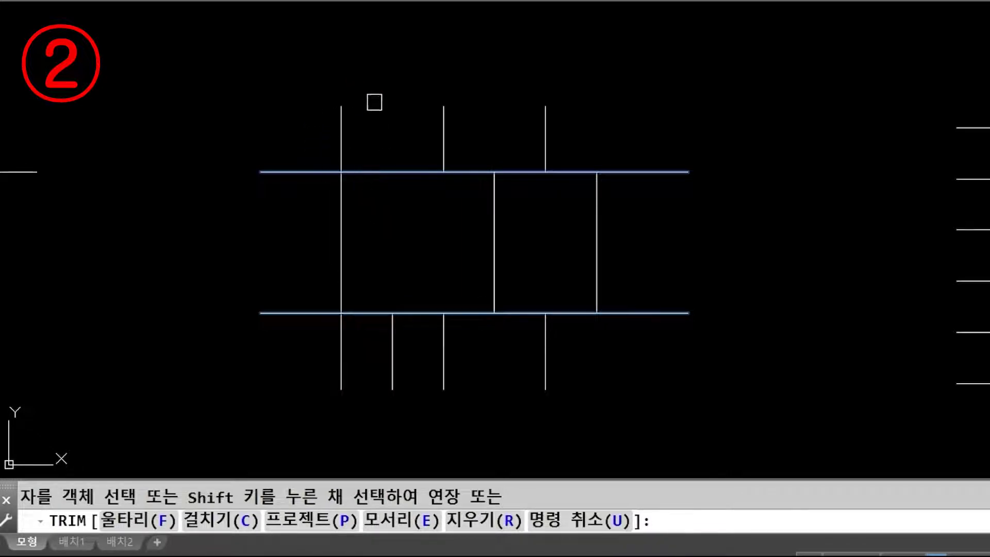
# - Trim the leftmost vertical line between the two horizontal lines, and delete its leftover lower segment
pyautogui.click(341, 243)
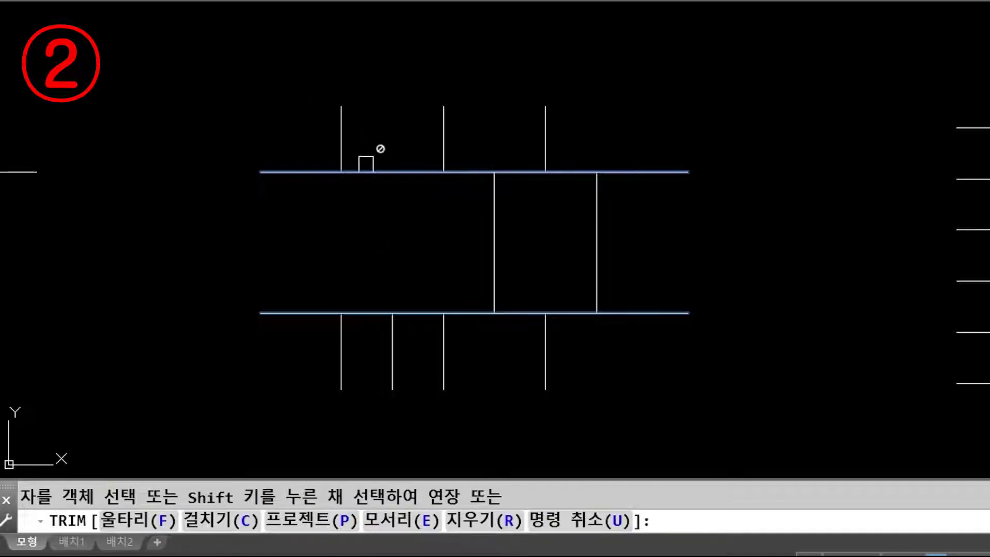
pyautogui.click(342, 391)
pyautogui.hotkey('ctrl', 'z')
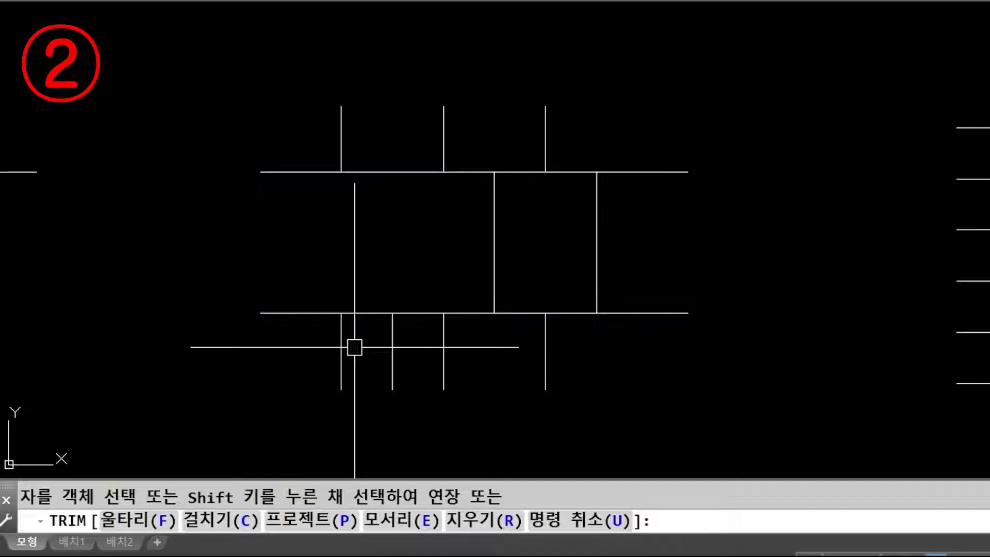
pyautogui.click(347, 369)
pyautogui.press('Delete')
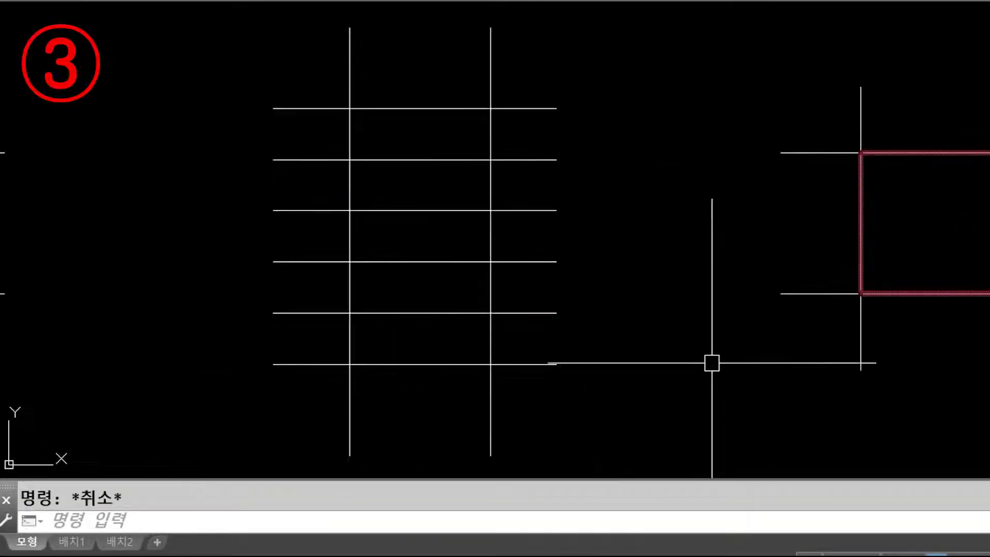
# - Trim the third figure's six horizontal lines against only the right vertical line, alternately removing the portions to its right and left
pyautogui.write('tr')
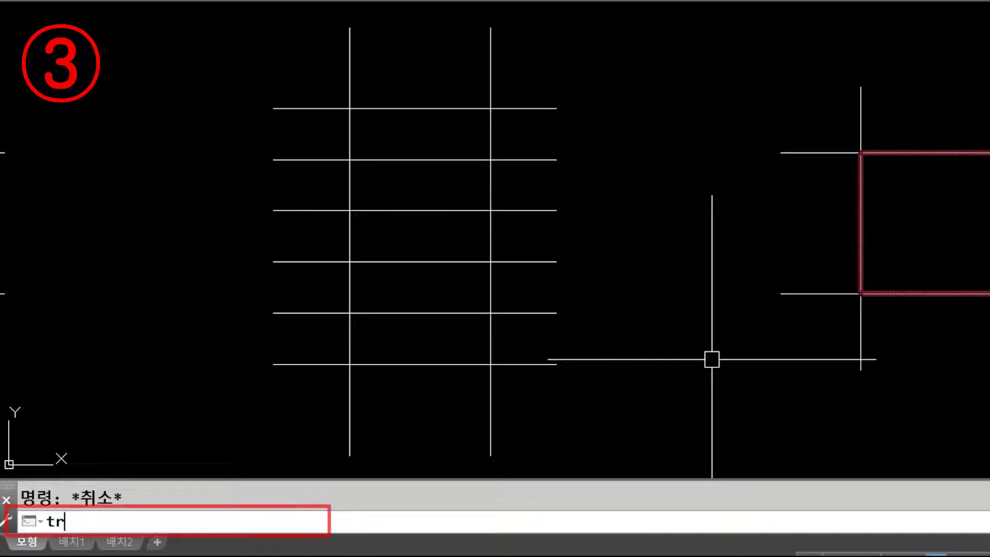
pyautogui.press('Return')
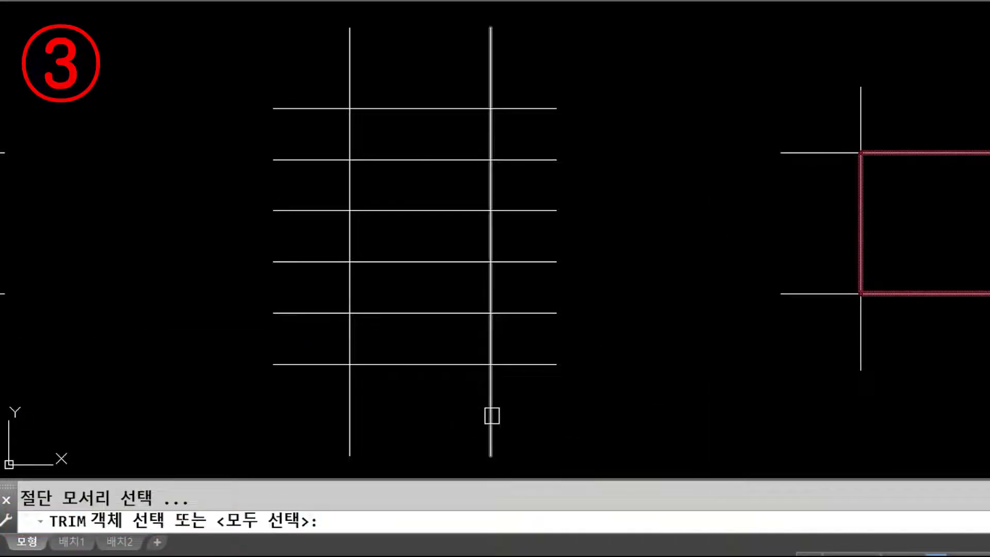
pyautogui.click(491, 415)
pyautogui.press('Return')
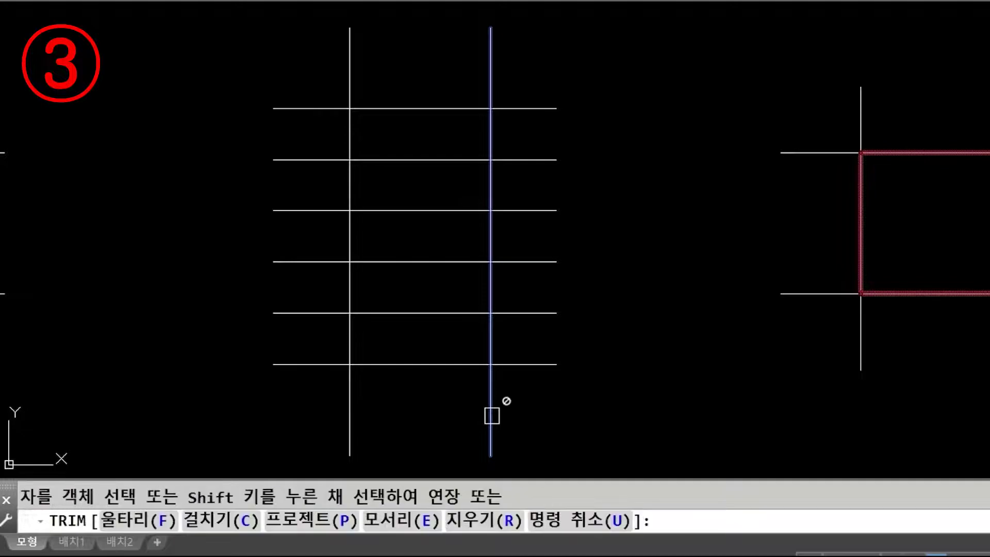
pyautogui.click(561, 106)
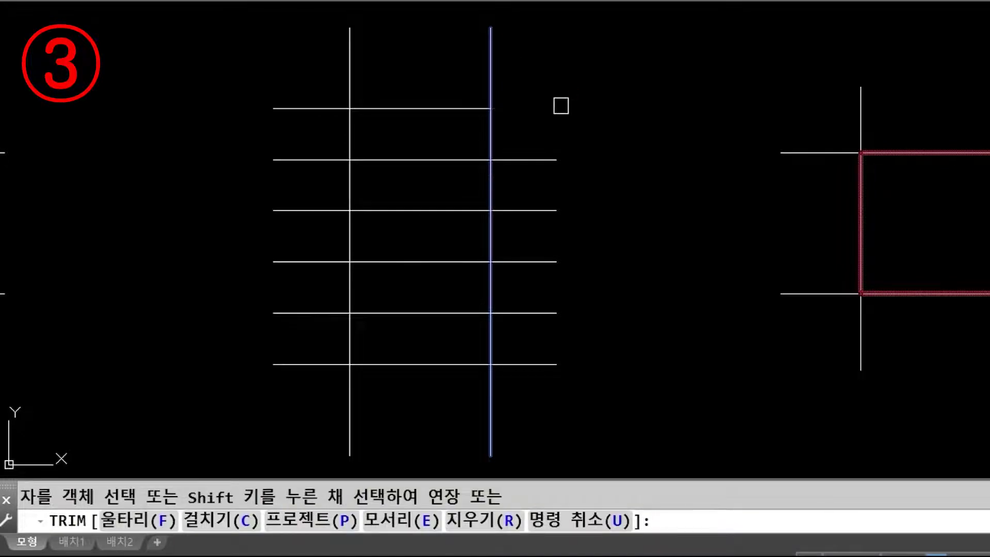
pyautogui.click(342, 134)
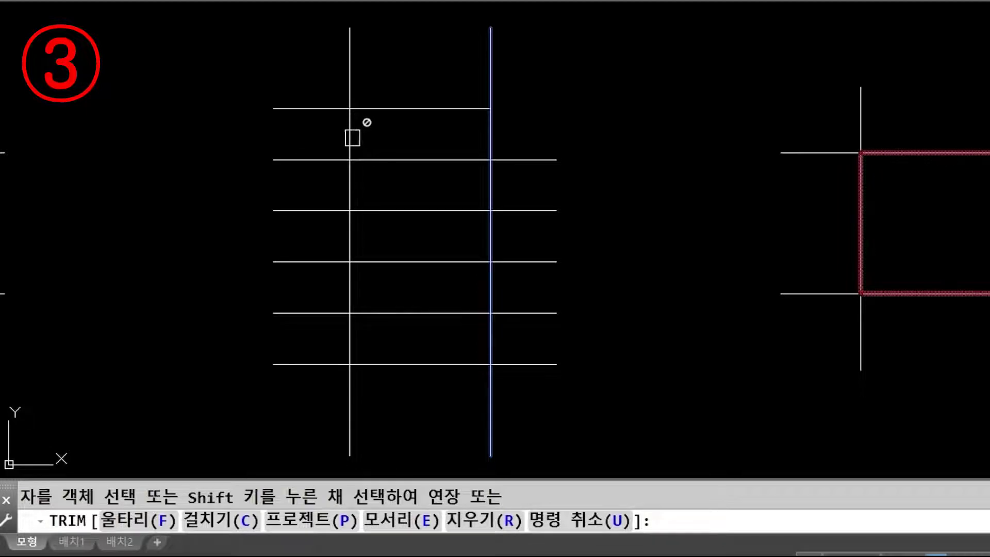
pyautogui.click(394, 155)
pyautogui.click(549, 211)
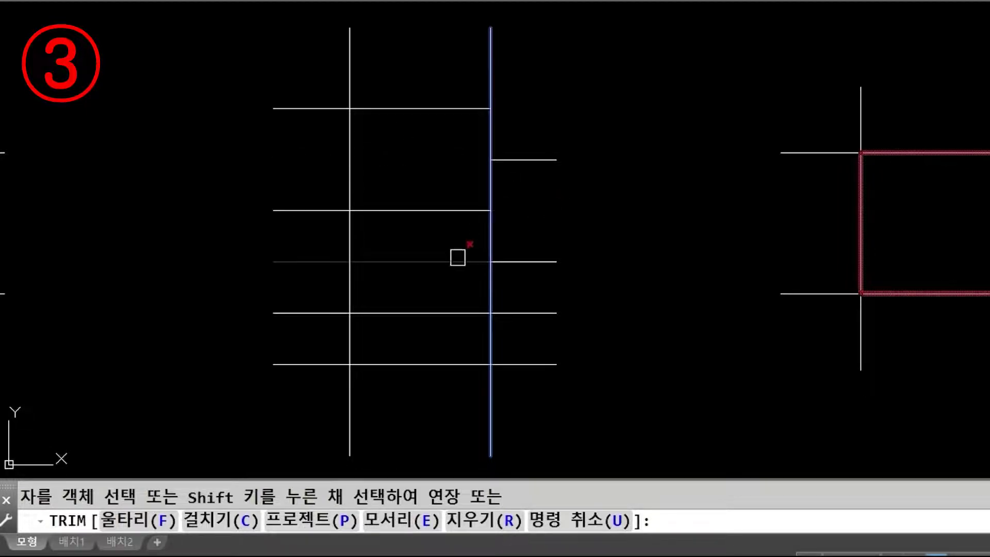
pyautogui.click(457, 260)
pyautogui.click(510, 311)
pyautogui.click(448, 365)
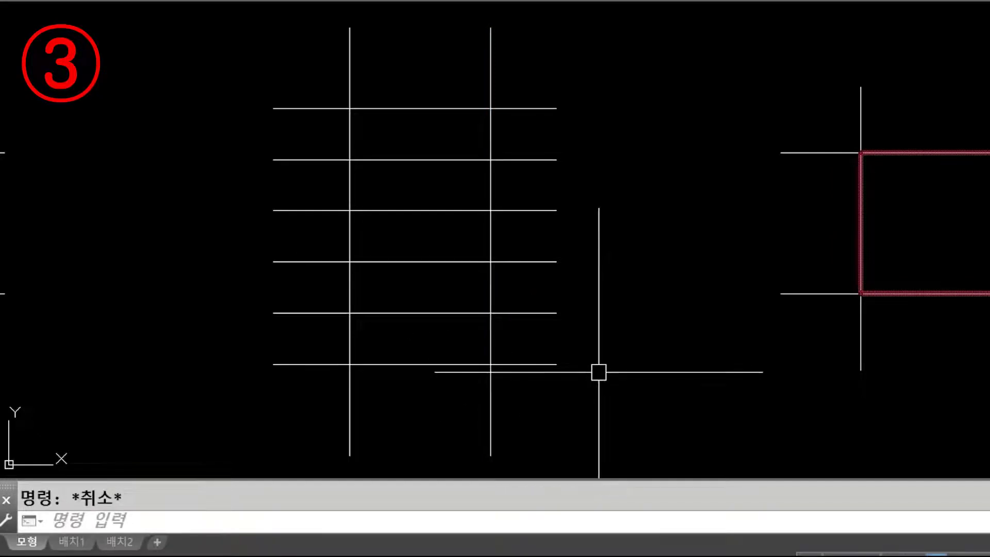
# - Trim the third figure's six horizontal lines against both vertical lines, alternately removing the two outer ends and the middle segment
pyautogui.write('tr')
pyautogui.press('Return')
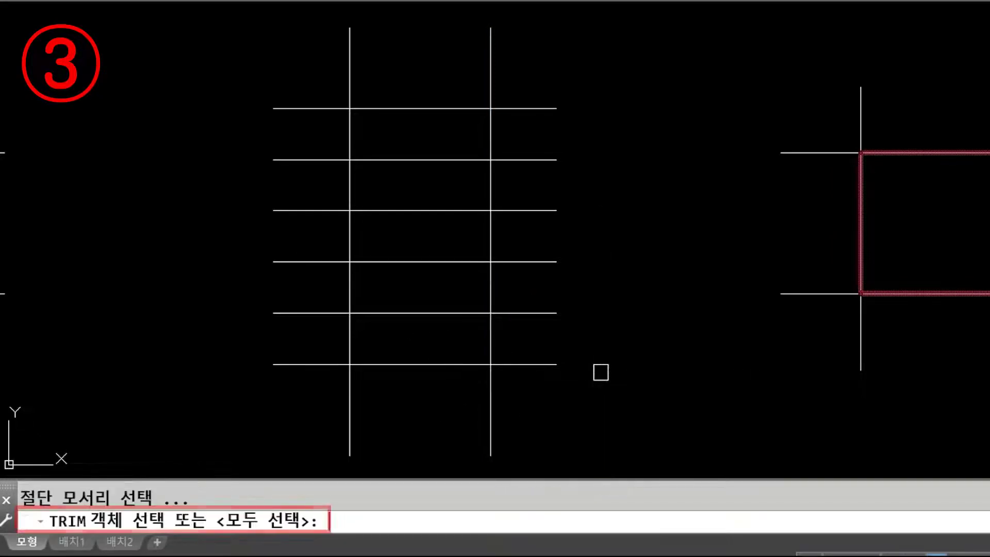
pyautogui.click(490, 406)
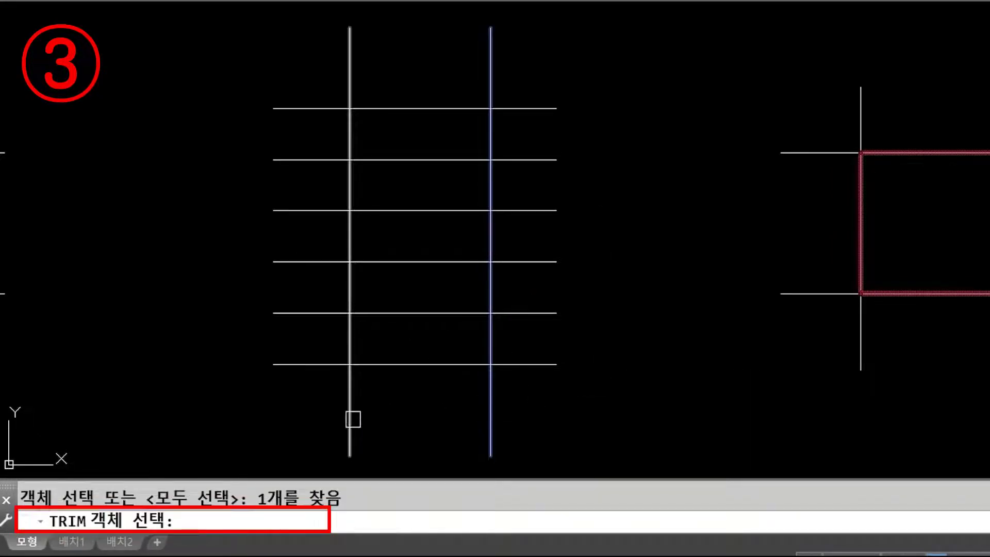
pyautogui.click(351, 418)
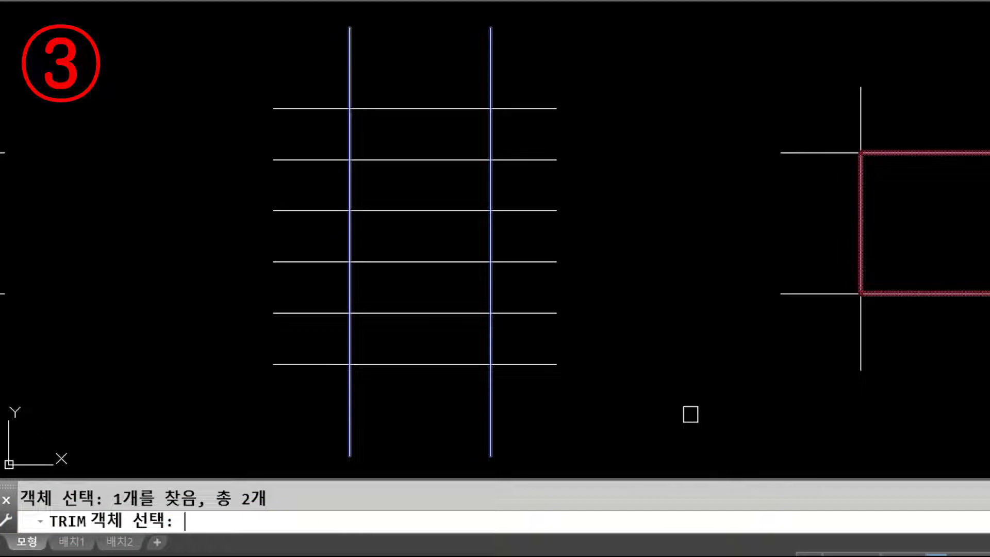
pyautogui.press('Return')
pyautogui.click(507, 107)
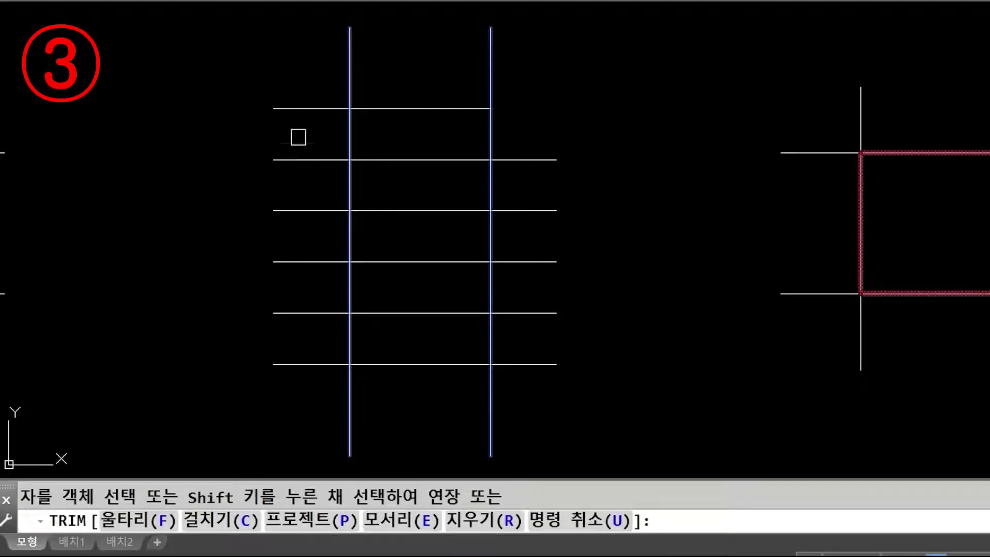
pyautogui.click(311, 108)
pyautogui.click(407, 159)
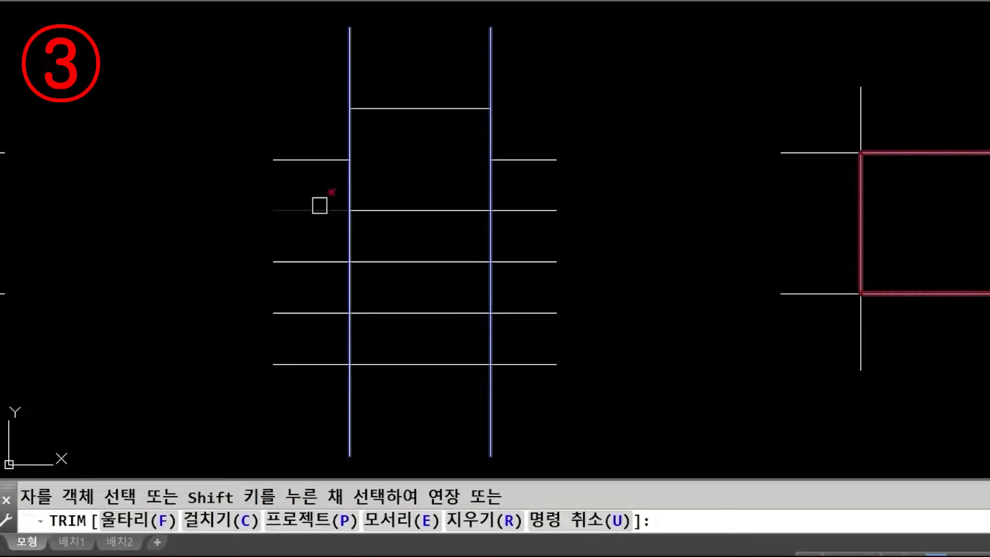
pyautogui.click(319, 205)
pyautogui.click(431, 258)
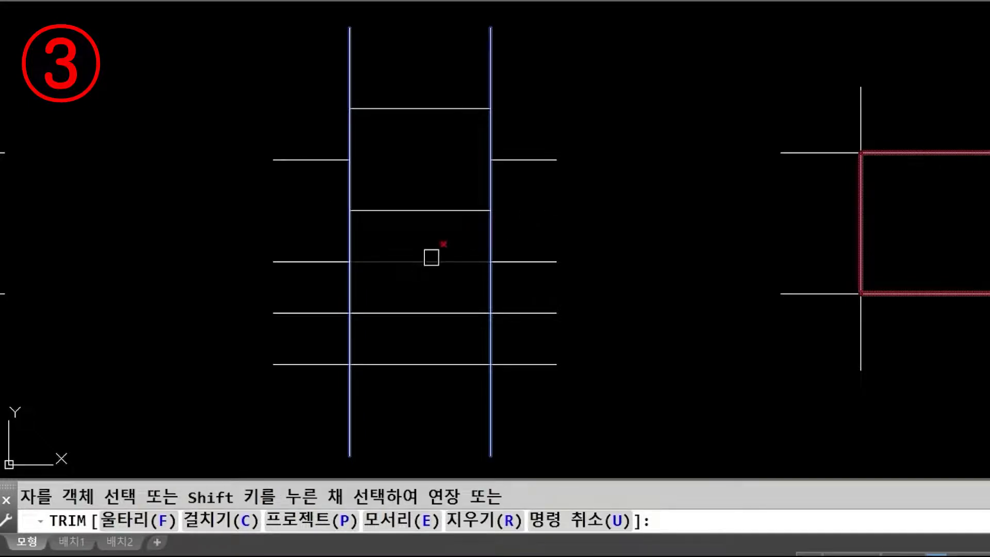
pyautogui.click(329, 308)
pyautogui.click(528, 310)
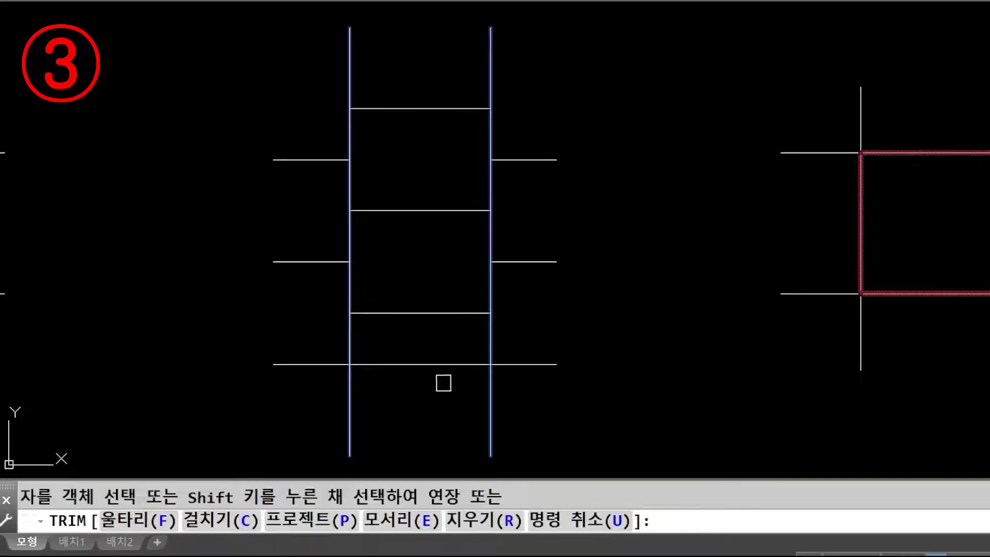
pyautogui.click(439, 366)
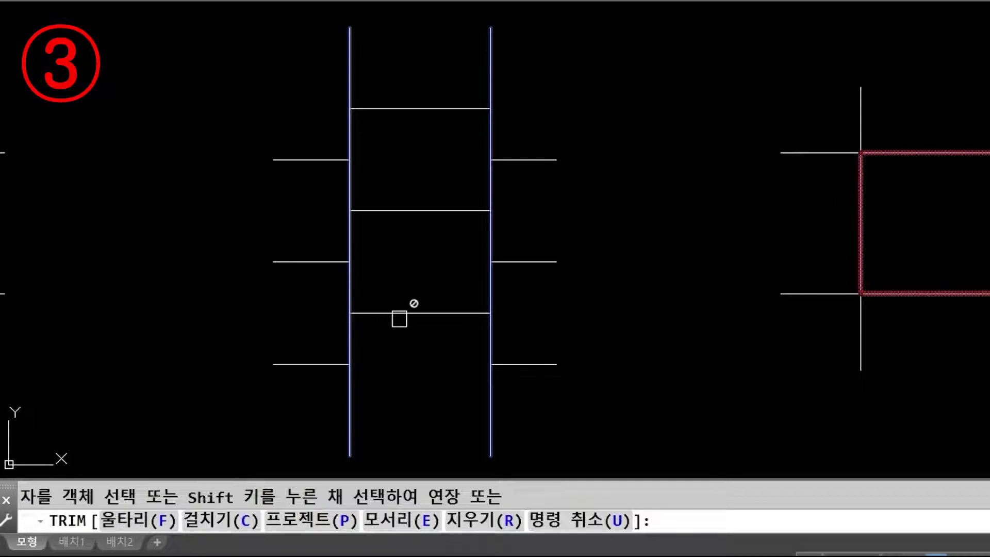
pyautogui.click(361, 332)
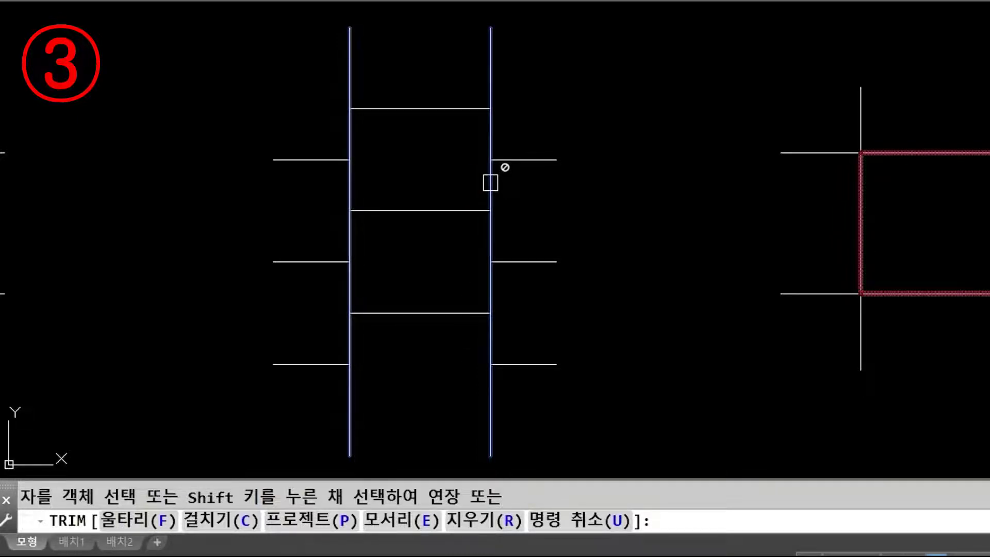
pyautogui.press('Escape')
# - Examine the fourth figure's two vertical and two horizontal lines that cross to form the red rectangle
pyautogui.moveTo(980, 335); pyautogui.dragTo(552, 353, button='middle')
pyautogui.moveTo(707, 349); pyautogui.dragTo(605, 345, button='middle')
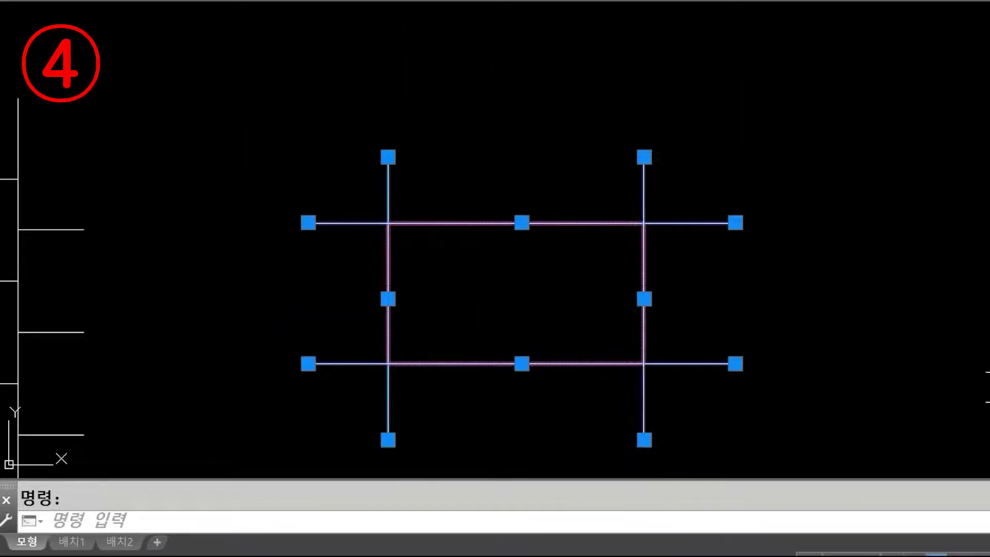
pyautogui.press('Escape')
pyautogui.scroll(2, 567, 248)
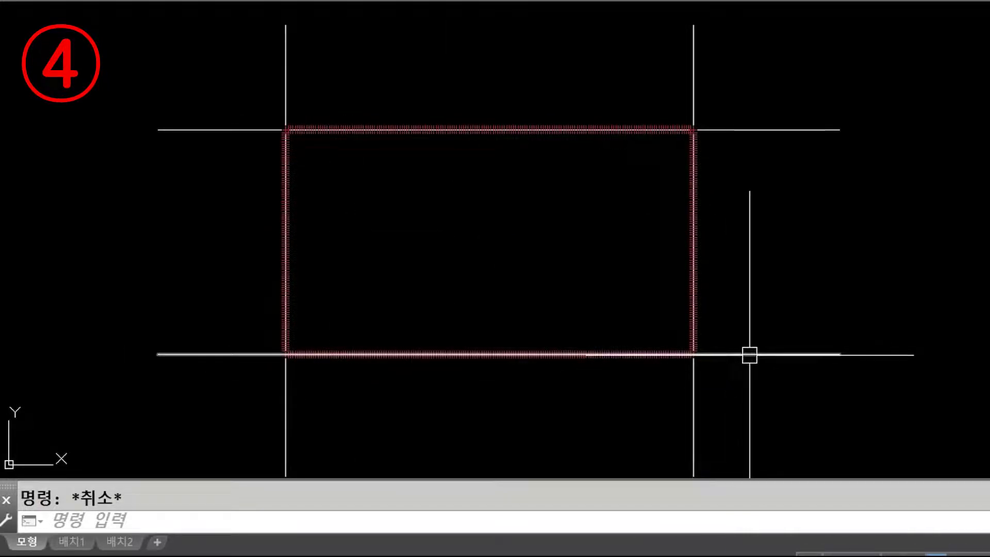
pyautogui.scroll(-2, 799, 289)
pyautogui.click(748, 129)
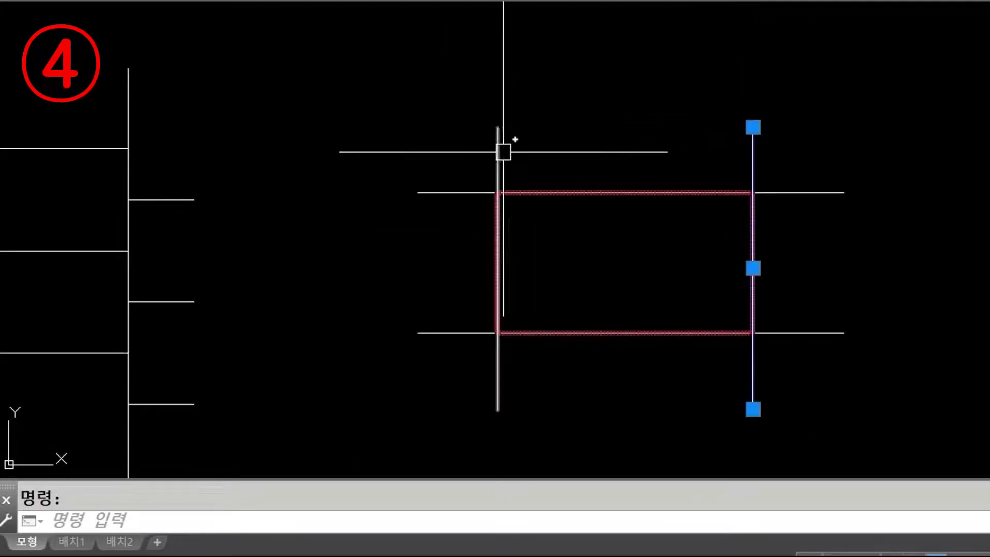
pyautogui.click(500, 148)
pyautogui.click(567, 192)
pyautogui.click(617, 333)
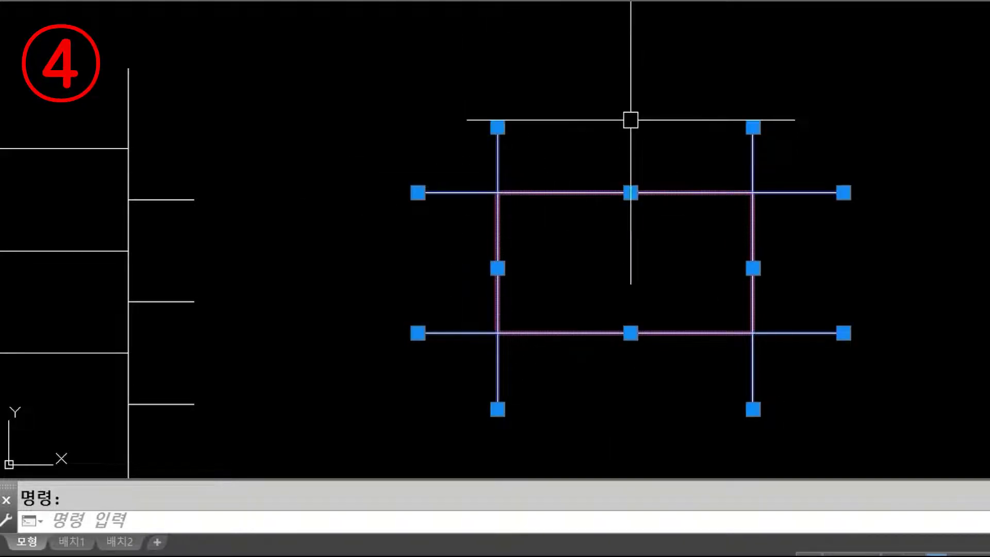
pyautogui.press('Escape')
# - Using all four lines of the fourth figure as cutting edges, trim the horizontals' right ends and the verticals' upper ends
pyautogui.write('tr')
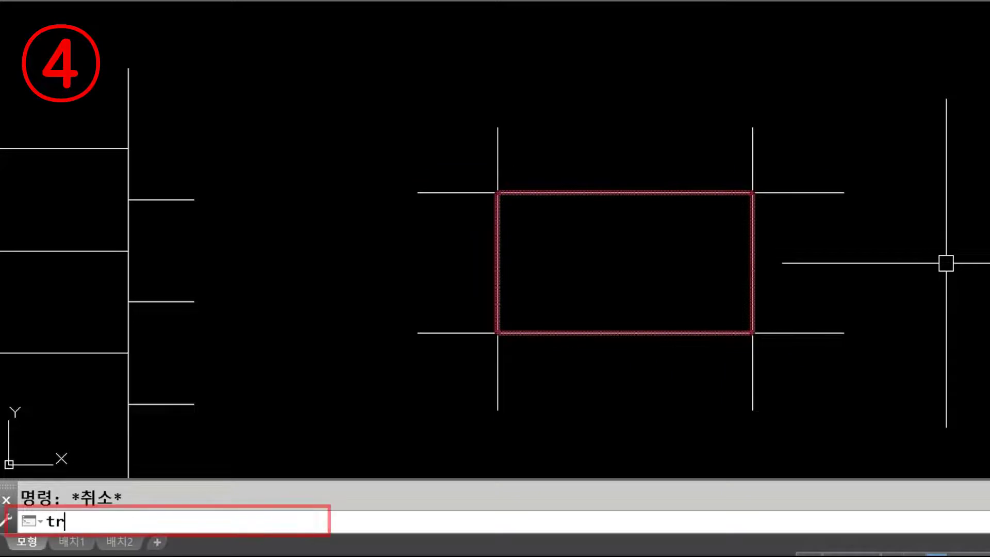
pyautogui.press('Return')
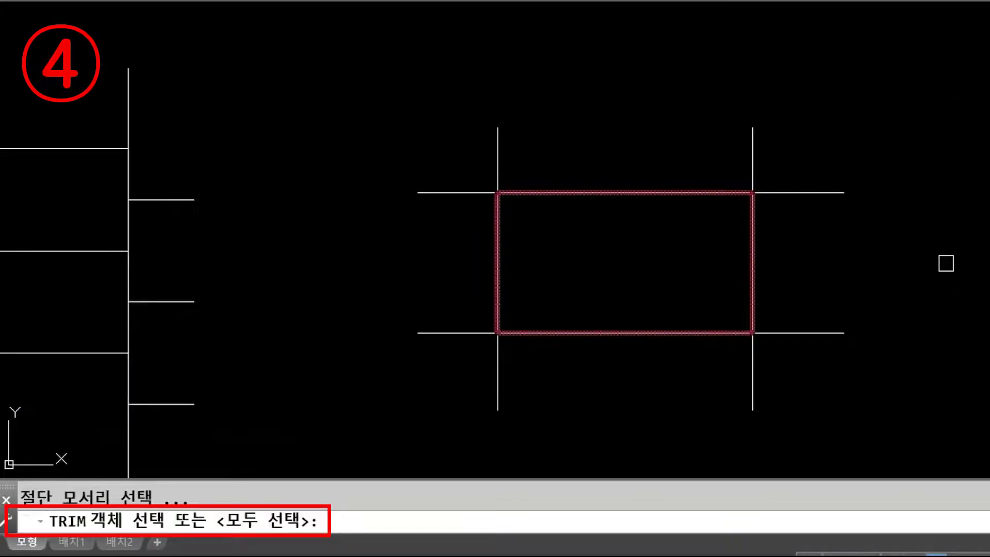
pyautogui.click(814, 199)
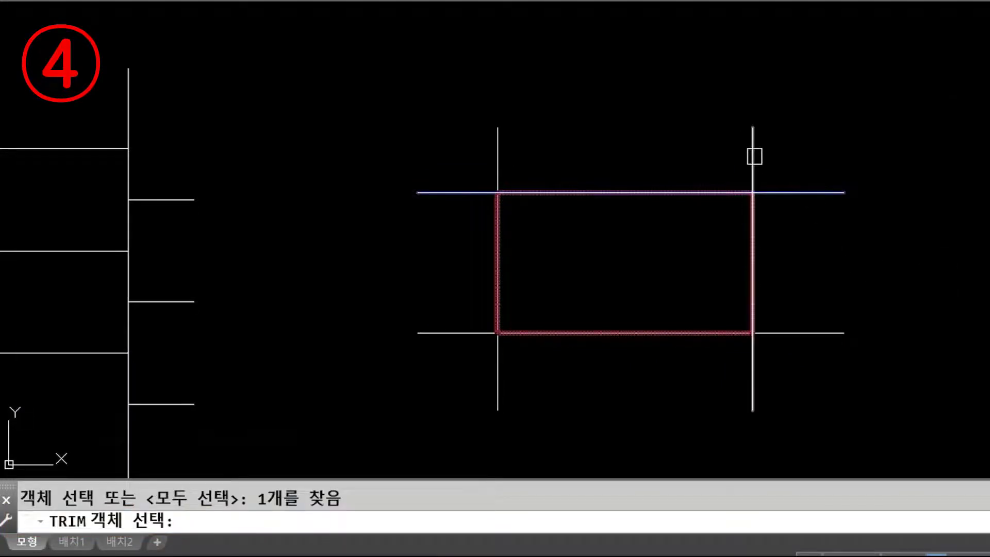
pyautogui.click(753, 154)
pyautogui.click(504, 138)
pyautogui.click(799, 333)
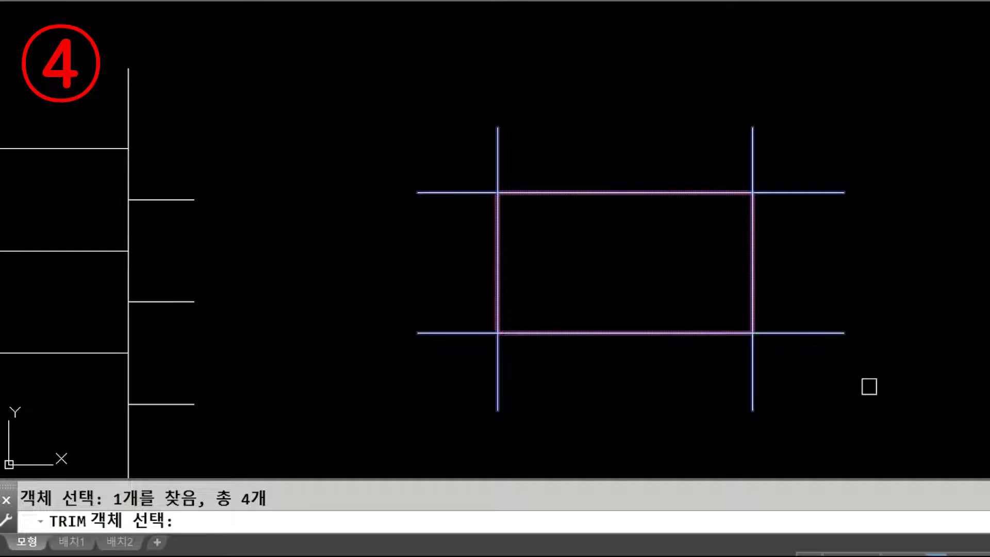
pyautogui.press('Return')
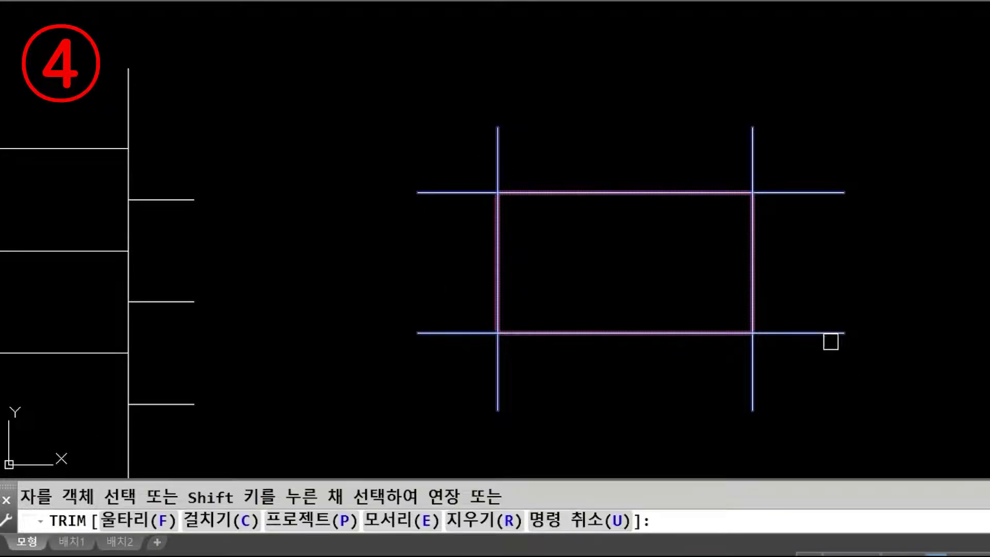
pyautogui.click(829, 336)
pyautogui.click(786, 193)
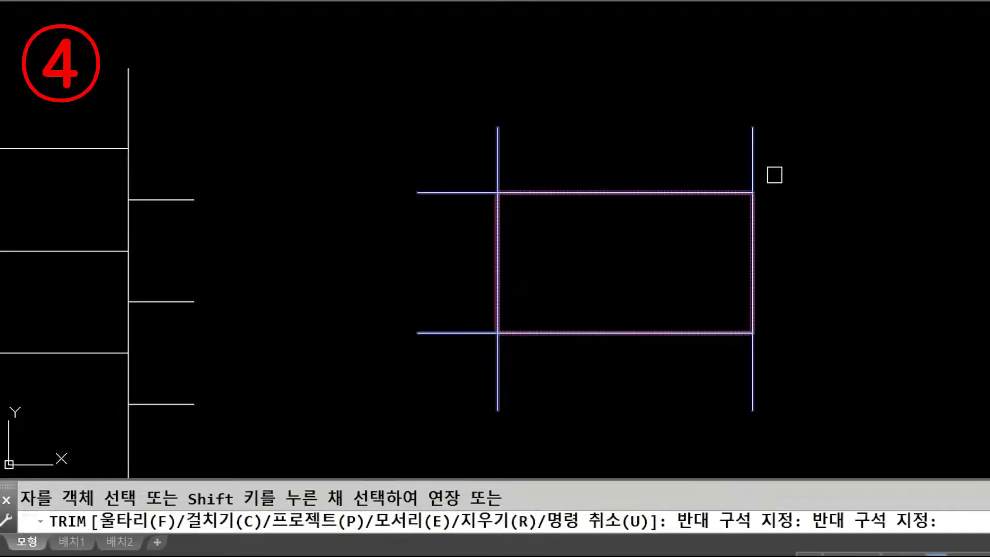
pyautogui.click(752, 155)
pyautogui.click(497, 152)
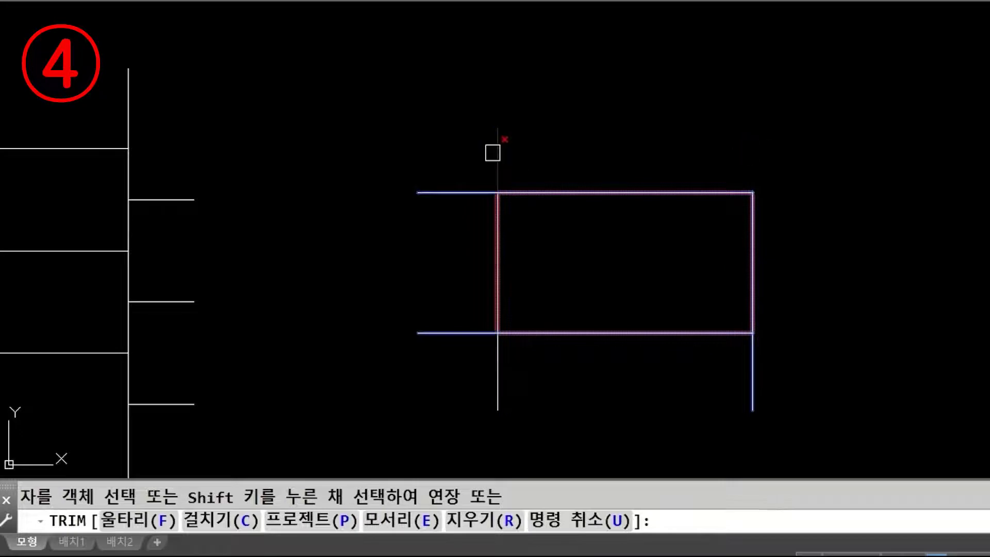
# - Trim the horizontals' left ends and the verticals' lower ends so only the fourth figure's rectangle is left
pyautogui.click(451, 193)
pyautogui.click(459, 341)
pyautogui.click(442, 320)
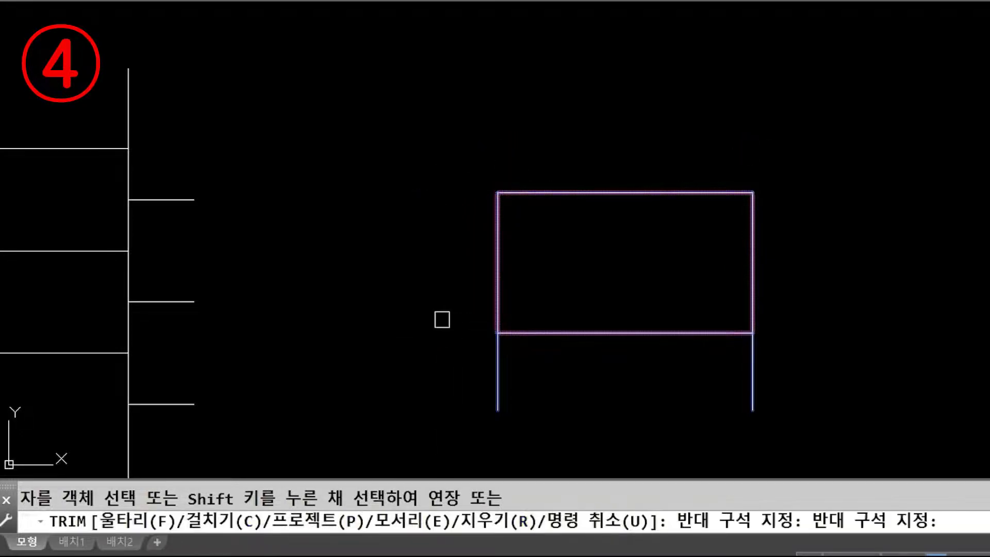
pyautogui.click(497, 372)
pyautogui.click(760, 381)
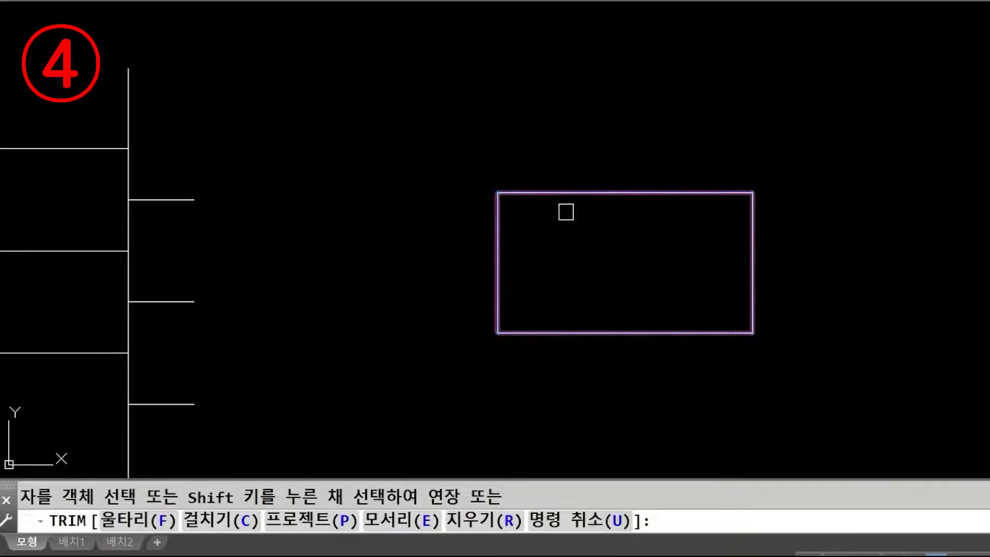
pyautogui.press('Return')
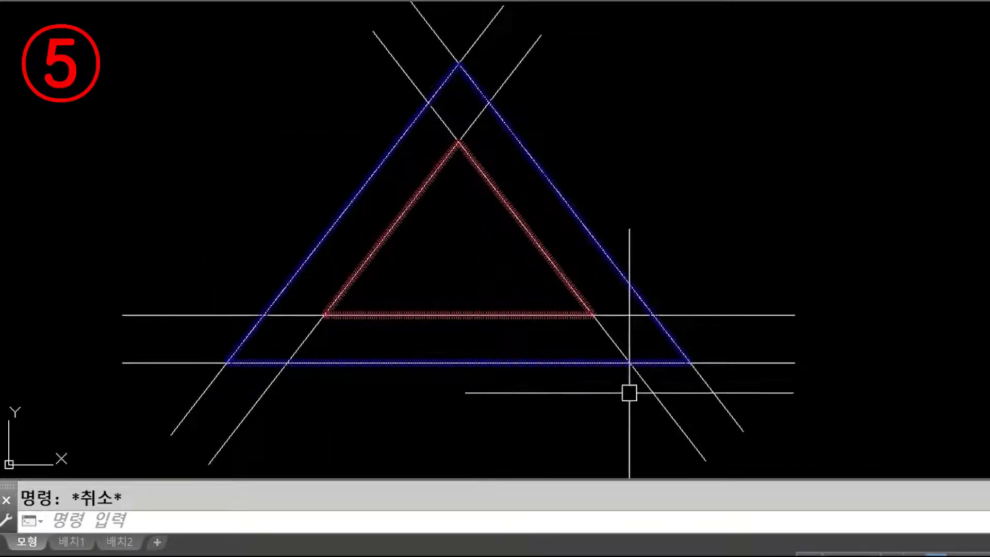
# - Using the inner red triangle's three lines as cutting edges, trim the two line ends above its apex
pyautogui.scroll(-2, 674, 307)
pyautogui.write('tr')
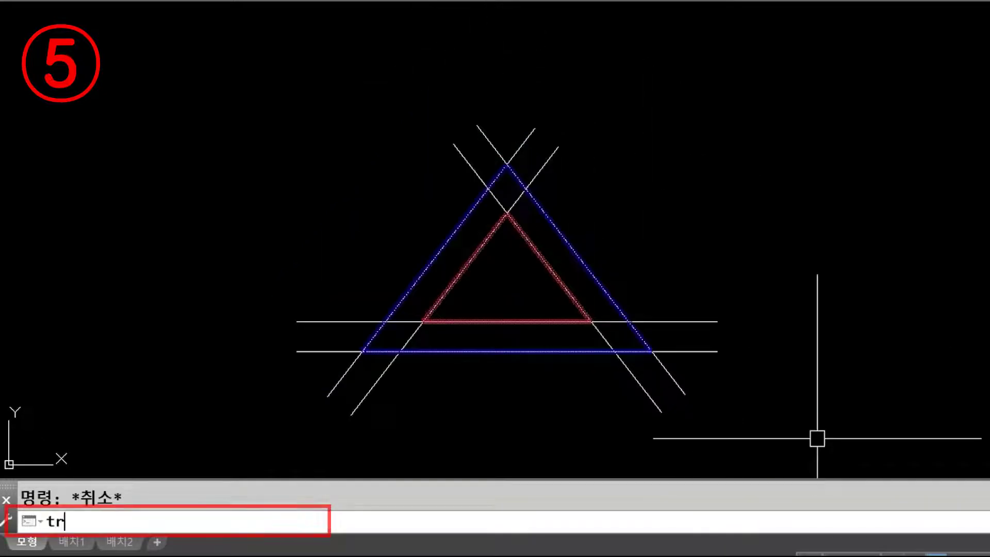
pyautogui.press('Return')
pyautogui.scroll(2, 531, 283)
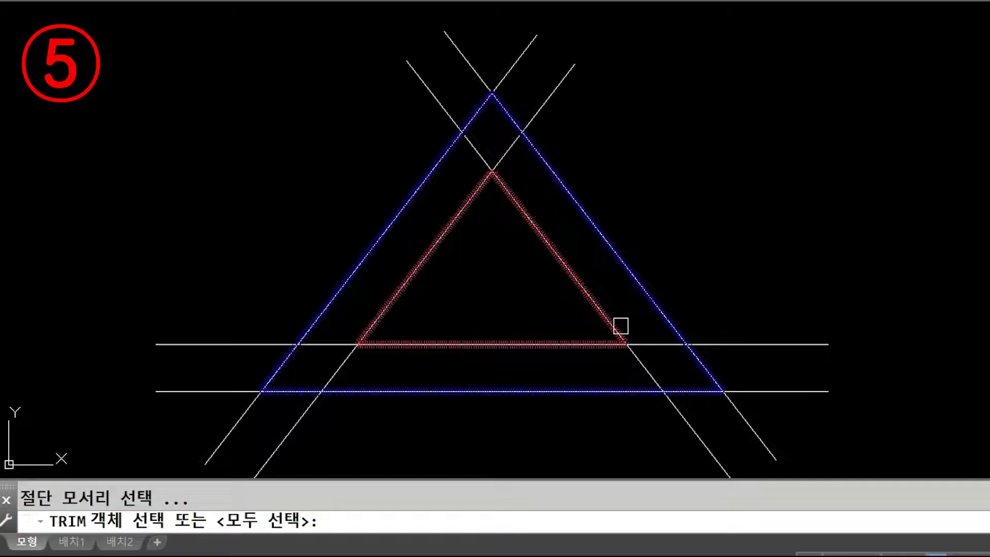
pyautogui.click(621, 325)
pyautogui.click(415, 262)
pyautogui.click(653, 350)
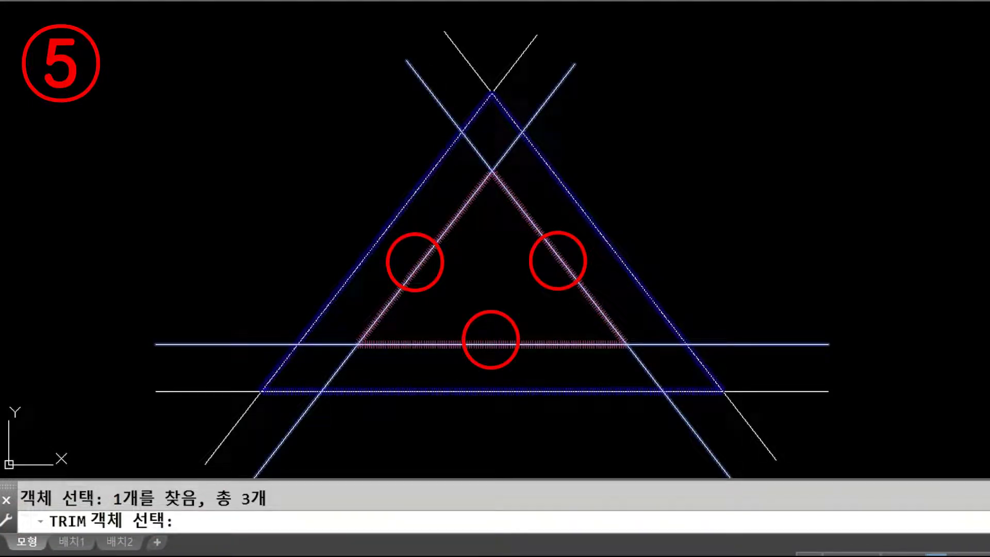
pyautogui.press('Return')
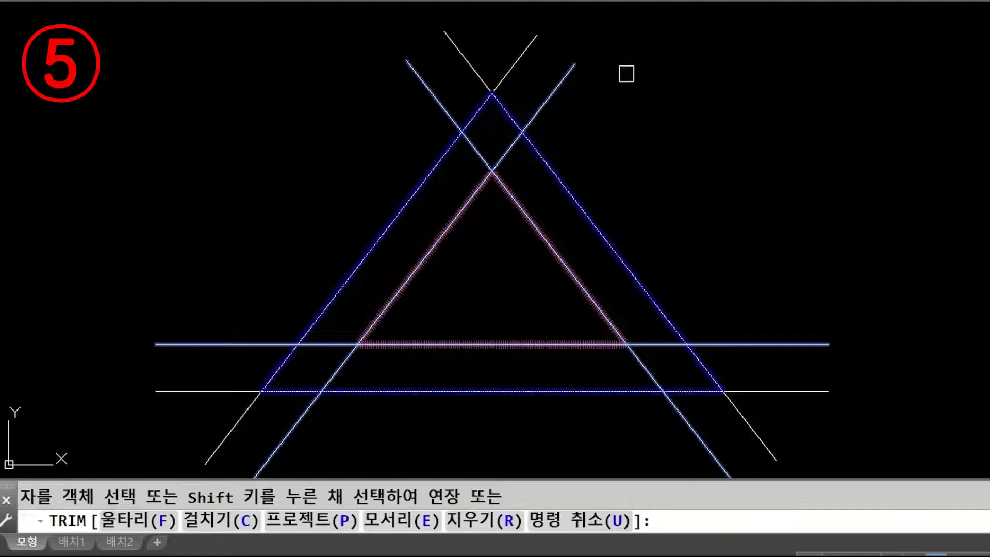
pyautogui.click(564, 87)
pyautogui.click(444, 98)
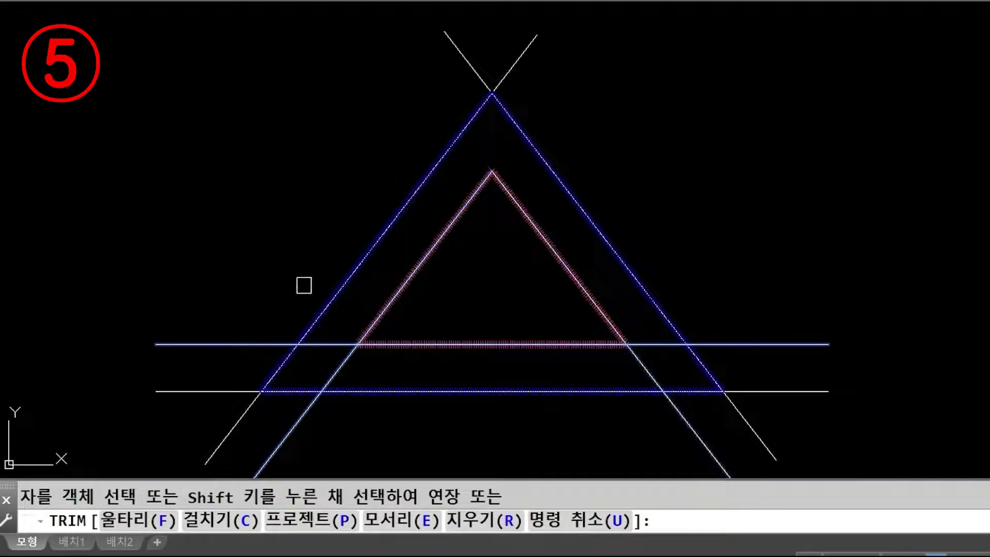
# - Trim the line ends extending past both base corners of the inner red triangle
pyautogui.click(273, 344)
pyautogui.click(338, 368)
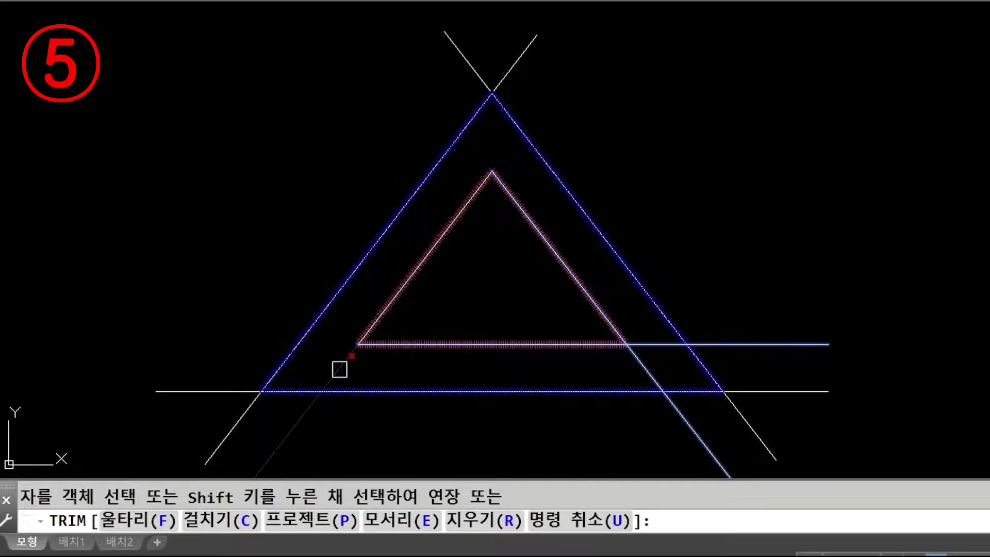
pyautogui.click(630, 350)
pyautogui.click(647, 344)
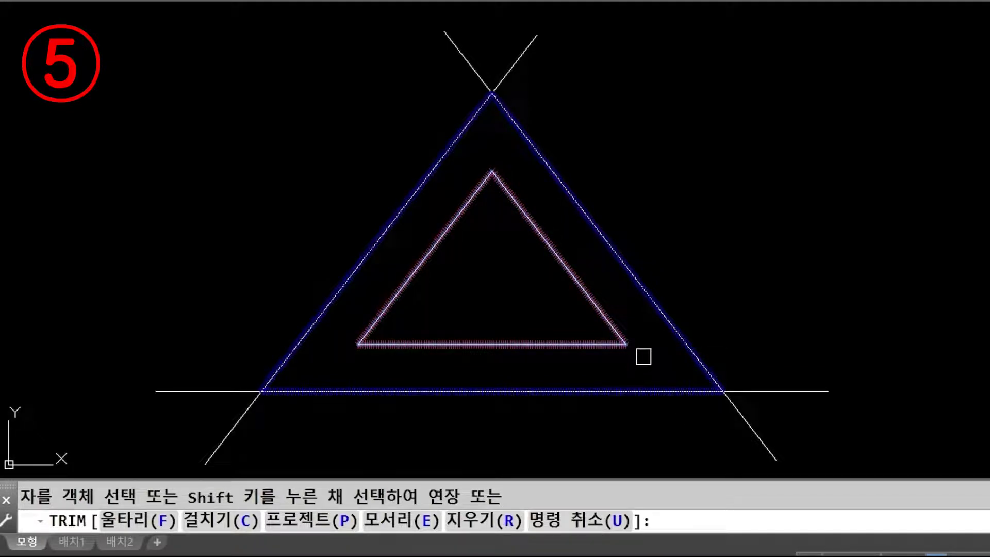
pyautogui.press('Return')
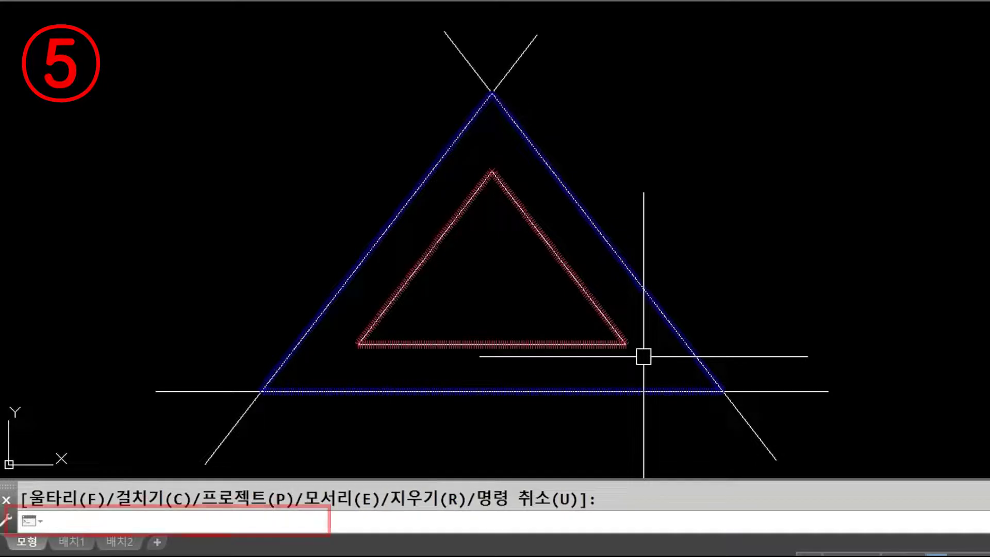
# - Using the outer blue triangle's three lines as cutting edges, trim the two line ends above its apex
pyautogui.write('tr')
pyautogui.press('Return')
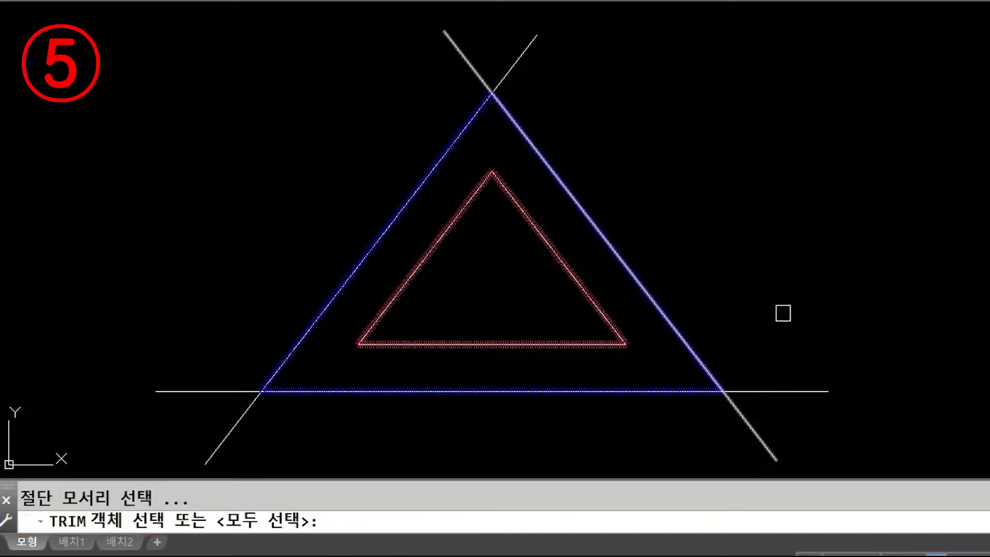
pyautogui.click(518, 57)
pyautogui.click(466, 65)
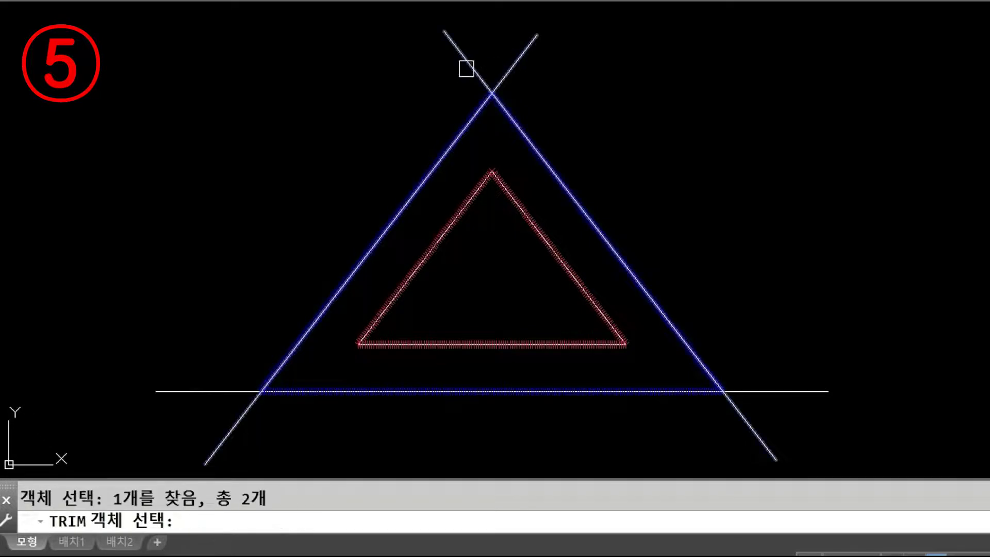
pyautogui.click(214, 391)
pyautogui.press('Return')
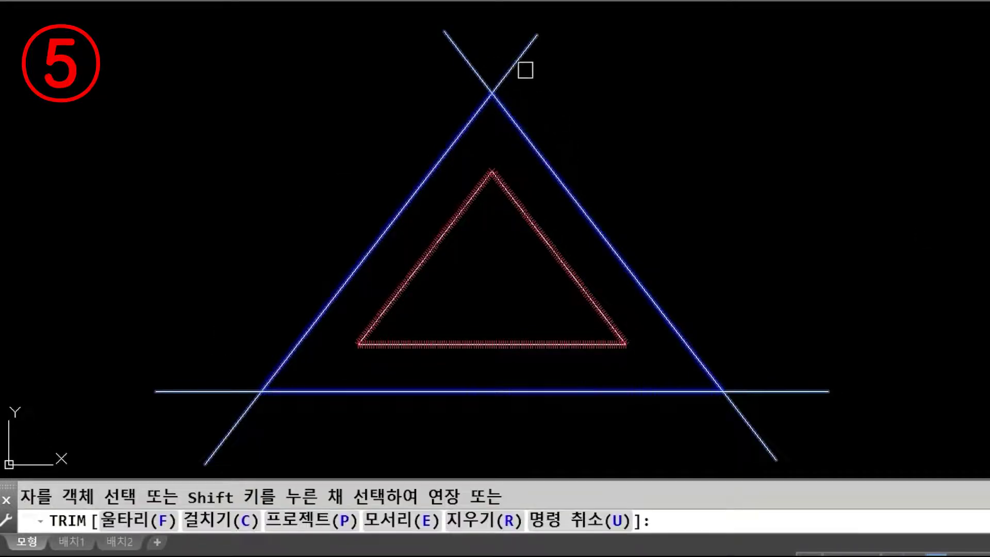
pyautogui.click(519, 67)
pyautogui.click(468, 67)
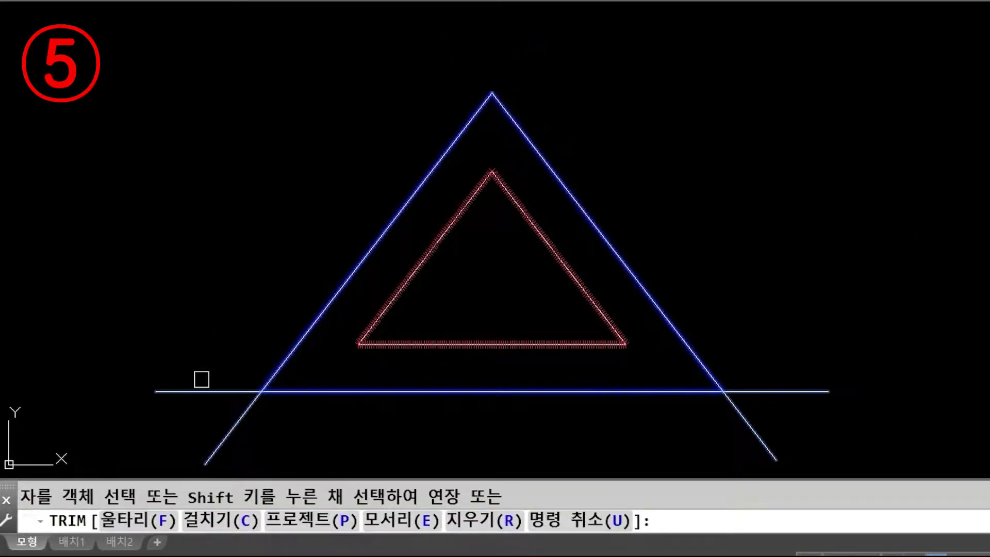
# - Trim the line ends extending past both base corners of the outer blue triangle and finish Trim
pyautogui.click(201, 391)
pyautogui.click(234, 426)
pyautogui.click(765, 424)
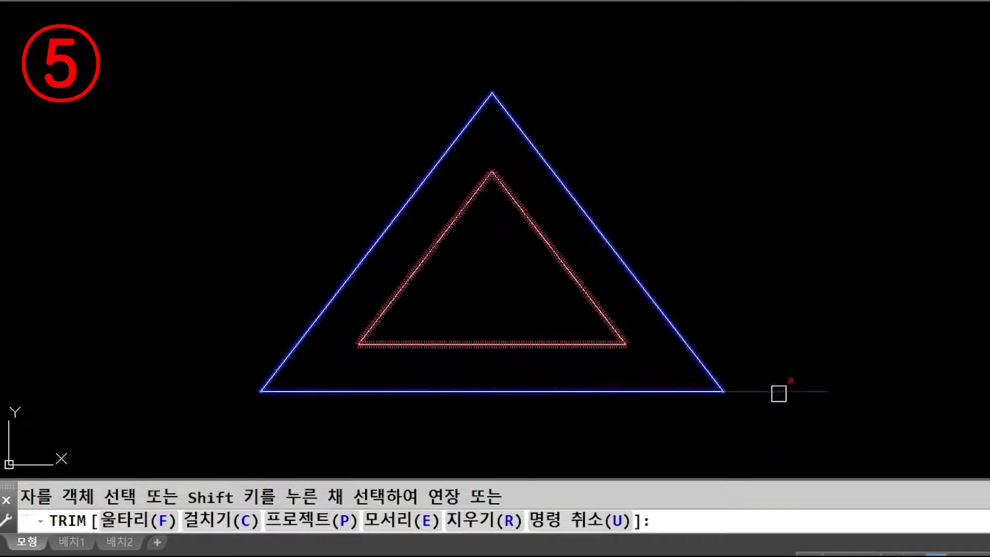
pyautogui.click(778, 391)
pyautogui.press('Return')
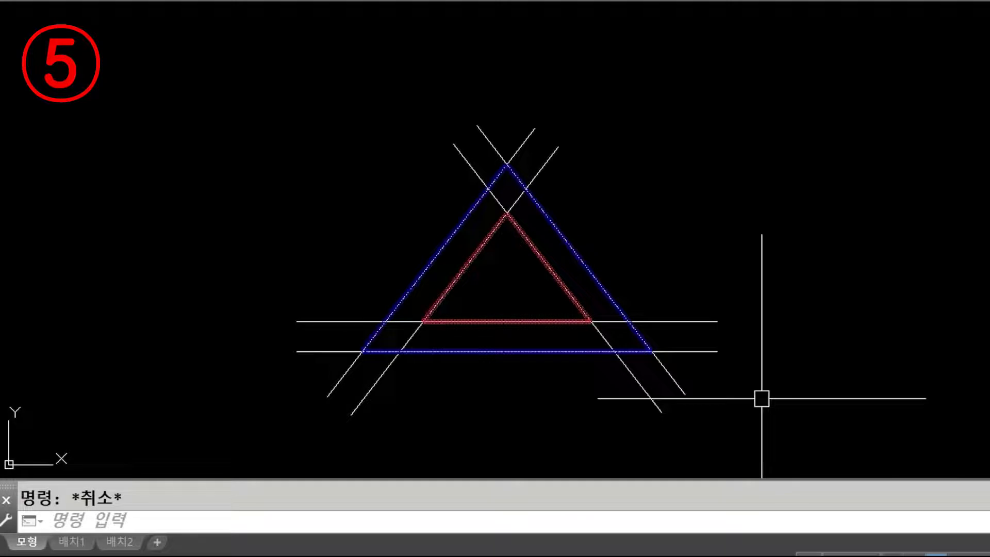
# - Using all lines of the nested-triangle figure as cutting edges, trim the line pieces directly above the outer and inner apexes
pyautogui.write('tr')
pyautogui.press('Return')
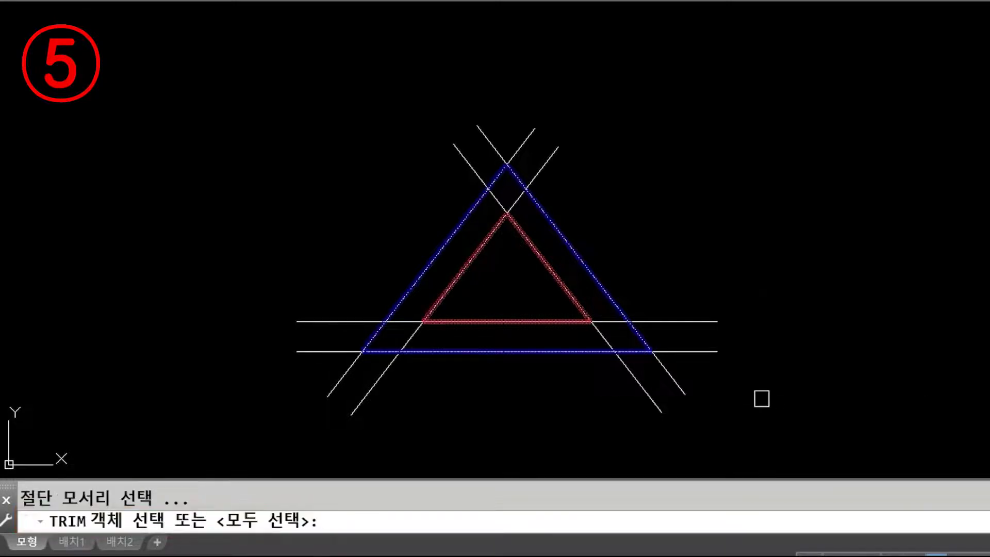
pyautogui.click(767, 426)
pyautogui.click(205, 110)
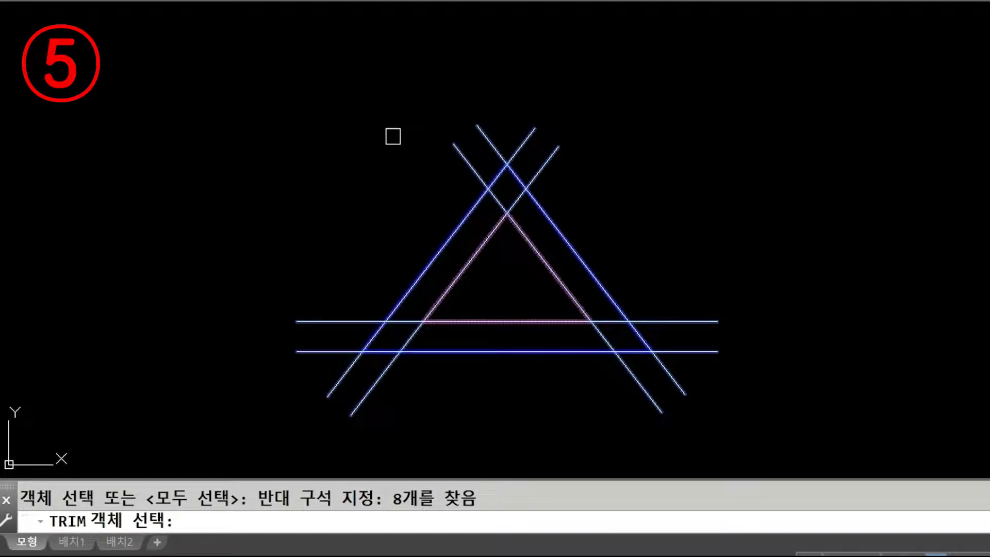
pyautogui.press('Return')
pyautogui.scroll(3, 497, 205)
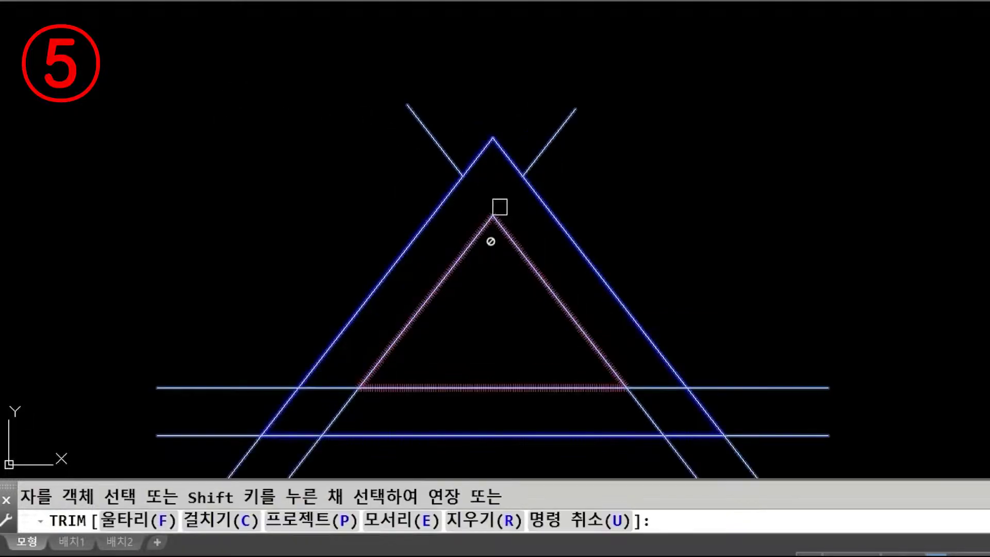
# - Trim the line pieces between the triangles at the left base corner and the ends extending past the outer triangle's left corner
pyautogui.click(347, 240)
pyautogui.click(349, 268)
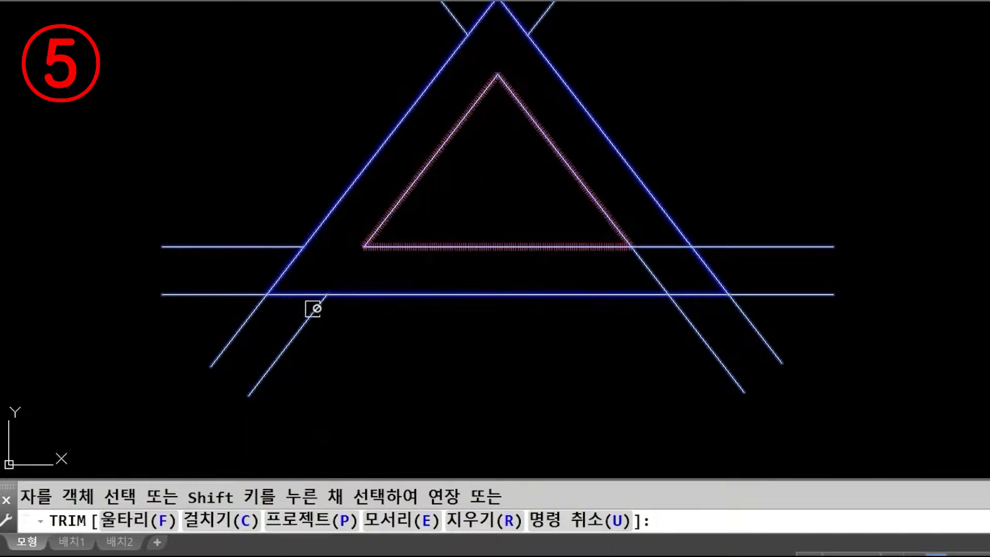
pyautogui.click(249, 321)
pyautogui.click(227, 297)
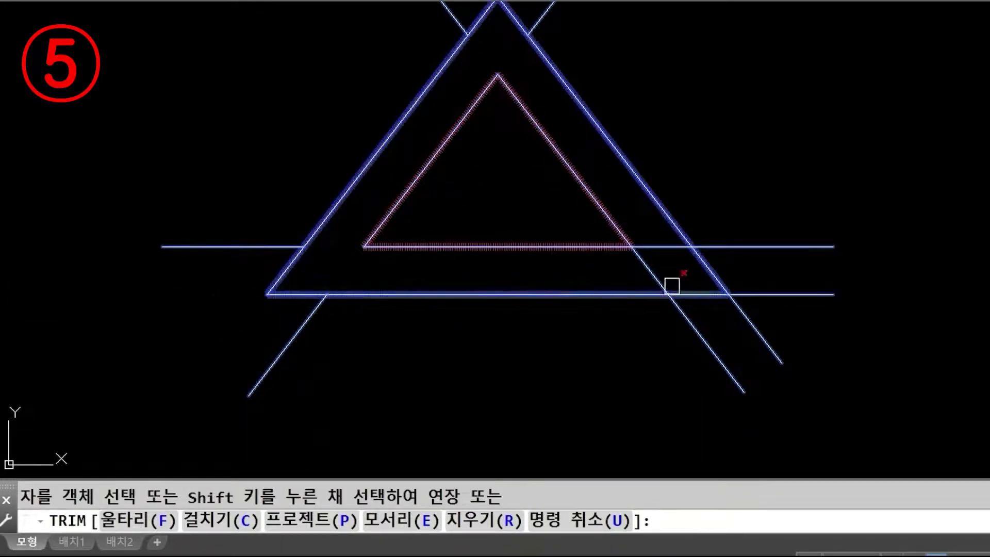
# - Trim the line pieces between the triangles at the right base corner and the ends extending past the outer triangle's right corner
pyautogui.click(657, 276)
pyautogui.click(761, 295)
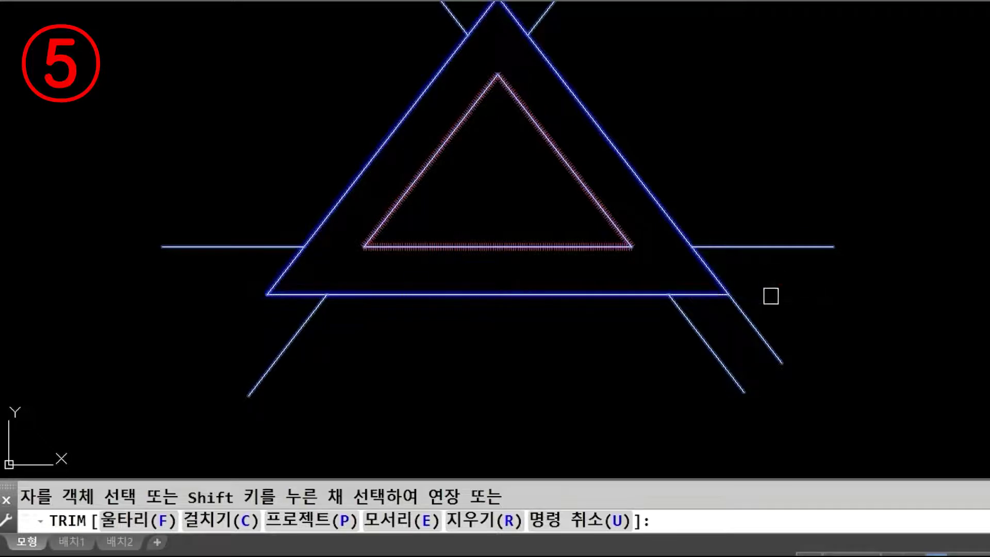
pyautogui.click(753, 326)
pyautogui.moveTo(775, 254); pyautogui.dragTo(791, 340, button='middle')
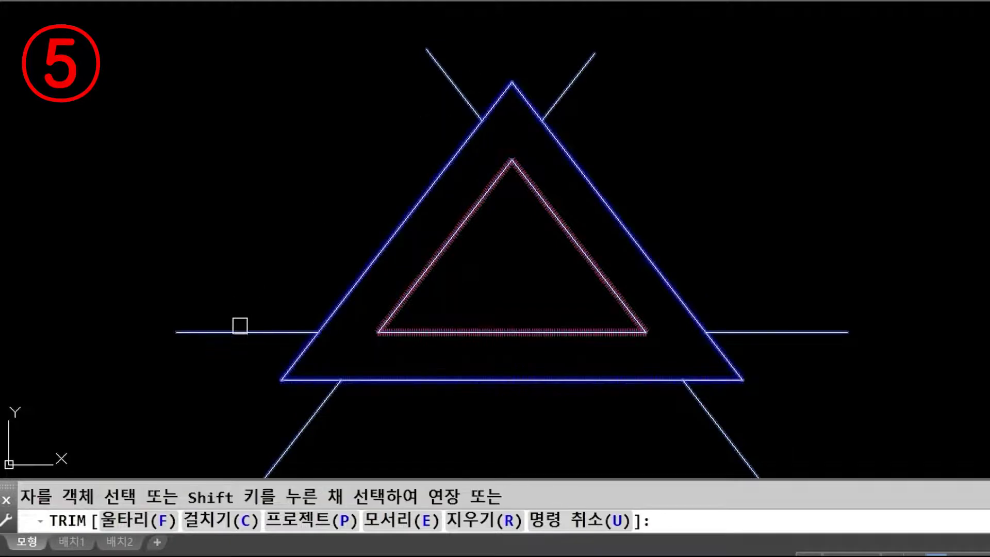
# - End Trim and delete the six leftover line stubs outside the blue triangle
pyautogui.moveTo(874, 398); pyautogui.dragTo(878, 372, button='middle')
pyautogui.press('Escape')
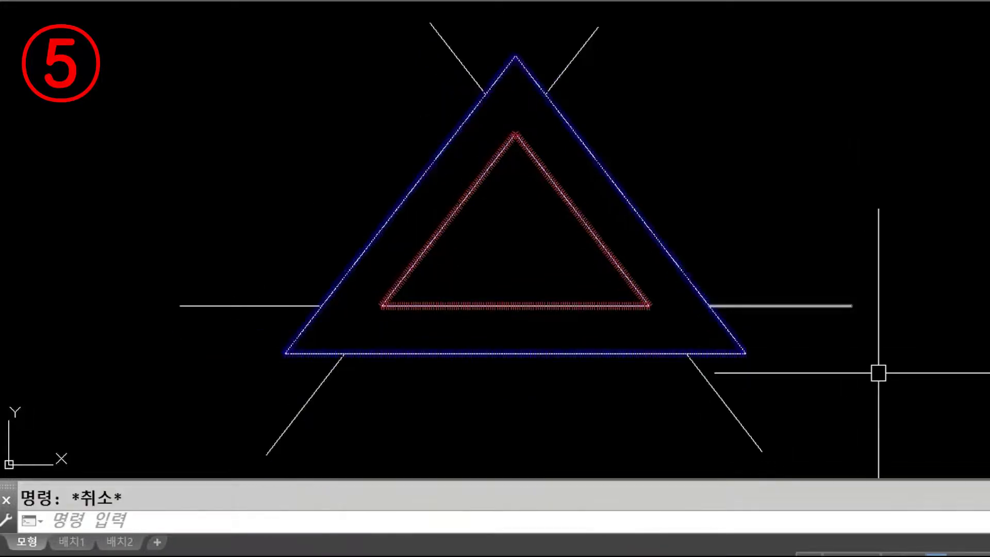
pyautogui.click(806, 306)
pyautogui.click(562, 72)
pyautogui.click(463, 64)
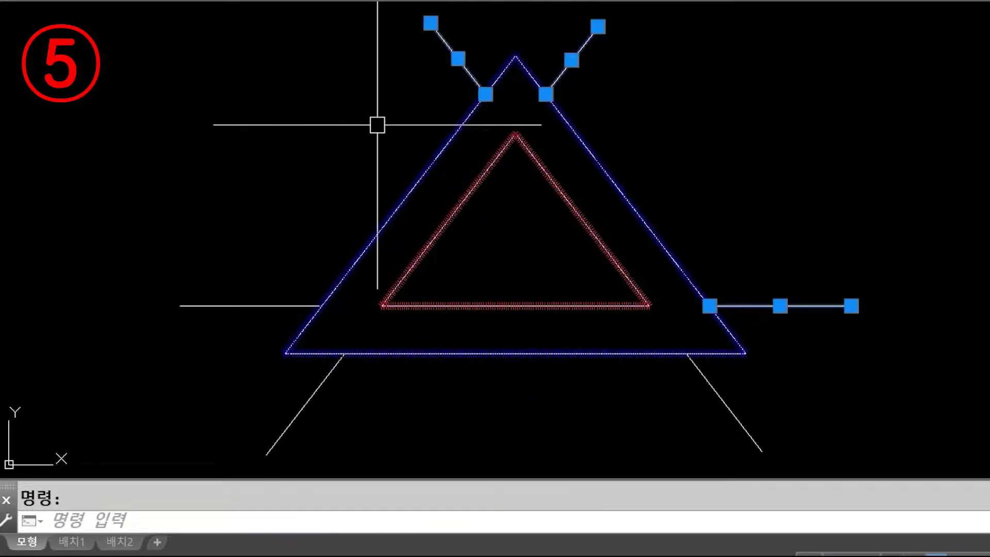
pyautogui.click(251, 306)
pyautogui.click(303, 404)
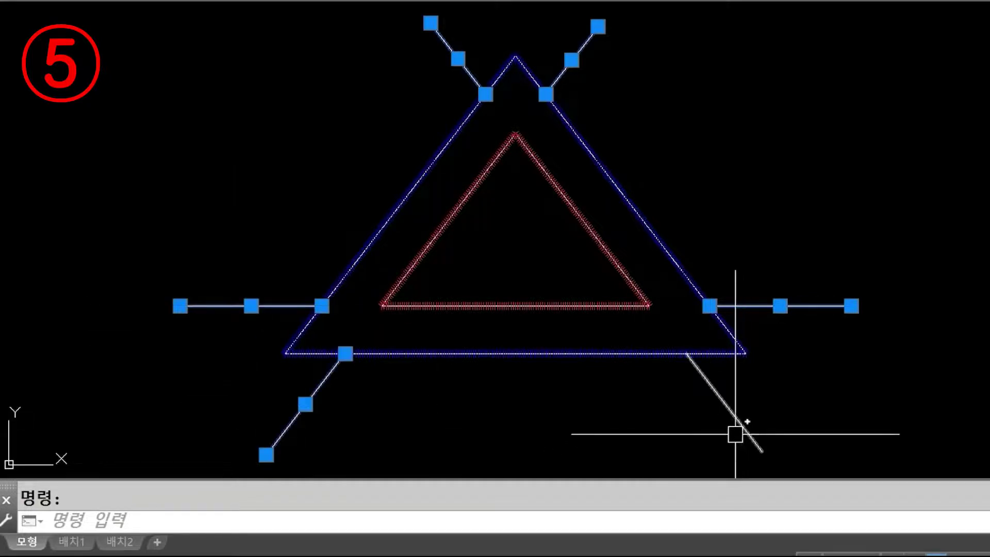
pyautogui.click(744, 426)
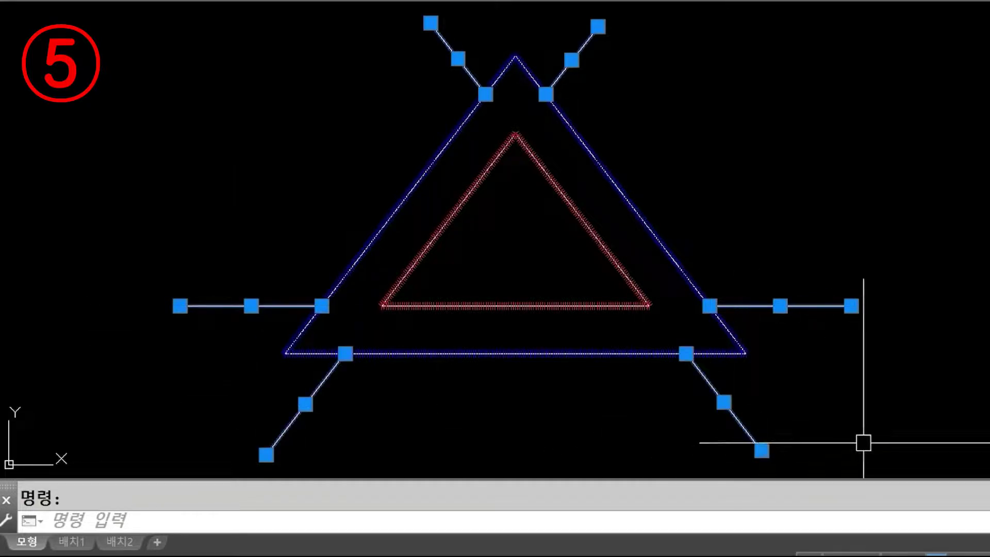
pyautogui.press('Delete')
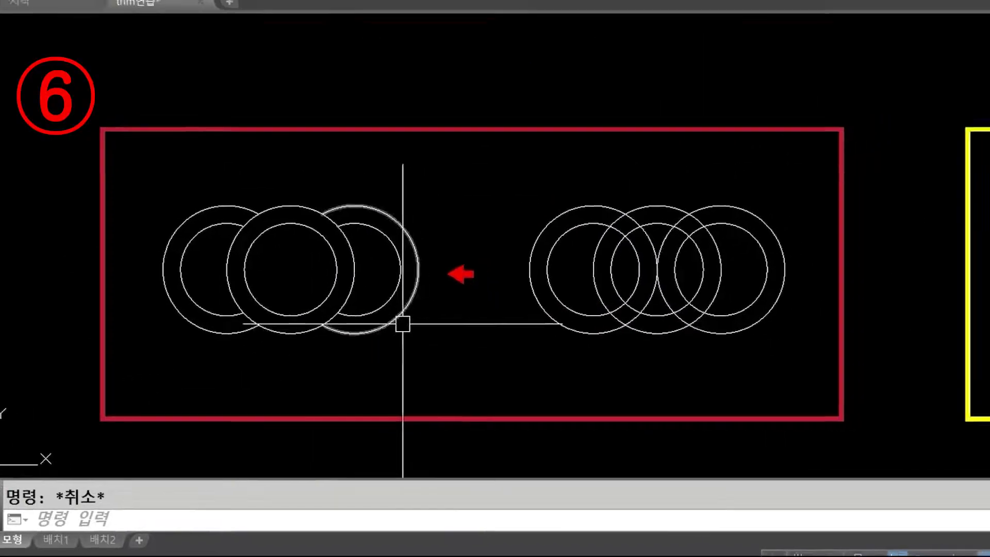
pyautogui.scroll(2, 824, 282)
pyautogui.moveTo(701, 194); pyautogui.dragTo(699, 324)
pyautogui.moveTo(722, 180)
pyautogui.mouseDown()
pyautogui.moveTo(769, 253)
pyautogui.moveTo(735, 340)
pyautogui.mouseUp()
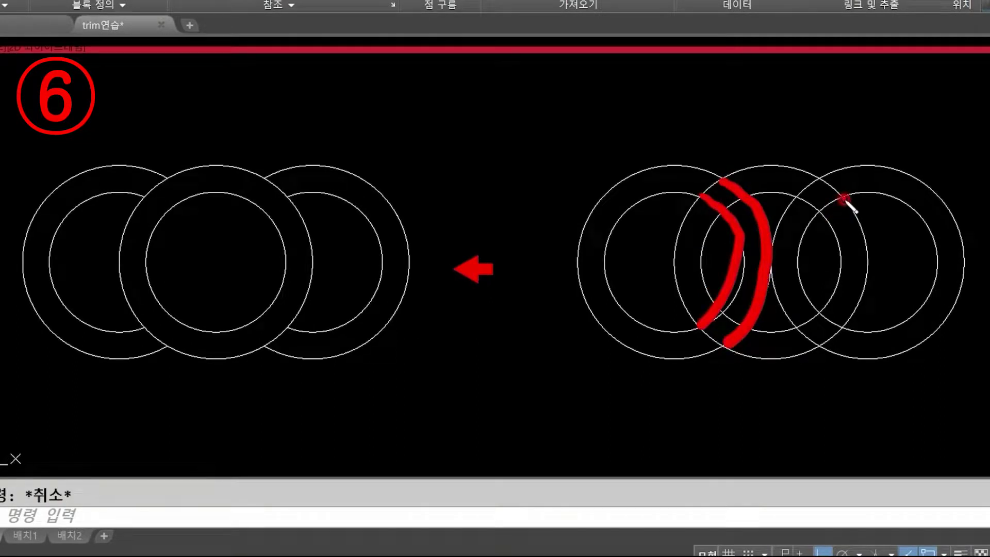
pyautogui.moveTo(843, 197)
pyautogui.mouseDown()
pyautogui.moveTo(801, 276)
pyautogui.moveTo(839, 322)
pyautogui.mouseUp()
pyautogui.moveTo(824, 181)
pyautogui.mouseDown()
pyautogui.moveTo(777, 278)
pyautogui.moveTo(815, 341)
pyautogui.mouseUp()
pyautogui.moveTo(691, 196)
pyautogui.mouseDown()
pyautogui.moveTo(715, 199)
pyautogui.moveTo(699, 208)
pyautogui.moveTo(732, 178)
pyautogui.moveTo(722, 189)
pyautogui.mouseUp()
pyautogui.moveTo(802, 174)
pyautogui.mouseDown()
pyautogui.moveTo(855, 204)
pyautogui.moveTo(842, 210)
pyautogui.mouseUp()
pyautogui.moveTo(839, 314)
pyautogui.mouseDown()
pyautogui.moveTo(853, 332)
pyautogui.moveTo(840, 331)
pyautogui.moveTo(823, 355)
pyautogui.mouseUp()
pyautogui.moveTo(709, 338); pyautogui.dragTo(733, 352)
pyautogui.moveTo(727, 332); pyautogui.dragTo(720, 357)
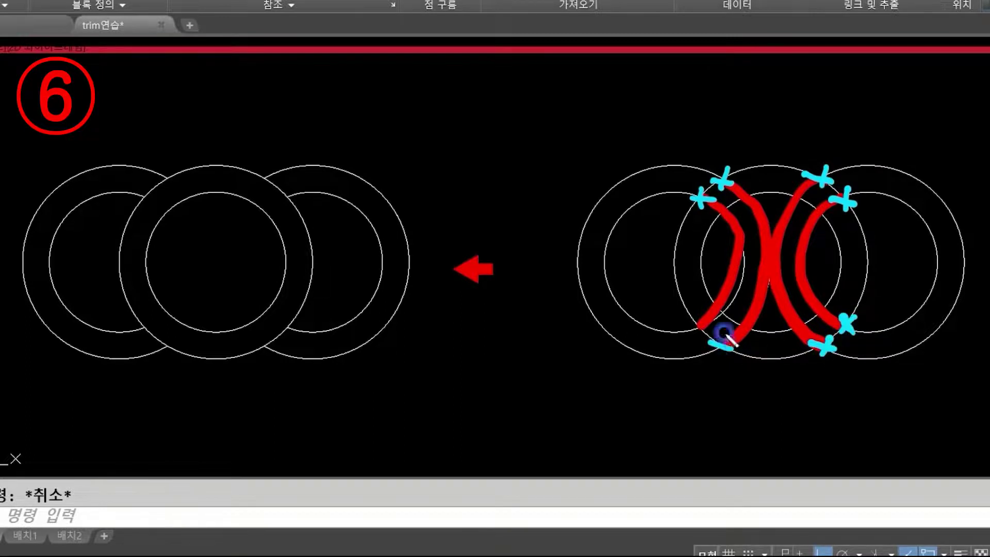
pyautogui.moveTo(683, 321)
pyautogui.mouseDown()
pyautogui.moveTo(709, 333)
pyautogui.moveTo(693, 340)
pyautogui.mouseUp()
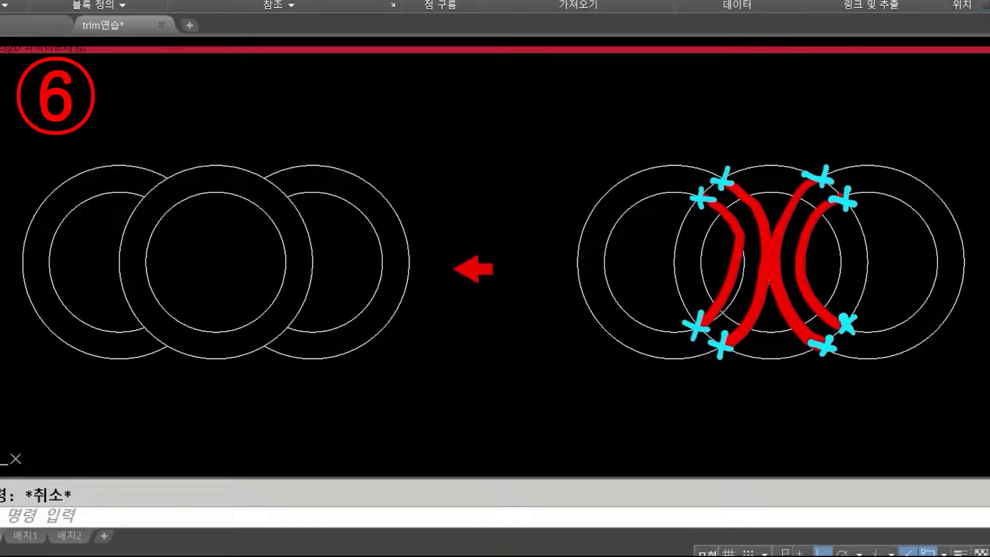
pyautogui.moveTo(824, 182)
pyautogui.mouseDown()
pyautogui.moveTo(702, 198)
pyautogui.moveTo(690, 328)
pyautogui.moveTo(827, 351)
pyautogui.moveTo(856, 243)
pyautogui.moveTo(824, 167)
pyautogui.moveTo(871, 130)
pyautogui.moveTo(911, 152)
pyautogui.mouseUp()
pyautogui.moveTo(922, 119); pyautogui.dragTo(949, 150)
pyautogui.moveTo(953, 111); pyautogui.dragTo(982, 134)
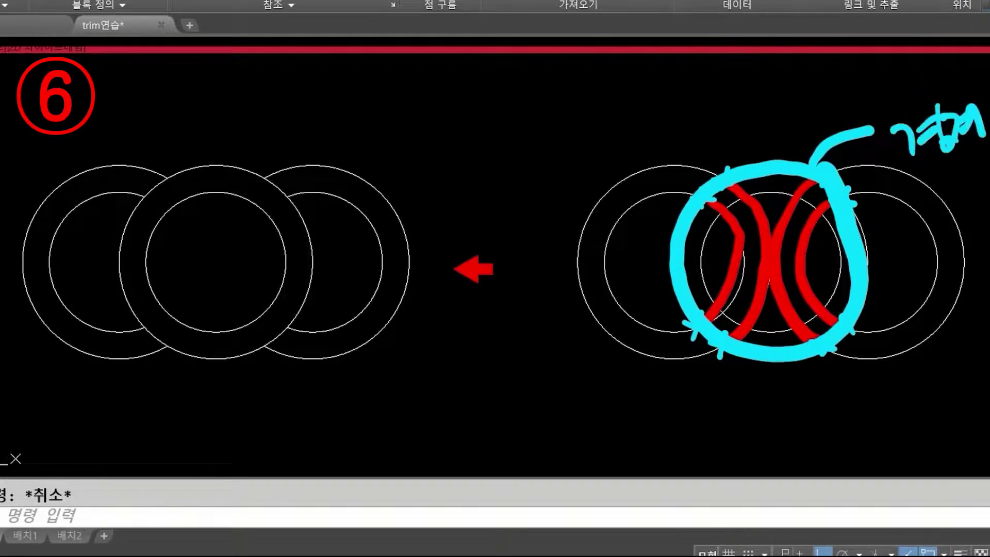
pyautogui.moveTo(728, 231)
pyautogui.mouseDown()
pyautogui.moveTo(762, 194)
pyautogui.moveTo(811, 224)
pyautogui.mouseUp()
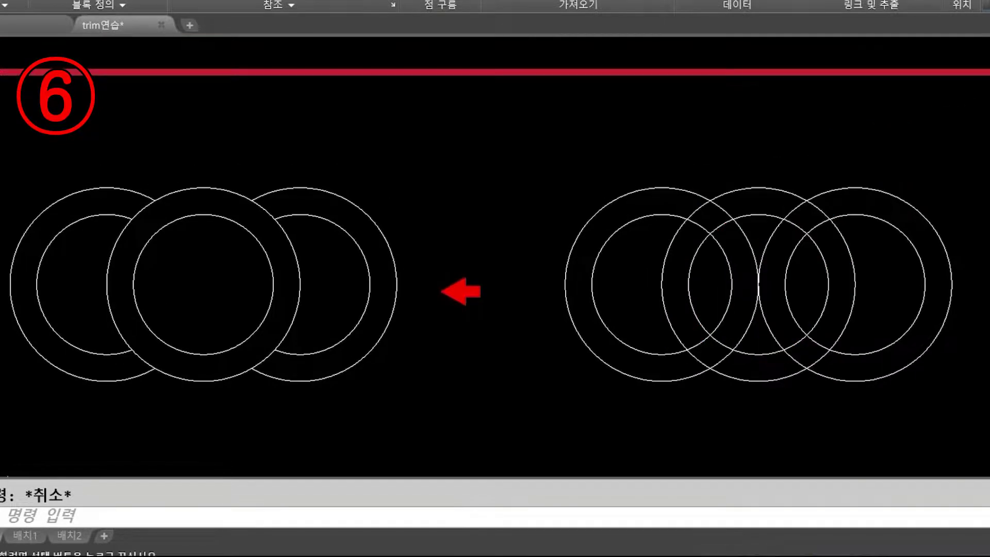
# - Using the middle ring's outer circle as the cutting edge, trim away the parts of both side rings that lie inside it
pyautogui.write('tr')
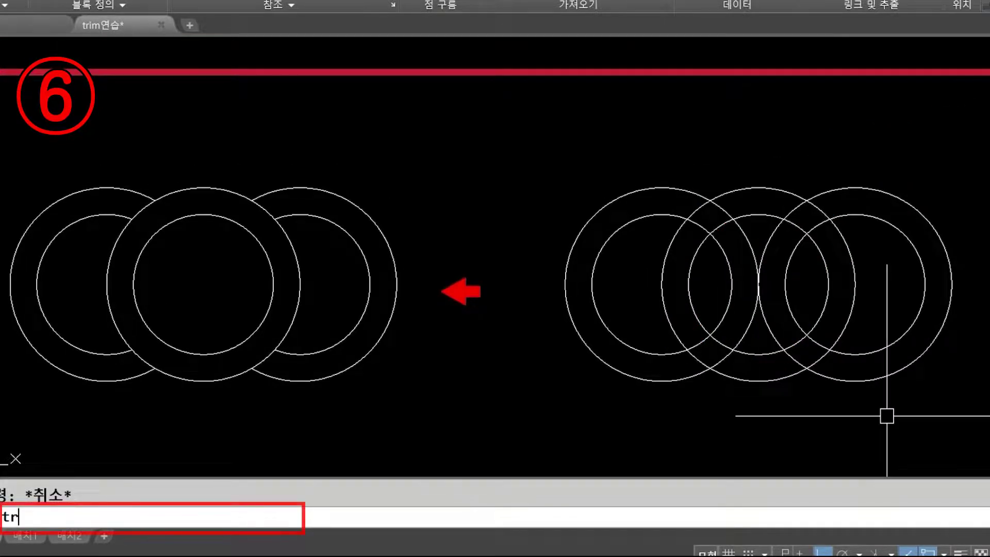
pyautogui.press('Return')
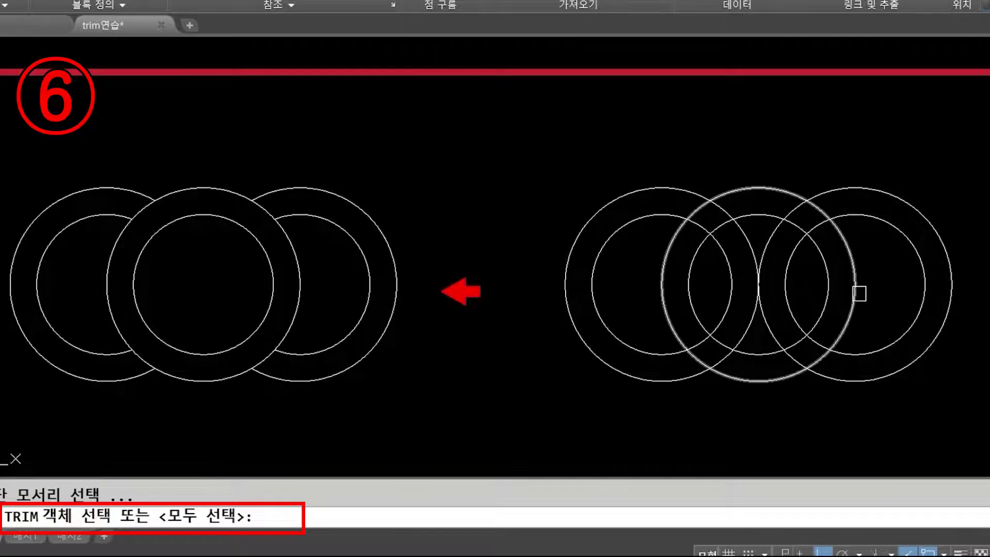
pyautogui.click(858, 293)
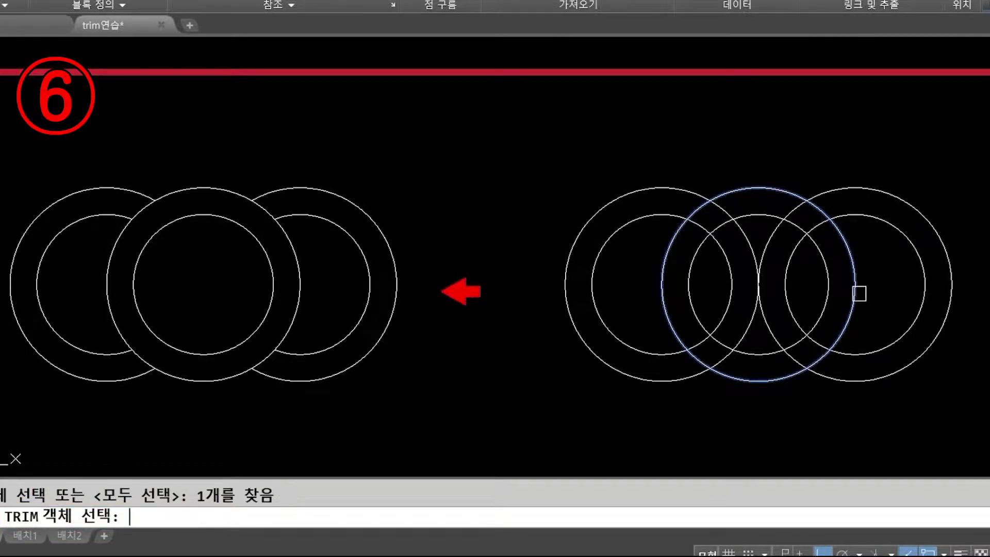
pyautogui.press('Return')
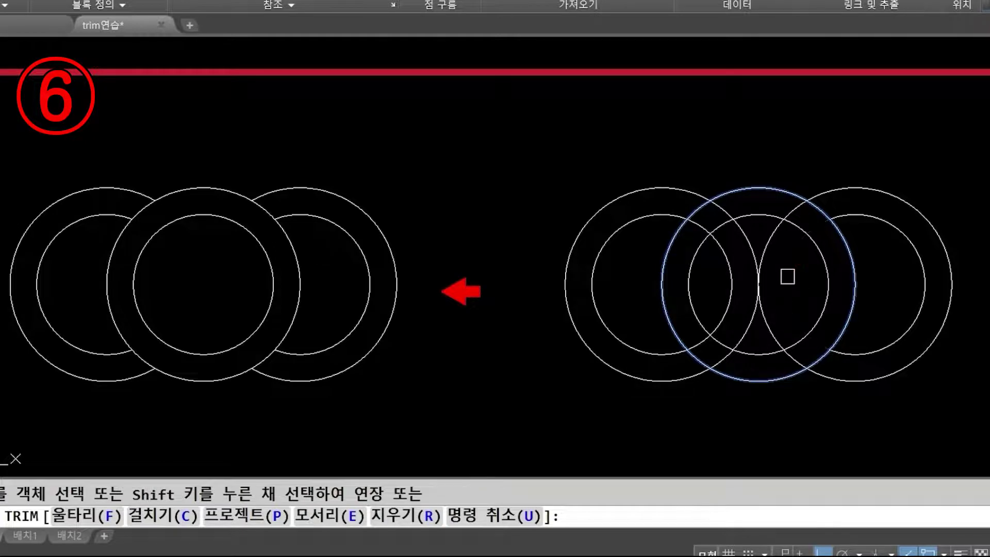
pyautogui.moveTo(787, 276)
pyautogui.mouseDown()
pyautogui.moveTo(765, 254)
pyautogui.moveTo(719, 286)
pyautogui.mouseUp()
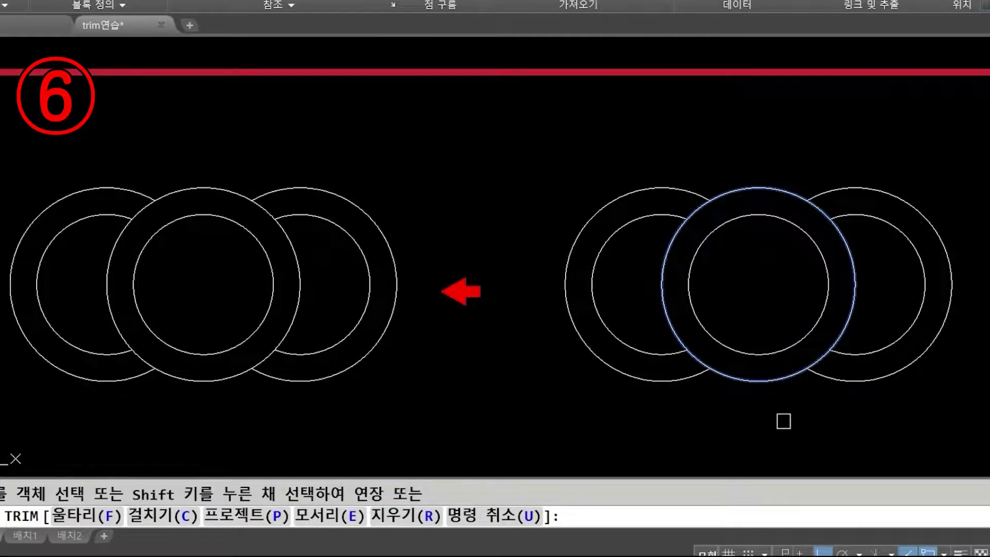
pyautogui.press('Return')
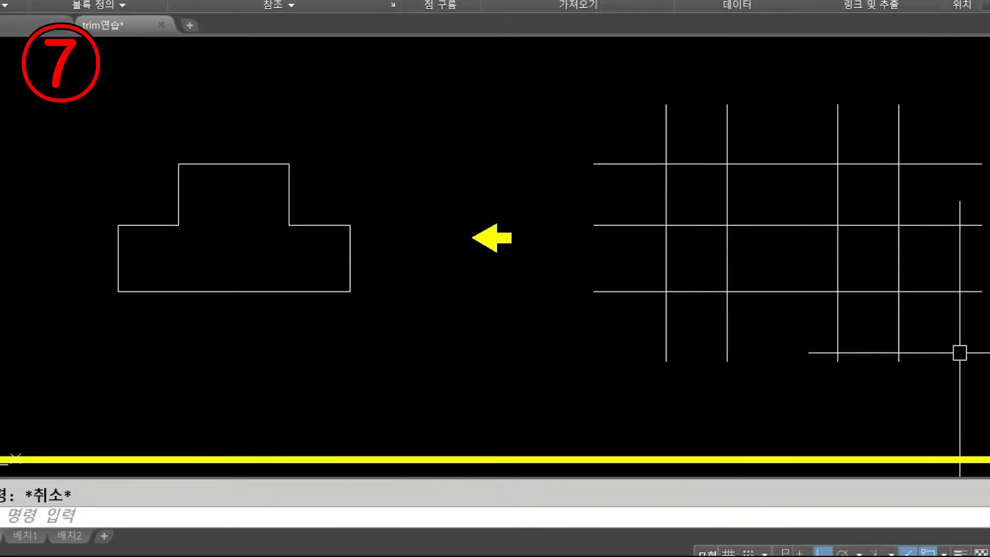
# - Using the seventh figure's three horizontals as cutting edges, trim its two right-hand verticals to the stepped outline of the sample shape
pyautogui.write('tr')
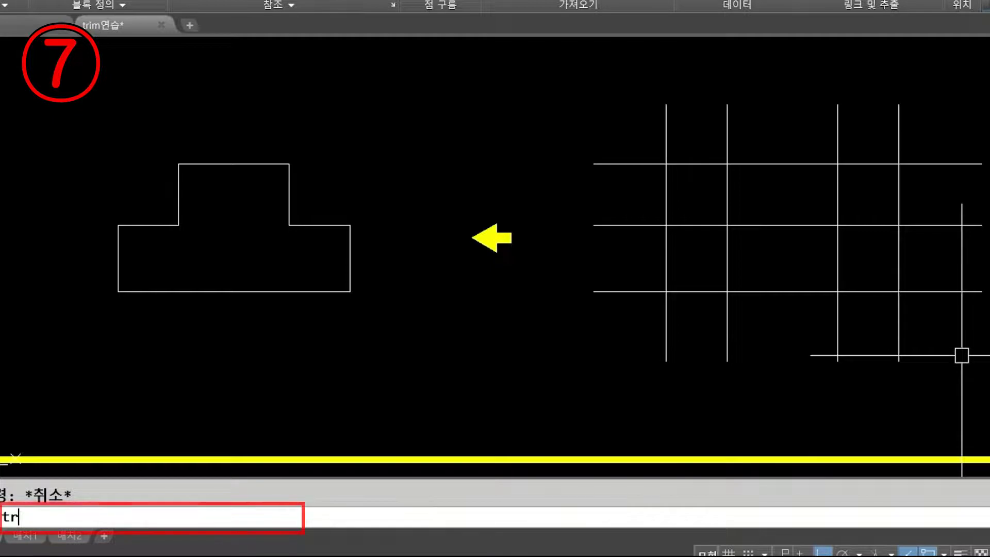
pyautogui.press('Return')
pyautogui.click(948, 164)
pyautogui.click(943, 225)
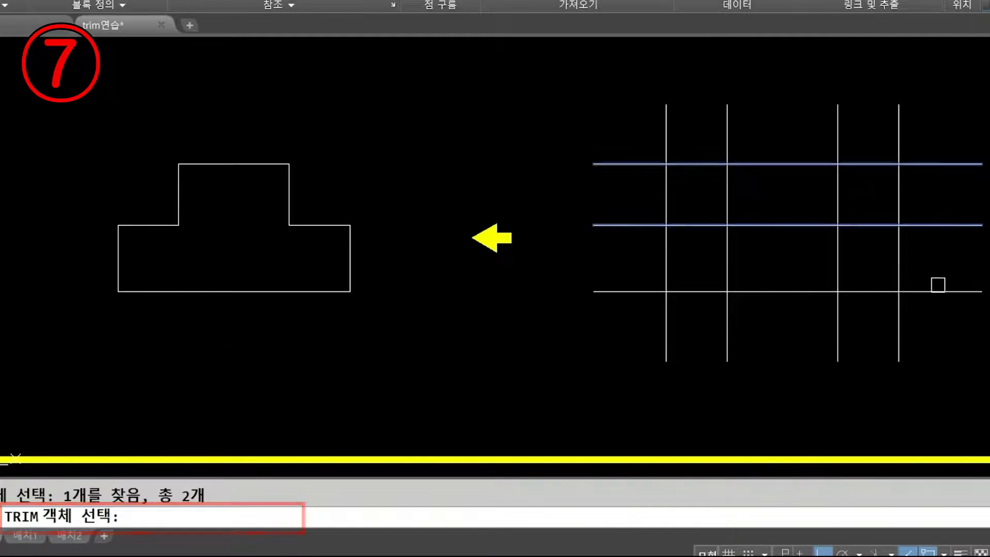
pyautogui.click(936, 291)
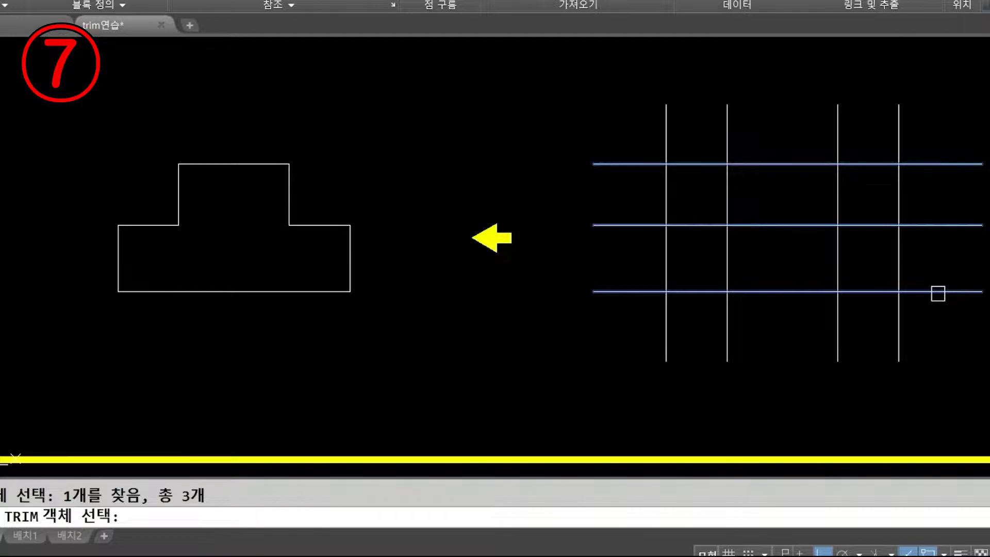
pyautogui.press('Return')
pyautogui.moveTo(907, 134); pyautogui.dragTo(900, 206)
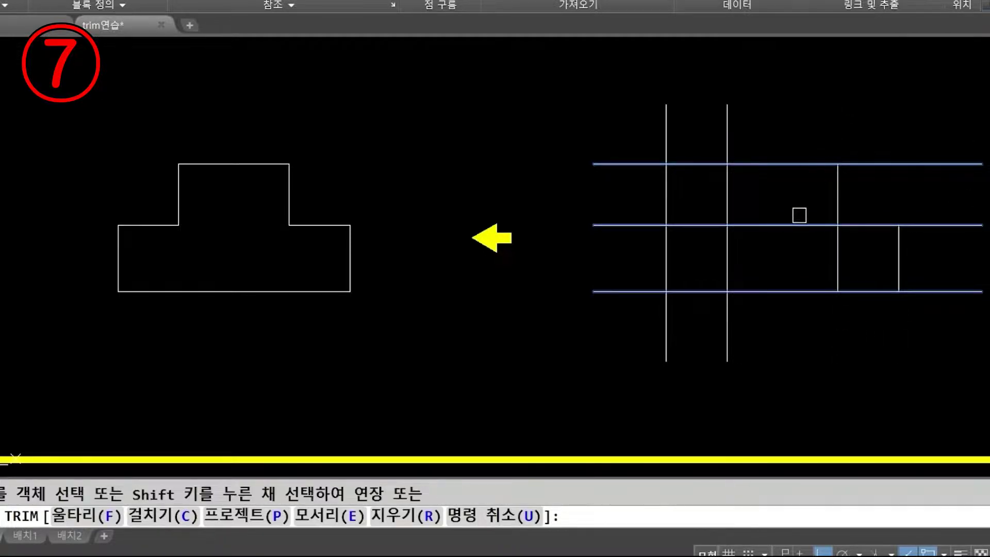
pyautogui.click(836, 261)
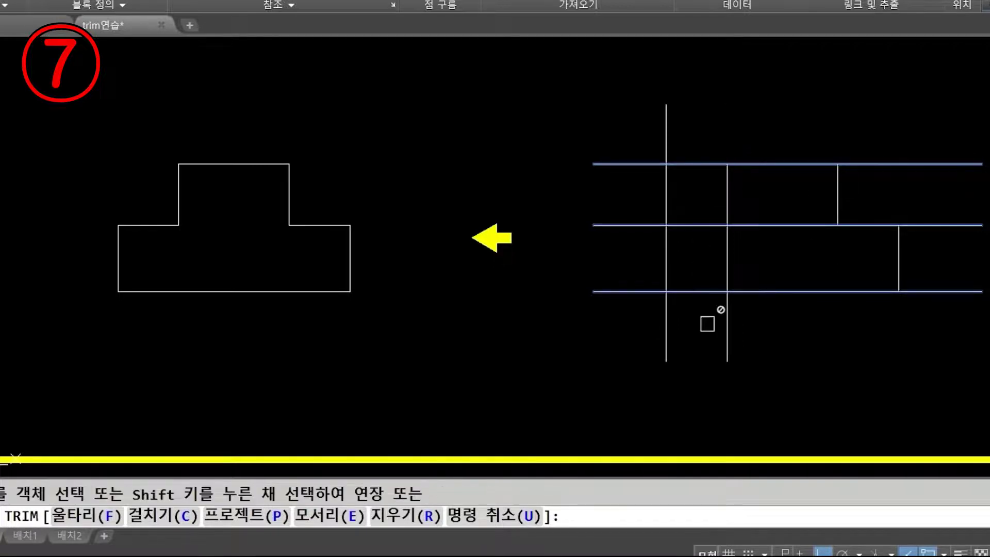
# - Trim the seventh figure's two left-hand verticals against the three horizontals to match the sample's stepped outline, and end Trim
pyautogui.click(718, 339)
pyautogui.click(720, 276)
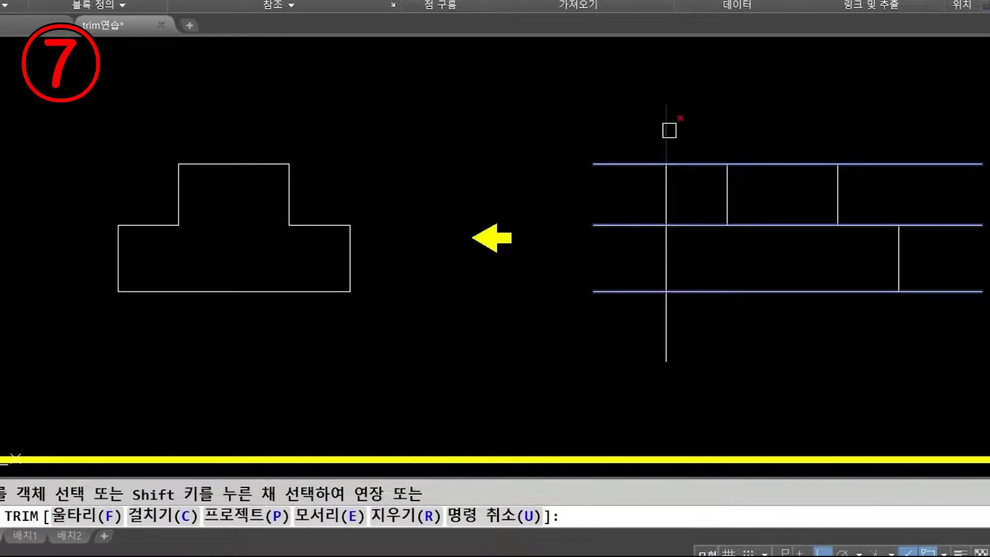
pyautogui.click(664, 198)
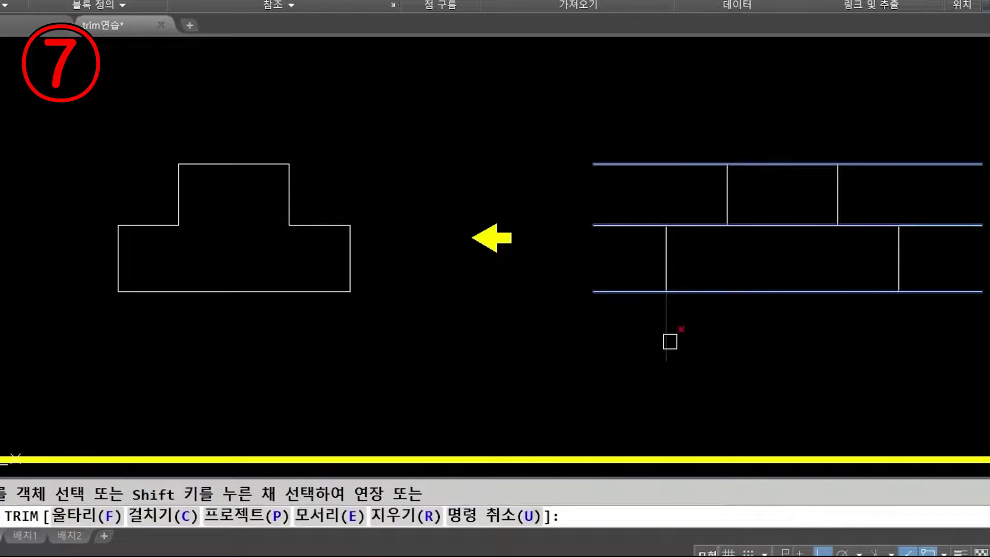
pyautogui.press('Return')
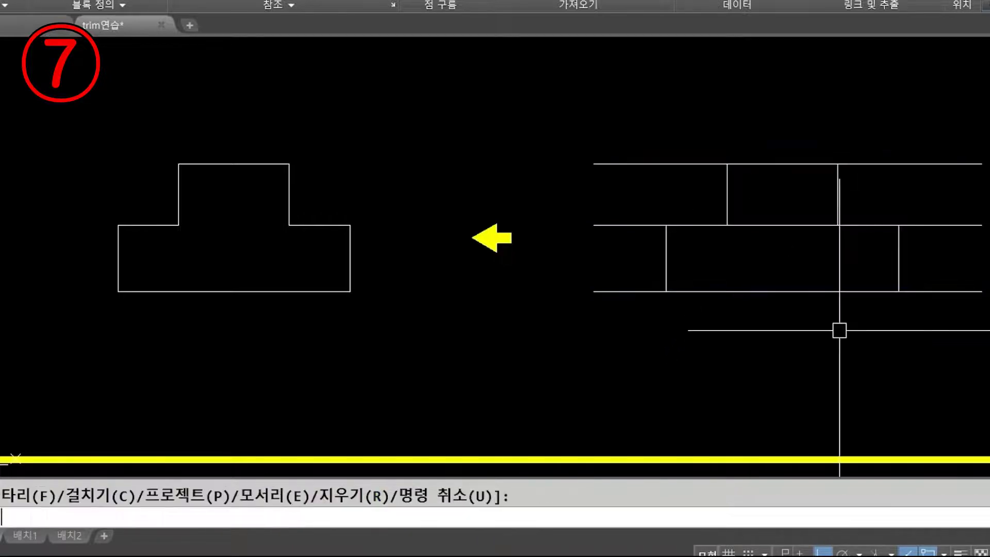
# - Using the four shortened verticals as cutting edges, trim the ends of the three horizontals that extend beyond the stepped outline
pyautogui.press('Return')
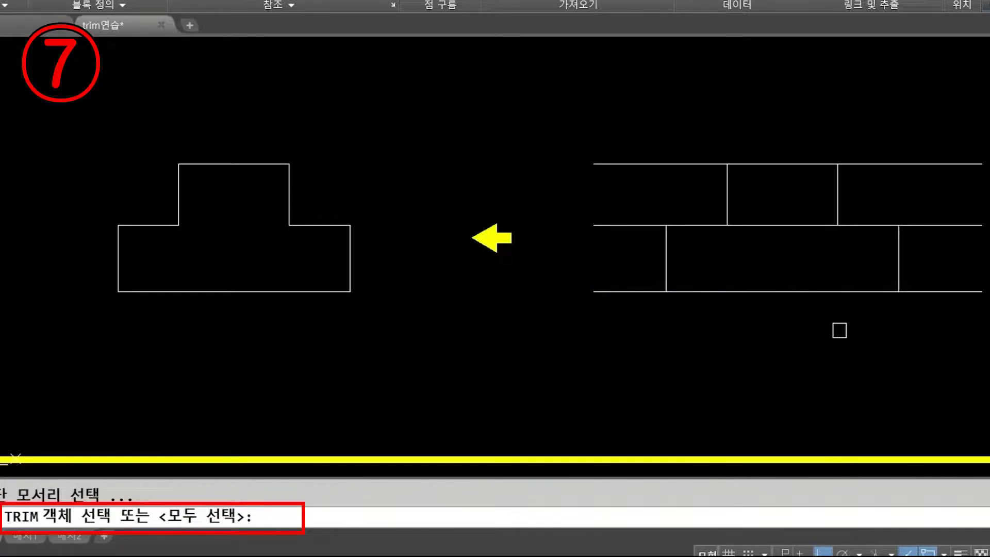
pyautogui.click(665, 254)
pyautogui.click(727, 199)
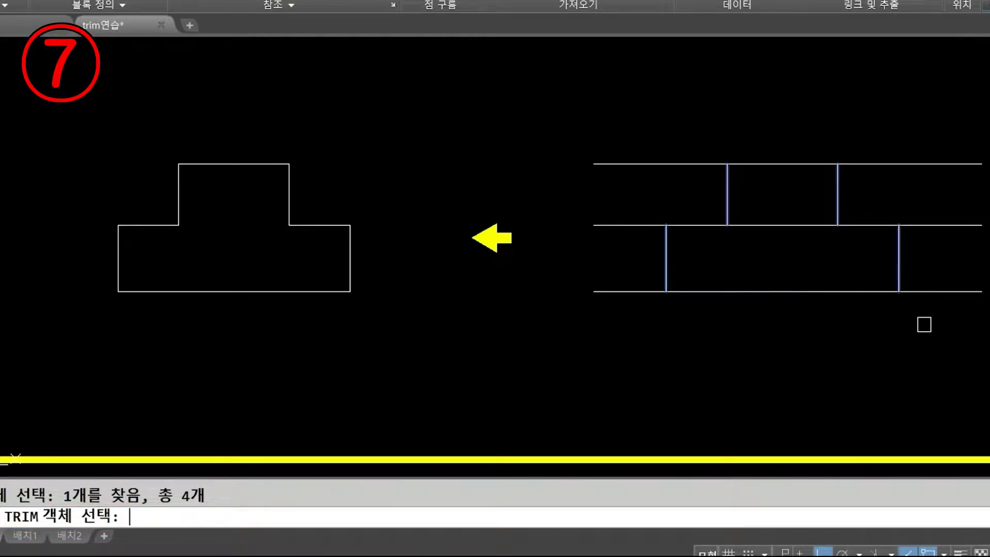
pyautogui.press('Return')
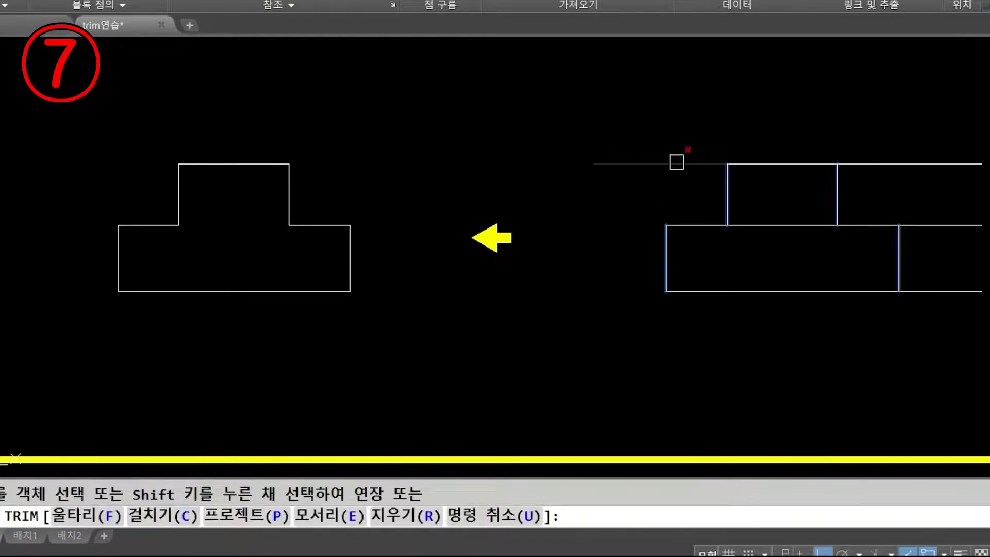
pyautogui.click(938, 162)
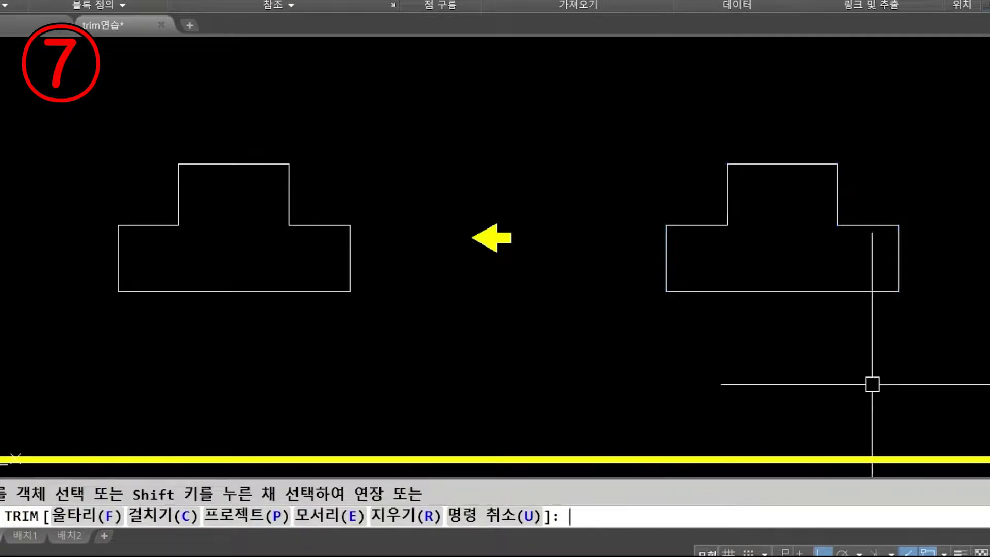
pyautogui.press('Return')
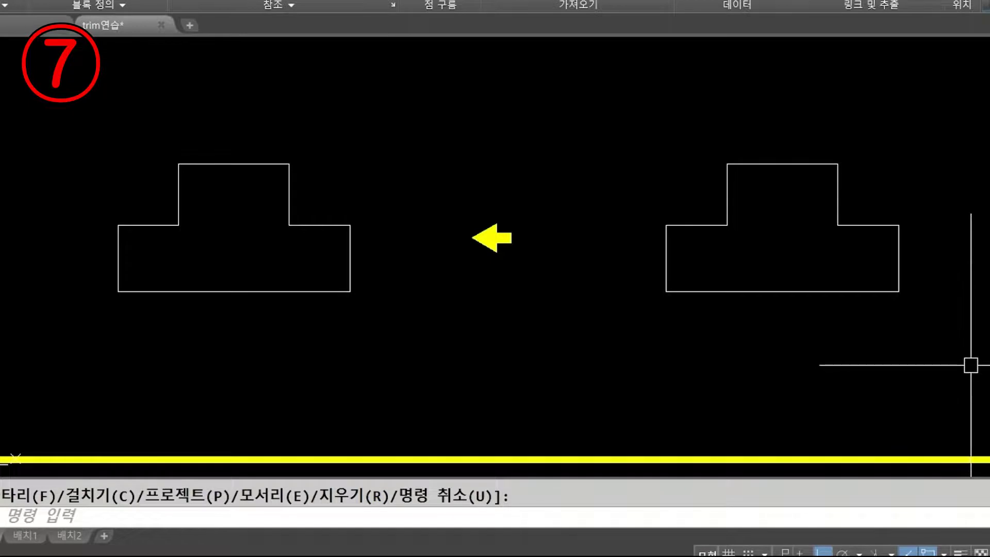
# - Undo the trims on the seventh figure back to the full line grid
pyautogui.write('u')
pyautogui.press('Return')
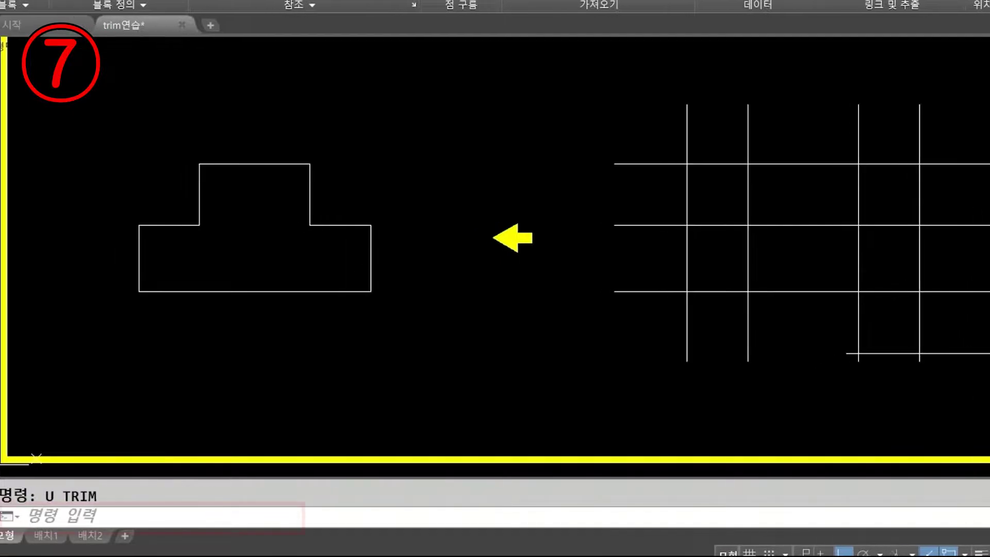
# - Using all the seventh figure's grid lines as cutting edges, trim every line end that extends beyond the outer rectangle
pyautogui.write('tr')
pyautogui.press('Return')
pyautogui.click(981, 358)
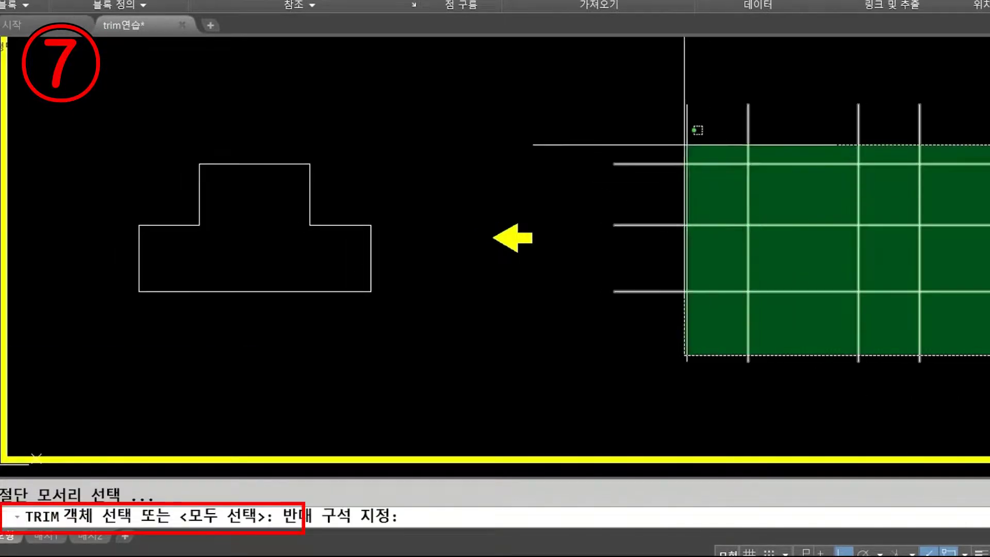
pyautogui.click(662, 137)
pyautogui.press('Return')
pyautogui.click(963, 350)
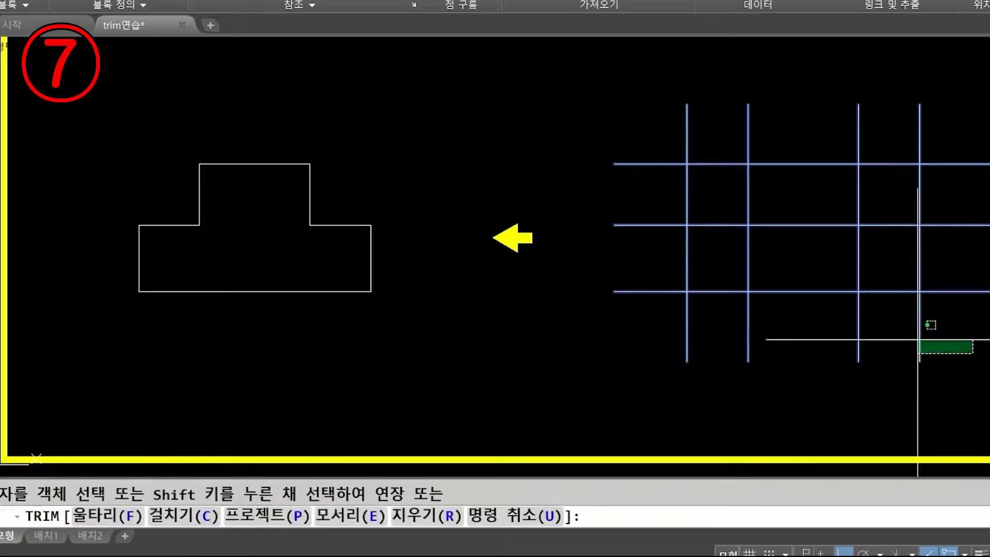
pyautogui.click(644, 352)
pyautogui.click(653, 349)
pyautogui.click(625, 172)
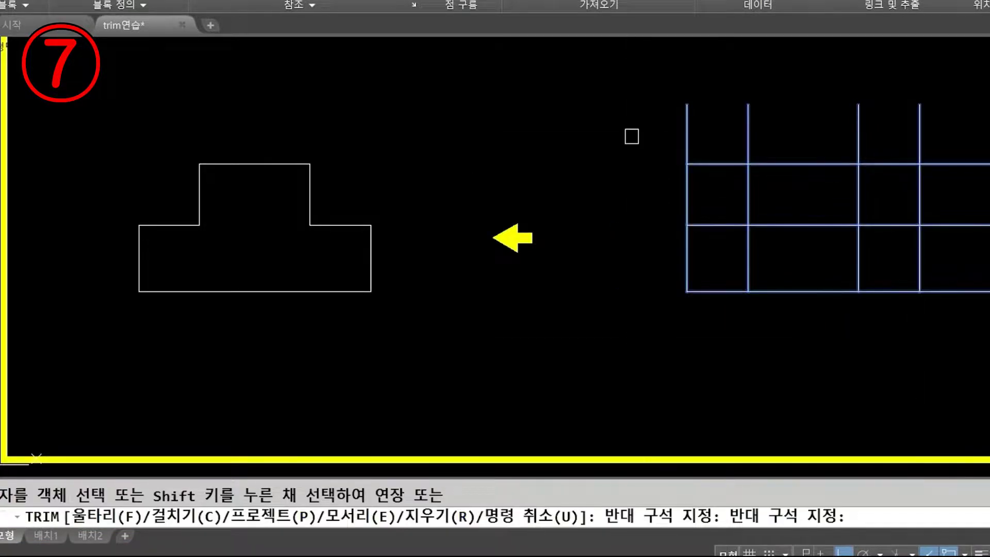
pyautogui.moveTo(642, 118); pyautogui.dragTo(987, 110)
pyautogui.click(986, 110)
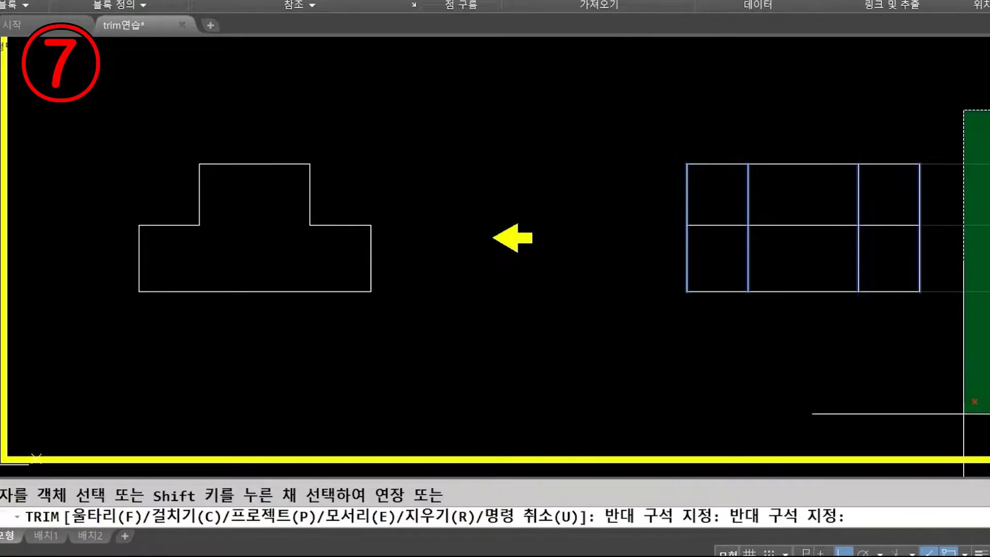
pyautogui.click(964, 413)
# - Trim both upper corner pieces and the inner segments of the grid, leaving only the stepped outline, and end Trim
pyautogui.click(941, 154)
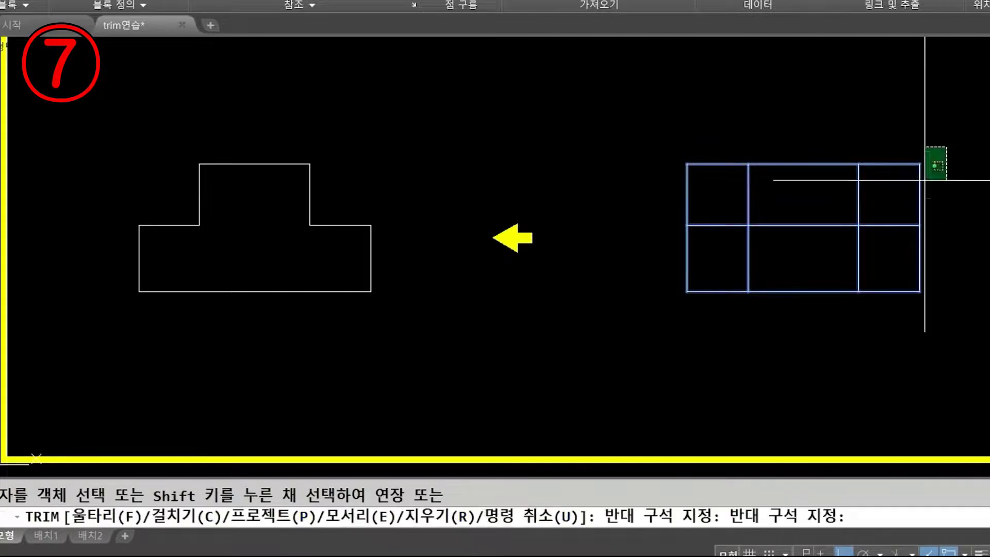
pyautogui.click(912, 190)
pyautogui.click(716, 164)
pyautogui.click(690, 192)
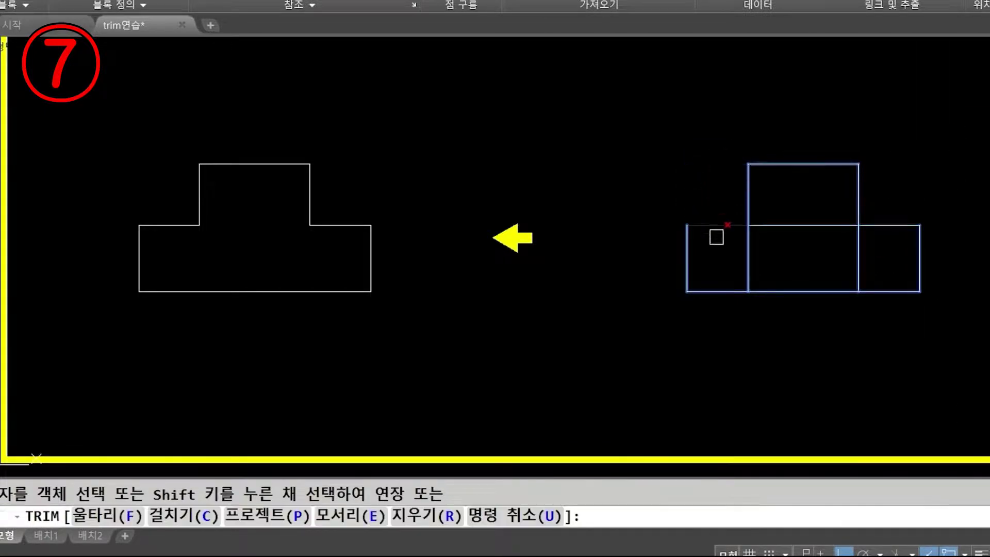
pyautogui.click(744, 263)
pyautogui.click(778, 225)
pyautogui.click(870, 245)
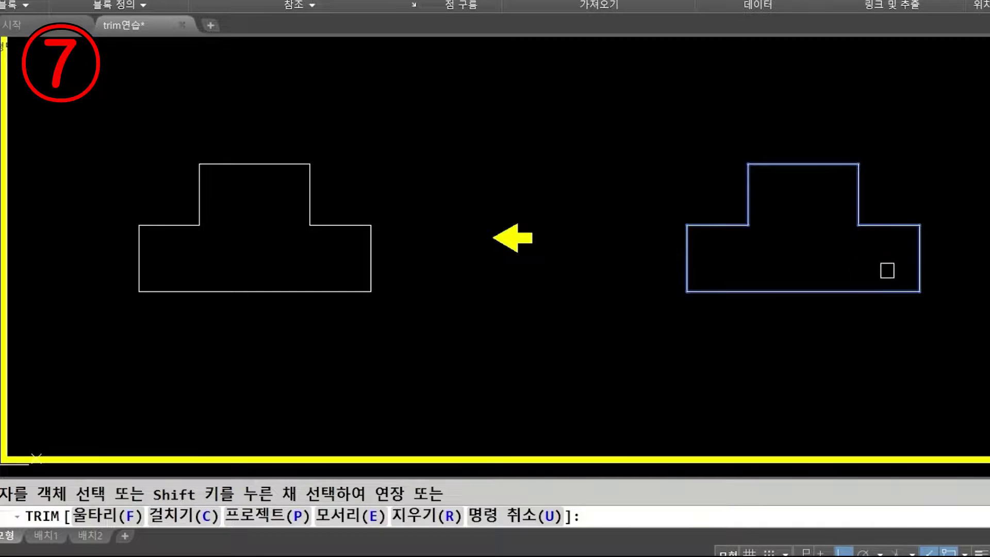
pyautogui.press('Return')
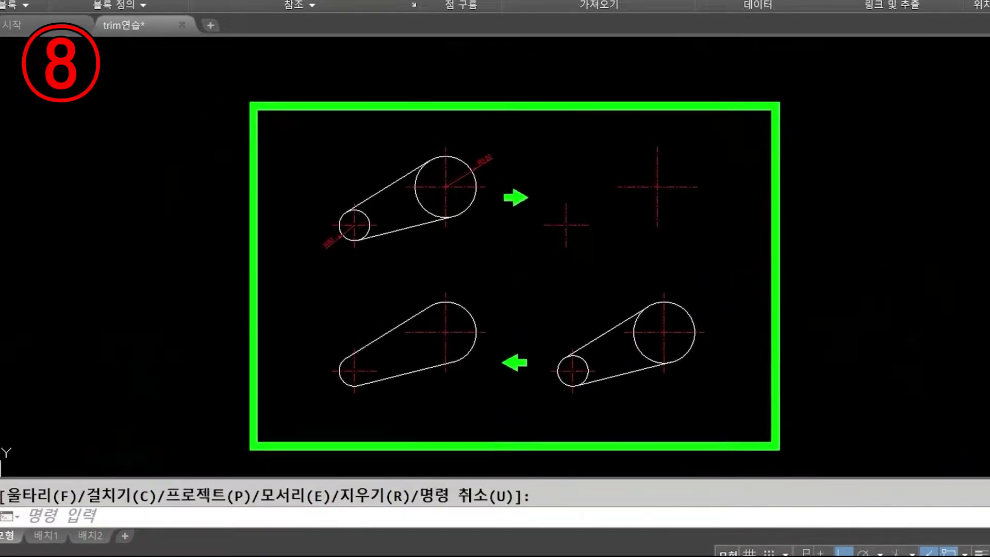
# - Draw a circle of radius 60 at the eighth figure's small centre mark and one of radius 120 at its large centre mark
pyautogui.scroll(2, 614, 239)
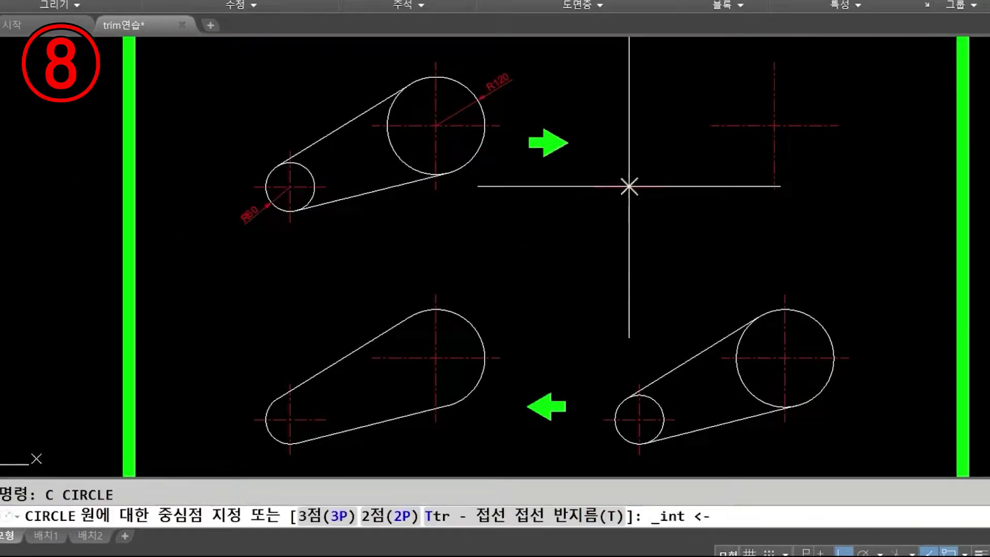
pyautogui.click(628, 186)
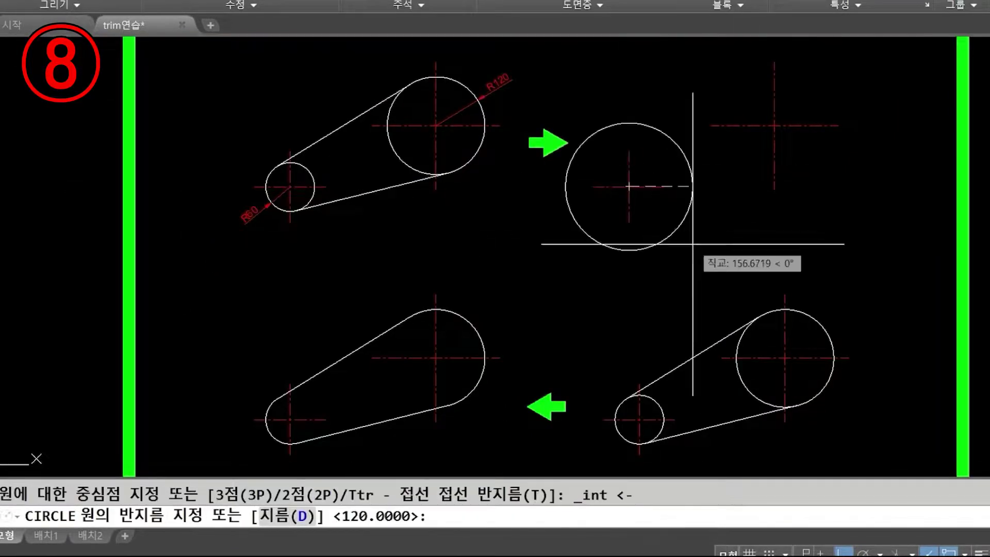
pyautogui.press('Return')
pyautogui.press('Return')
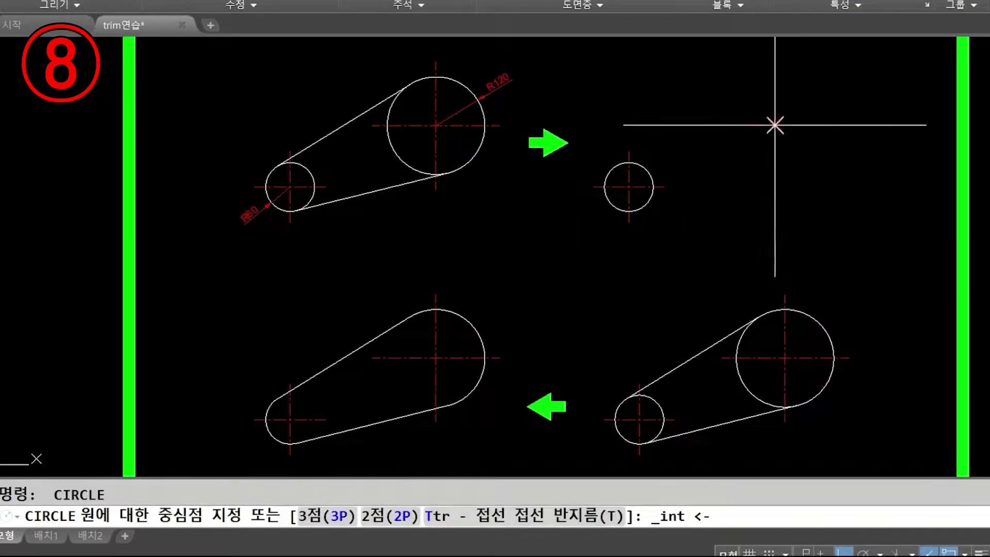
pyautogui.click(774, 125)
pyautogui.write('120')
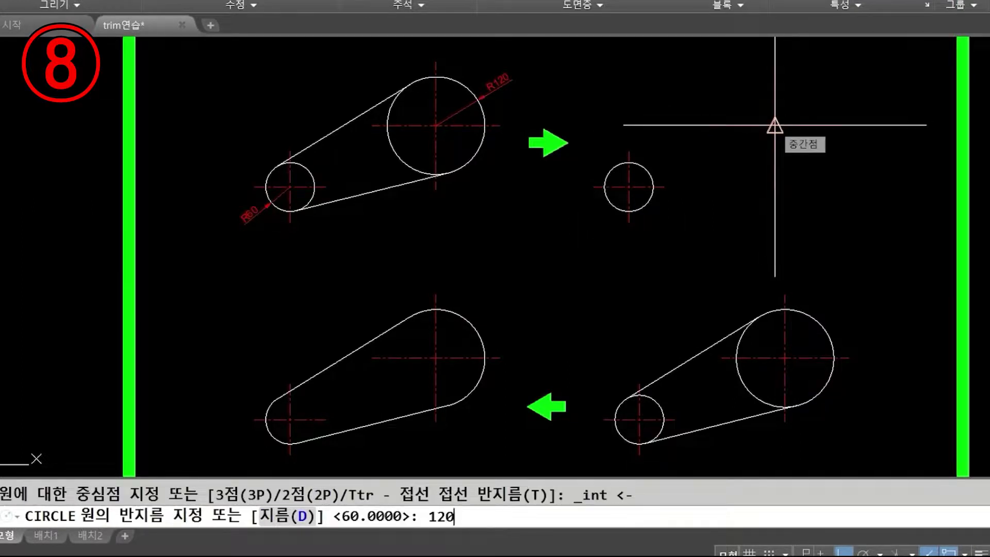
pyautogui.press('Return')
pyautogui.press('Escape')
# - Draw the upper connecting line between the small and large circles, using the Tangent snap at both ends
pyautogui.write('l')
pyautogui.press('Return')
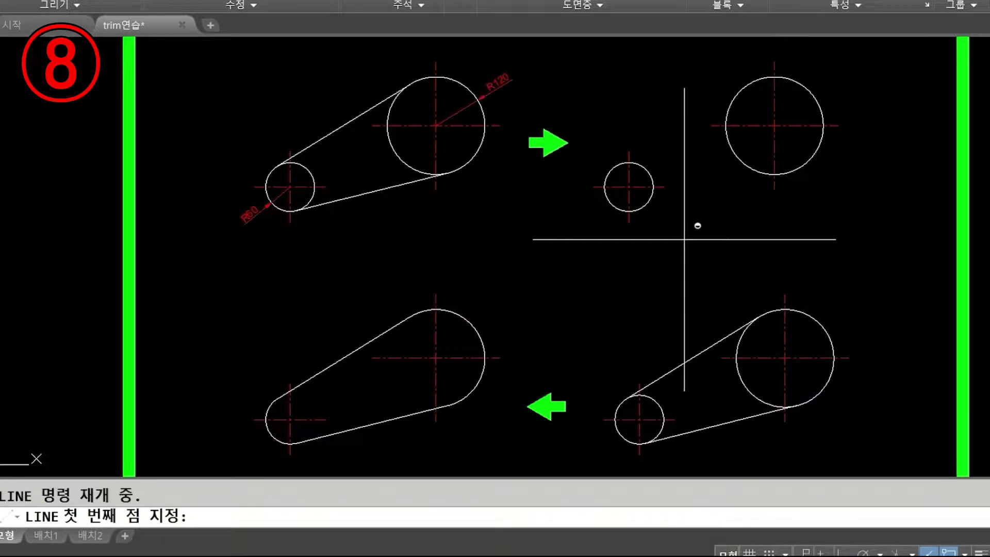
pyautogui.keyDown('shift'); pyautogui.rightClick(684, 239); pyautogui.keyUp('shift')
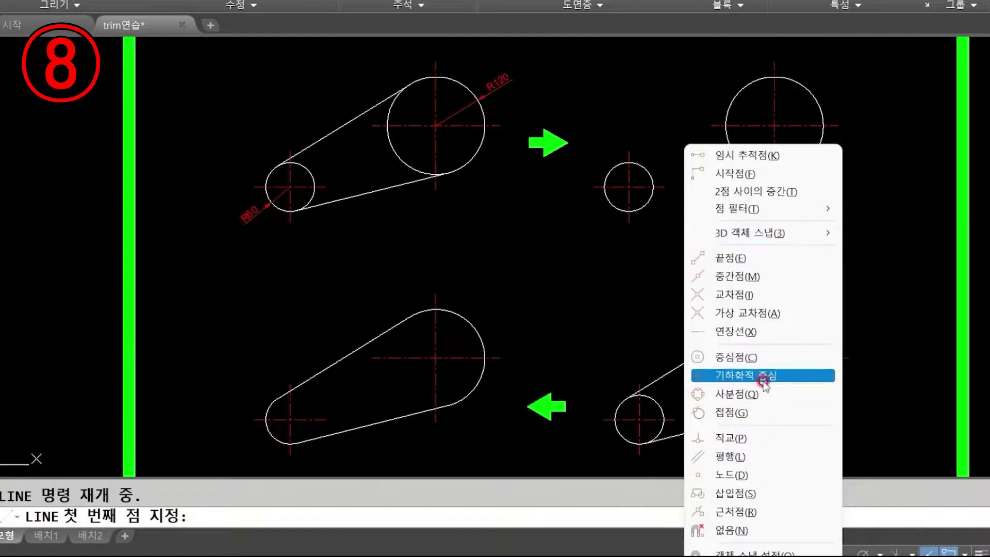
pyautogui.click(747, 413)
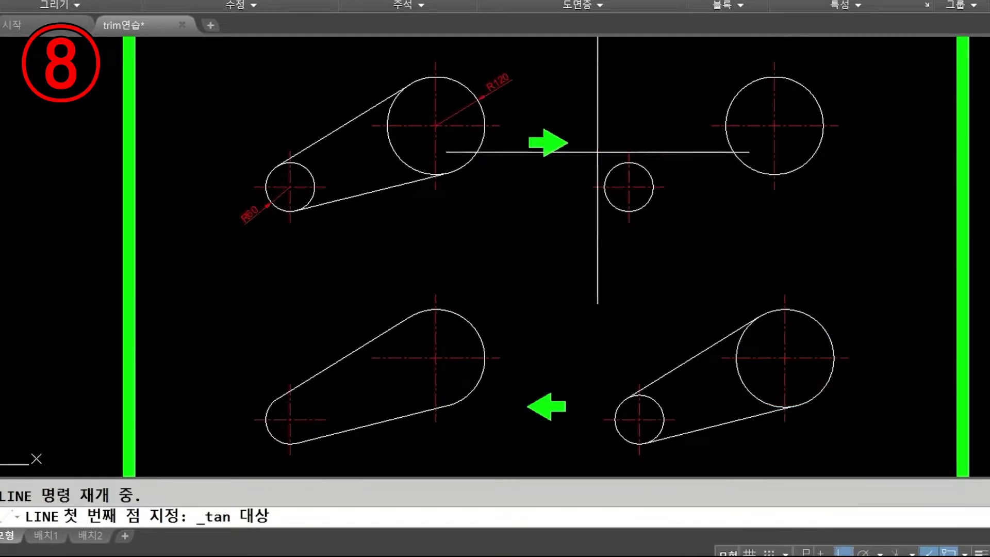
pyautogui.click(605, 176)
pyautogui.keyDown('shift'); pyautogui.rightClick(742, 124); pyautogui.keyUp('shift')
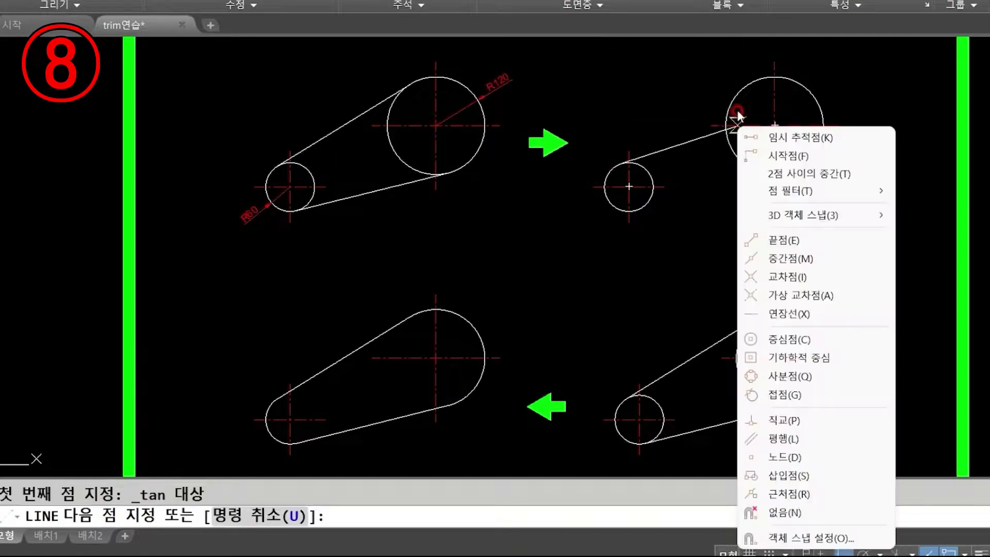
pyautogui.press('g')
pyautogui.click(755, 82)
pyautogui.press('Return')
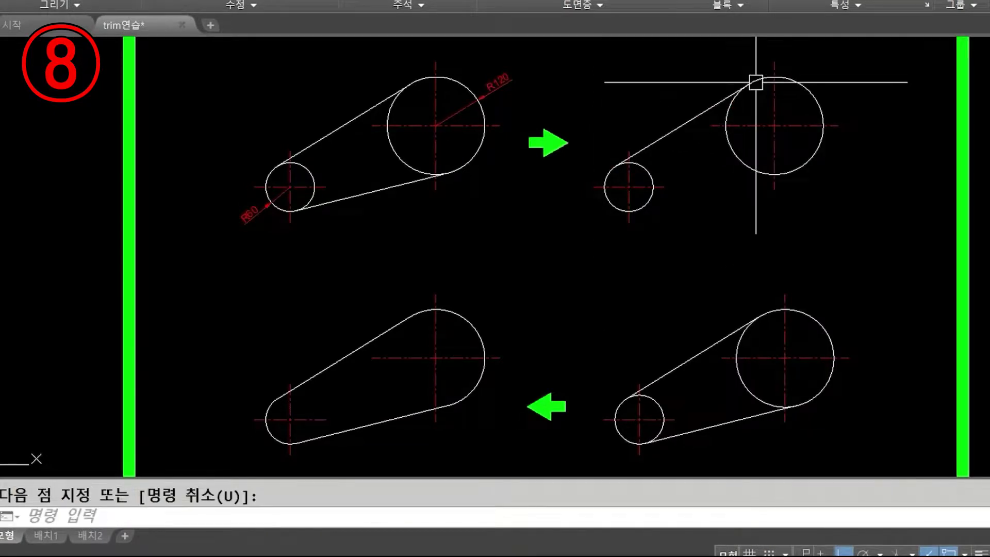
# - Draw the lower connecting line between the small and large circles, using the Tangent snap at both ends
pyautogui.press('Return')
pyautogui.keyDown('shift'); pyautogui.rightClick(691, 228); pyautogui.keyUp('shift')
pyautogui.press('g')
pyautogui.click(630, 209)
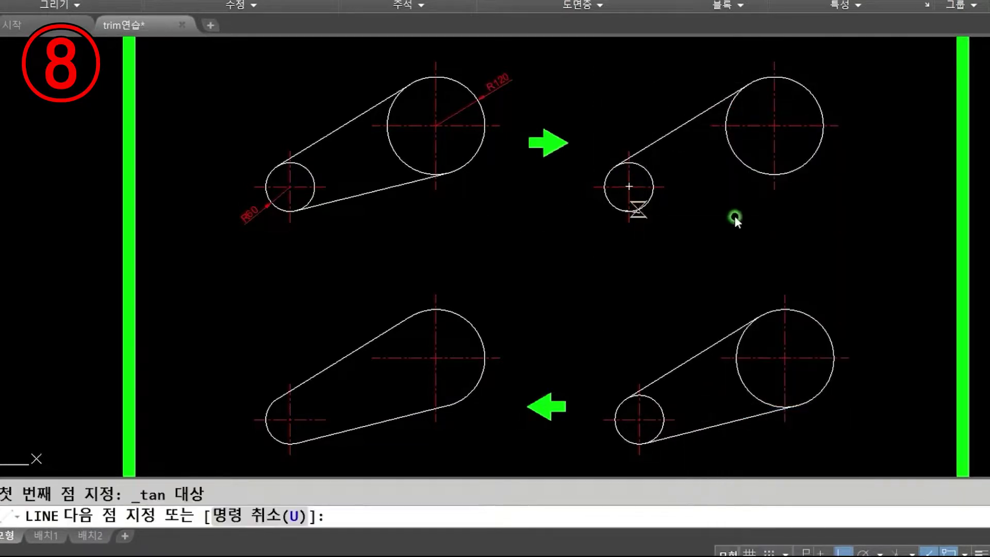
pyautogui.keyDown('shift'); pyautogui.rightClick(734, 215); pyautogui.keyUp('shift')
pyautogui.press('g')
pyautogui.click(801, 166)
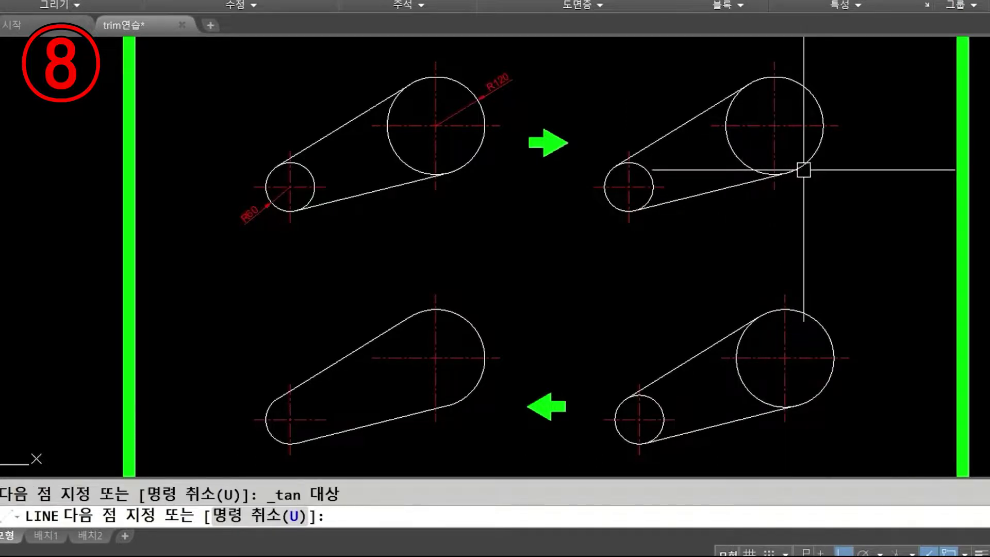
pyautogui.press('Return')
pyautogui.scroll(-1, 802, 168)
pyautogui.scroll(1, 658, 318)
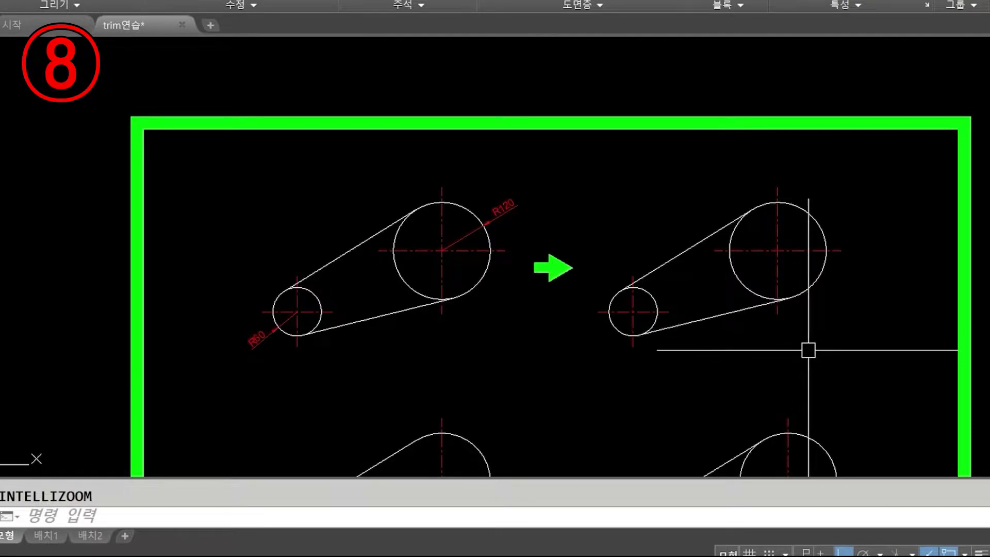
pyautogui.moveTo(821, 373); pyautogui.dragTo(801, 227, button='middle')
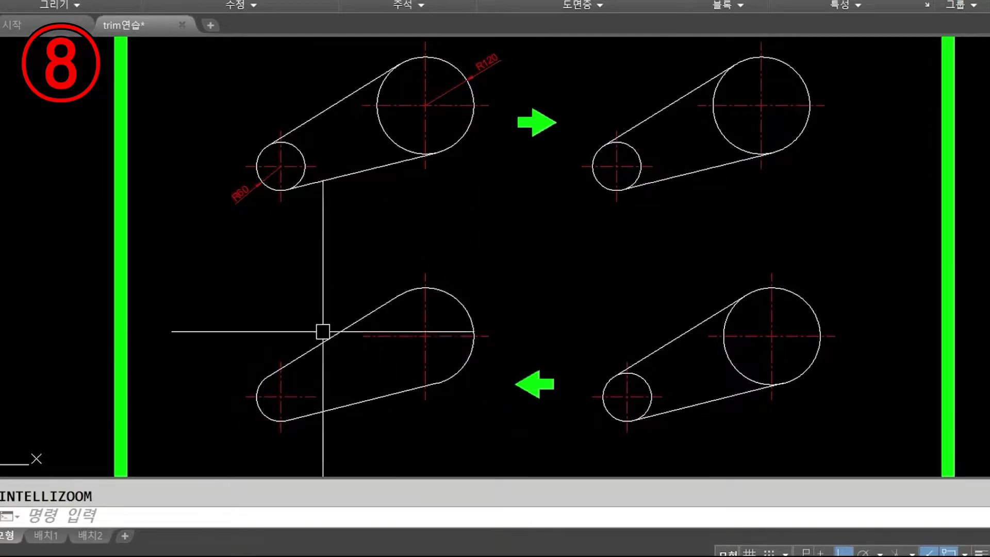
pyautogui.scroll(4, 813, 441)
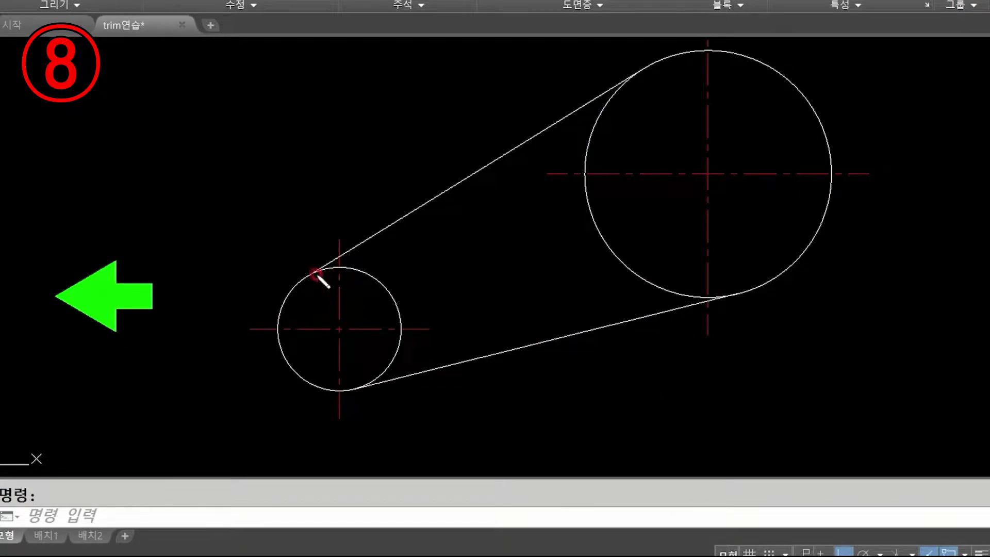
pyautogui.moveTo(309, 276)
pyautogui.mouseDown()
pyautogui.moveTo(363, 279)
pyautogui.moveTo(395, 322)
pyautogui.moveTo(369, 382)
pyautogui.mouseUp()
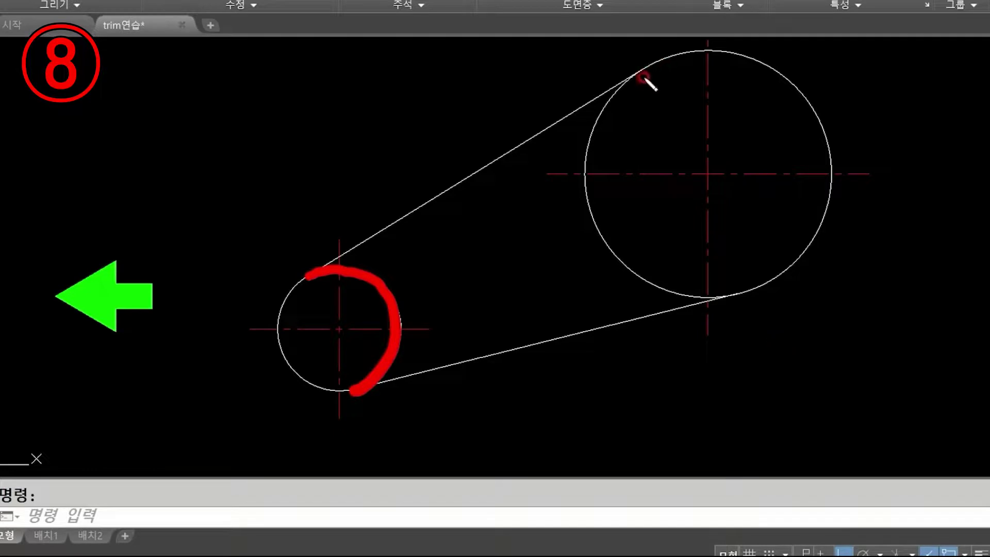
pyautogui.moveTo(639, 69)
pyautogui.mouseDown()
pyautogui.moveTo(597, 116)
pyautogui.moveTo(611, 249)
pyautogui.moveTo(732, 290)
pyautogui.mouseUp()
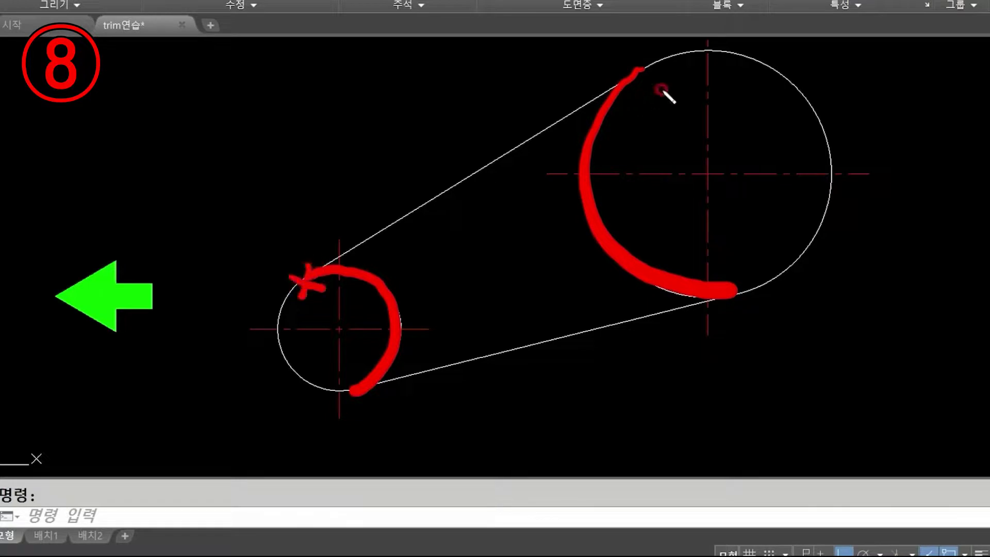
pyautogui.moveTo(642, 67); pyautogui.dragTo(666, 78)
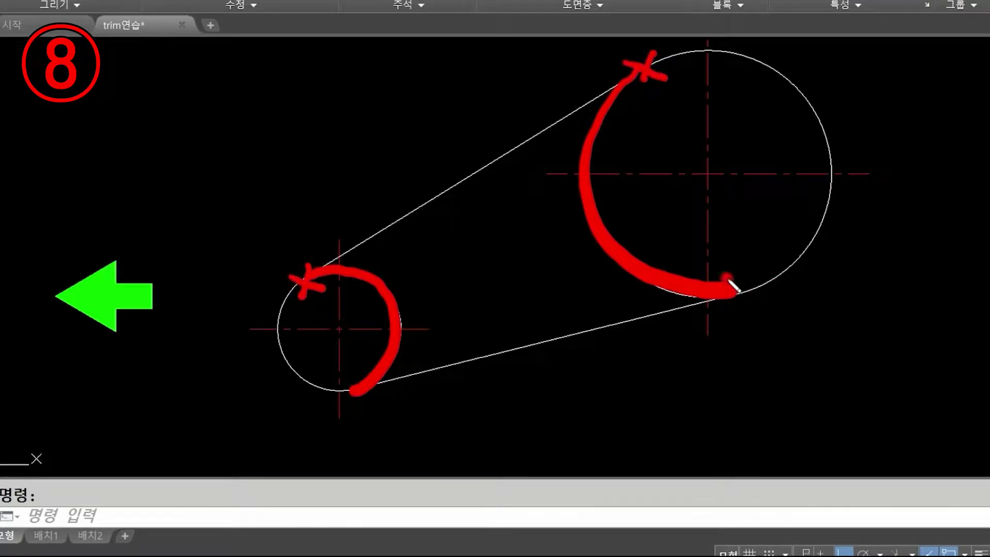
pyautogui.moveTo(745, 269); pyautogui.dragTo(730, 310)
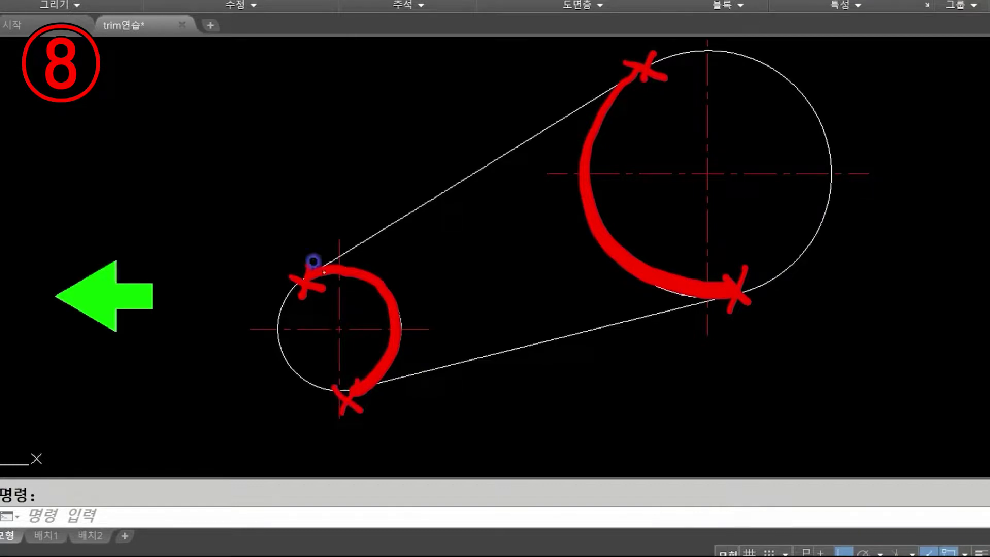
pyautogui.moveTo(297, 281); pyautogui.dragTo(640, 68)
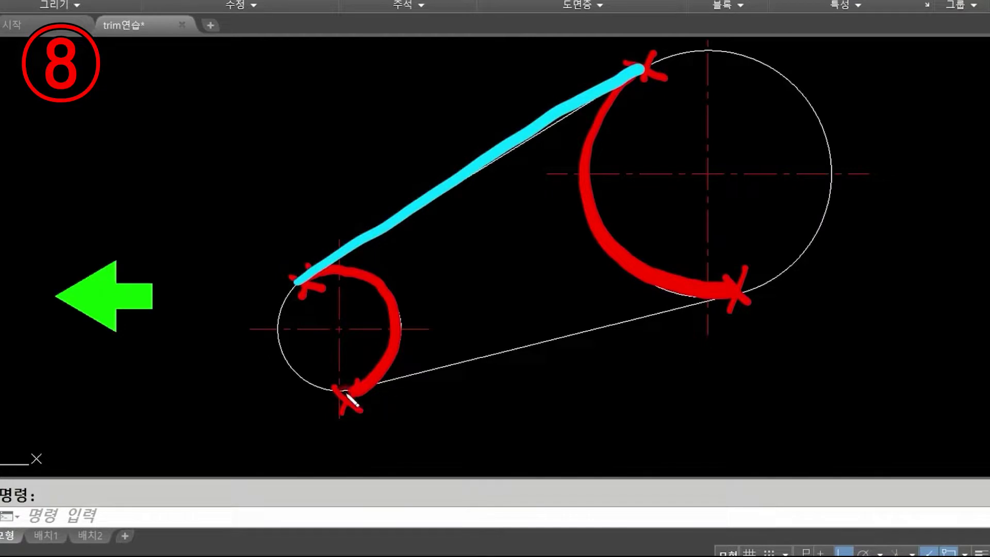
pyautogui.moveTo(344, 393); pyautogui.dragTo(747, 292)
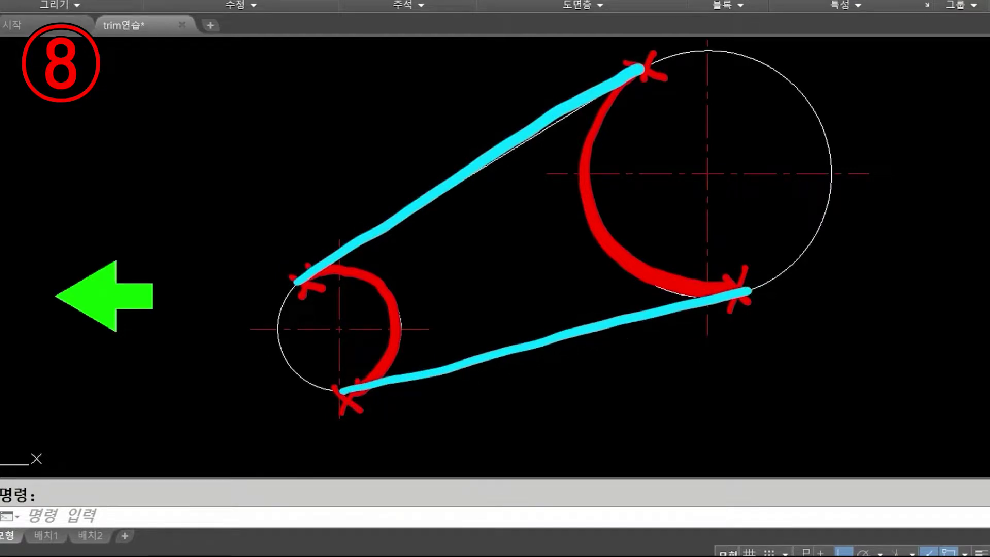
pyautogui.press('Escape')
# - Trim the inner arcs of both circles with the two tangent lines as cutting edges, and undo that trim
pyautogui.write('tr')
pyautogui.press('Return')
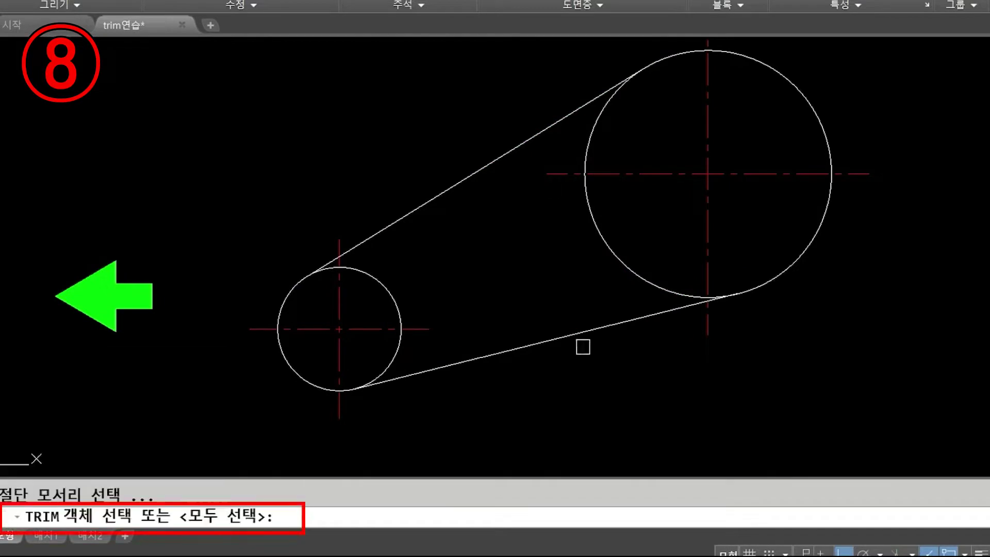
pyautogui.click(569, 327)
pyautogui.click(430, 203)
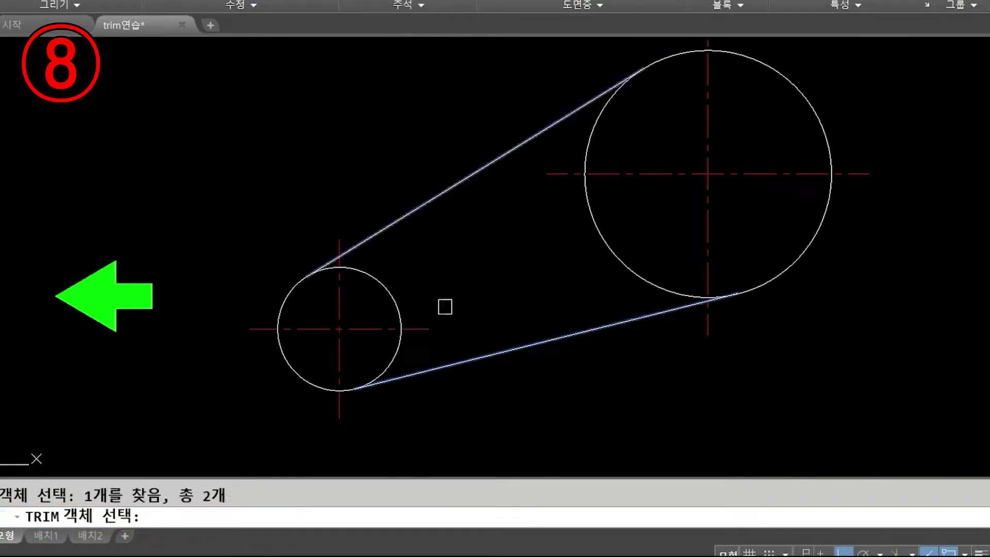
pyautogui.press('Return')
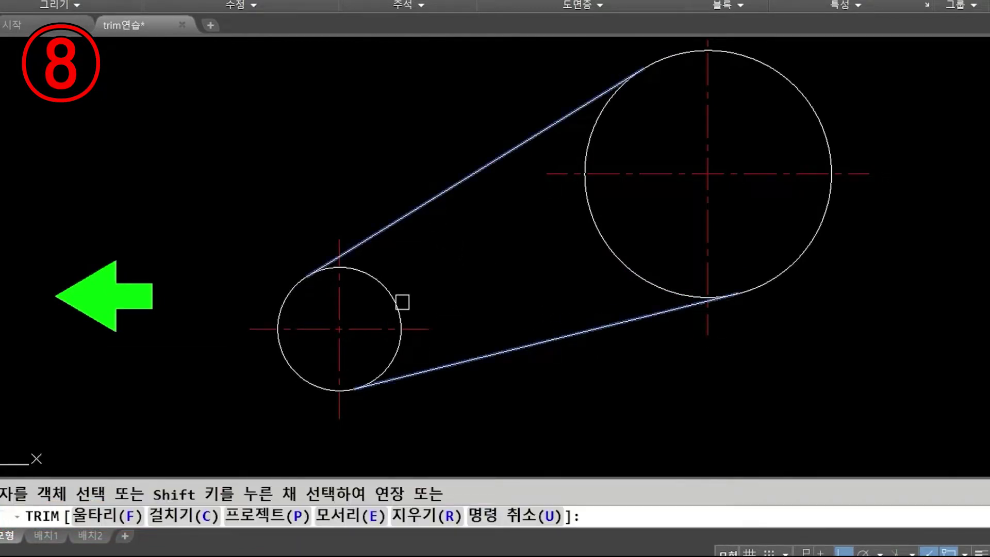
pyautogui.click(399, 299)
pyautogui.press('Return')
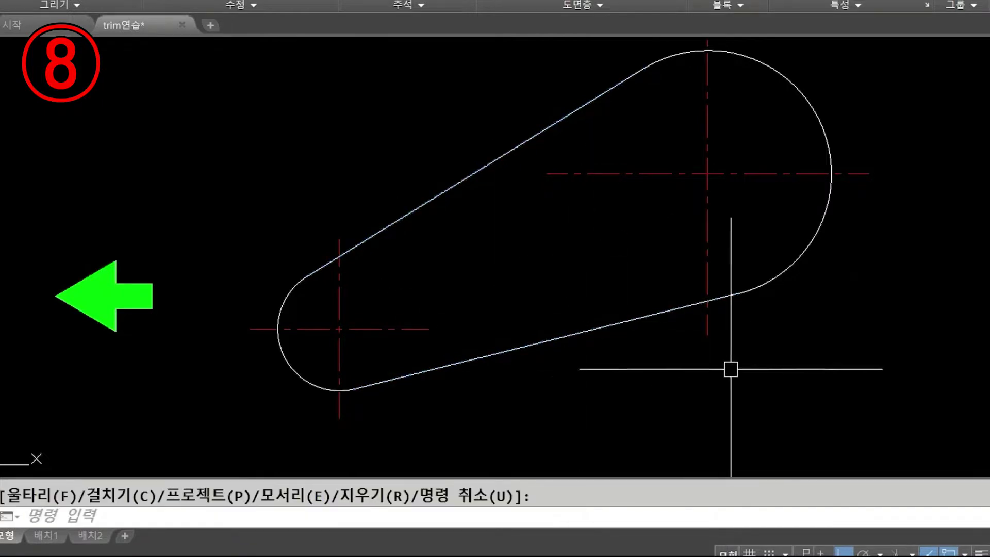
pyautogui.write('u')
pyautogui.press('Return')
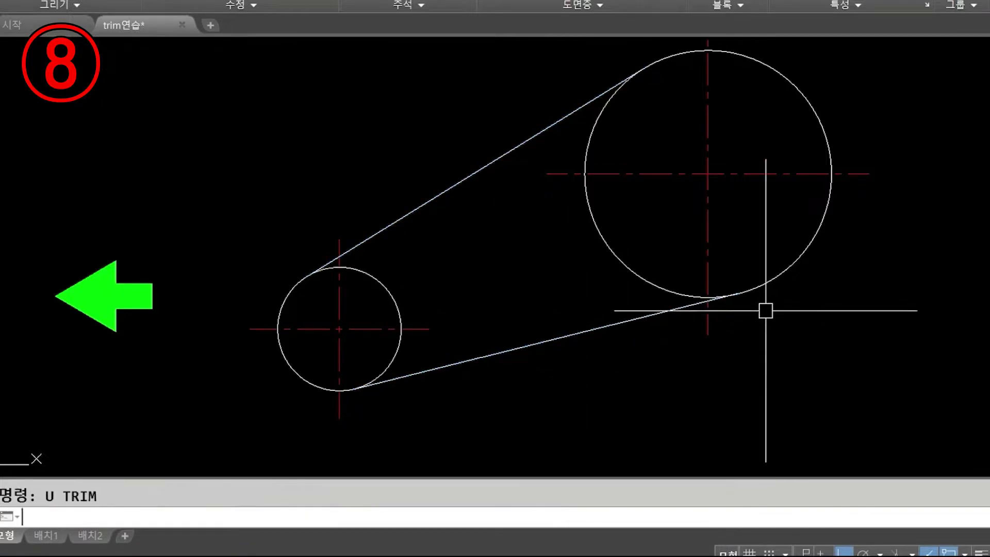
# - Trim the inner arcs of the large and small circles, selecting the whole figure with its centre lines as cutting edges
pyautogui.write('tr')
pyautogui.press('Return')
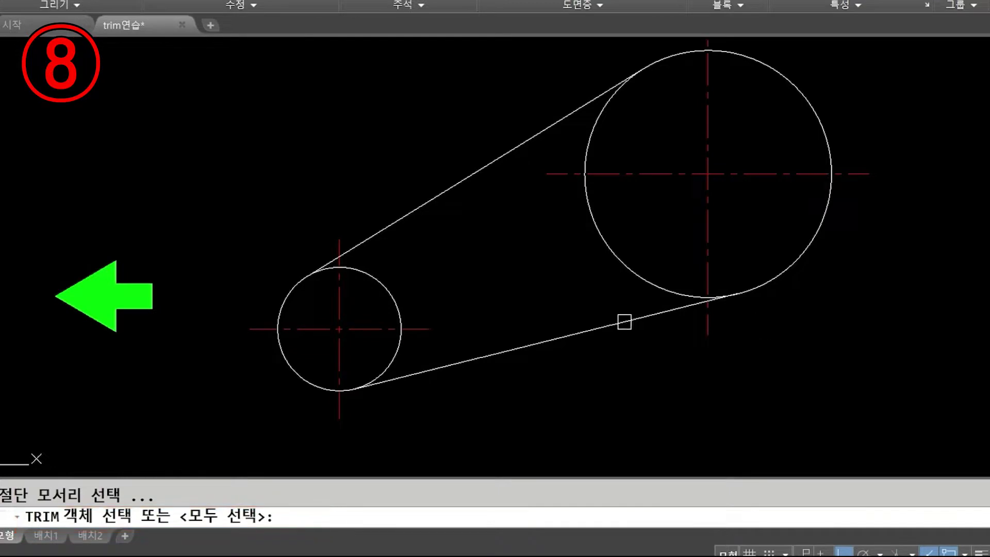
pyautogui.scroll(-2, 626, 323)
pyautogui.click(770, 382)
pyautogui.click(368, 128)
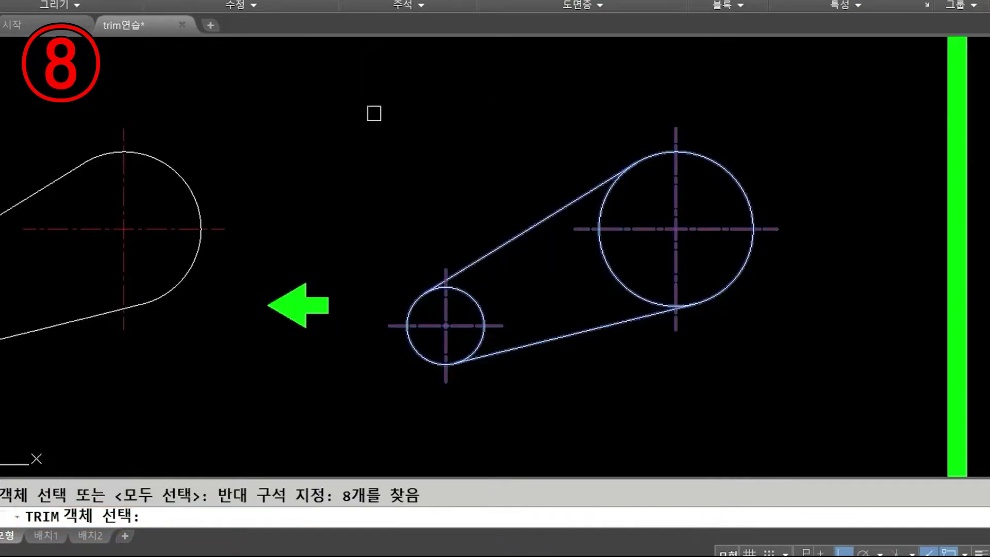
pyautogui.press('Return')
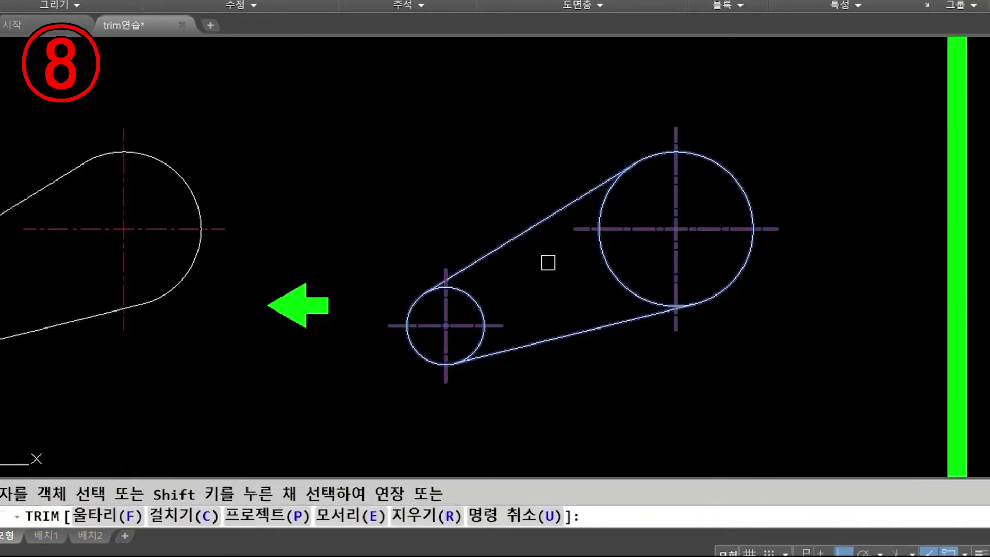
pyautogui.click(603, 212)
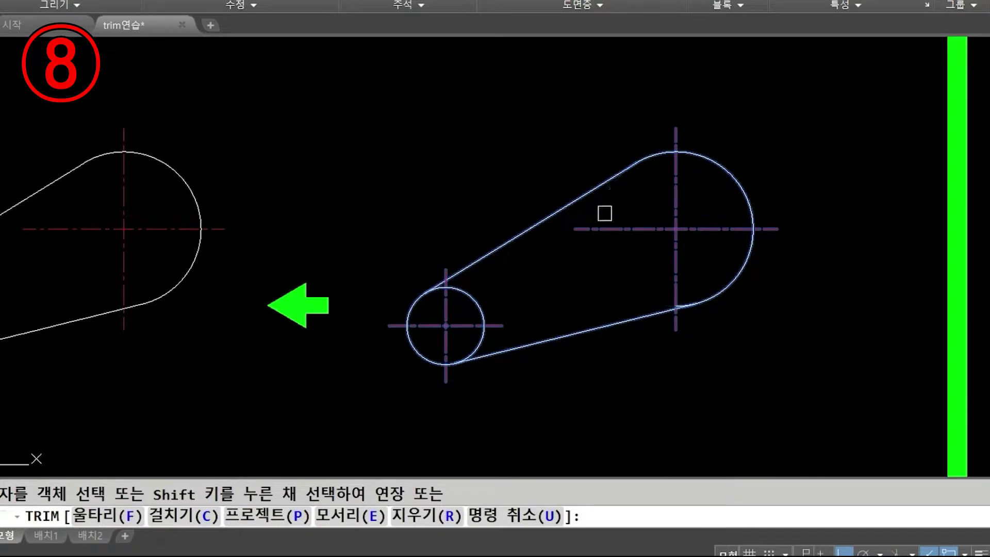
pyautogui.click(480, 339)
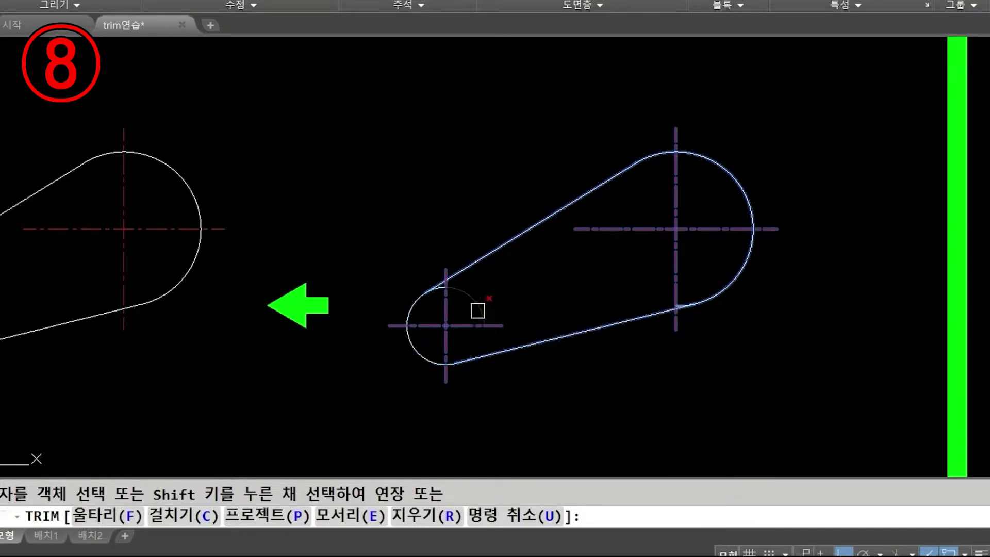
pyautogui.click(478, 310)
# - Trim the leftover arc pieces beside the vertical centre lines at the small circle's upper and the large circle's lower tangent point, and end Trim
pyautogui.scroll(5, 433, 290)
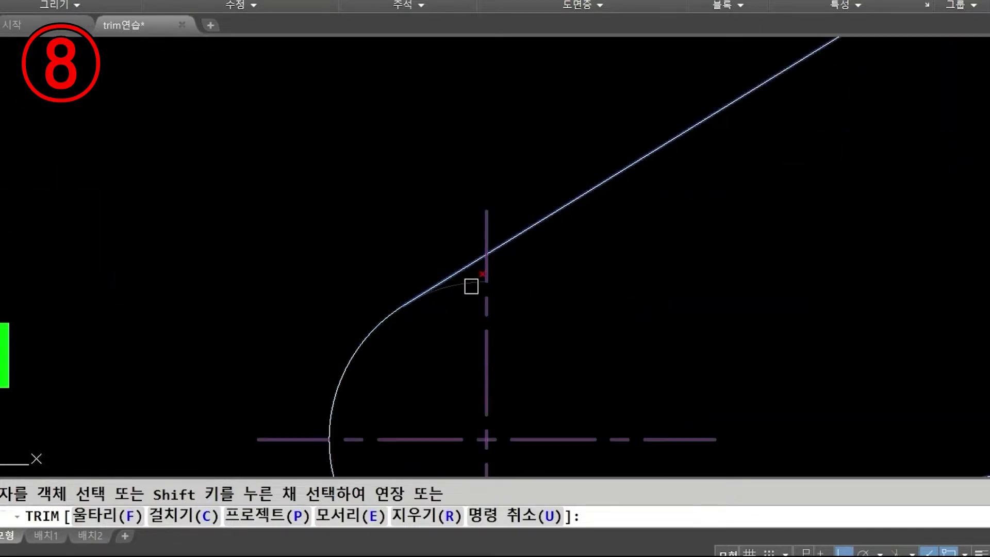
pyautogui.scroll(-4, 471, 286)
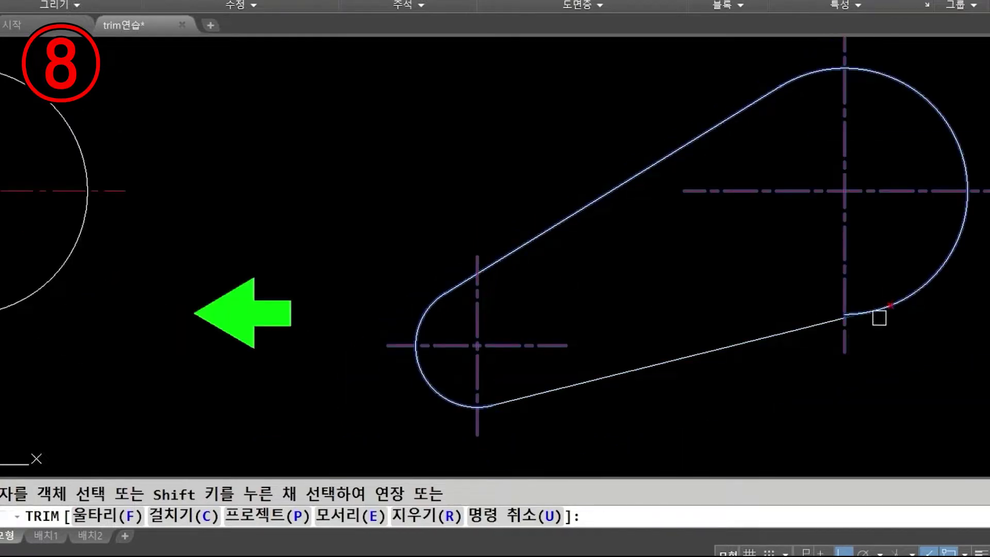
pyautogui.scroll(5, 879, 317)
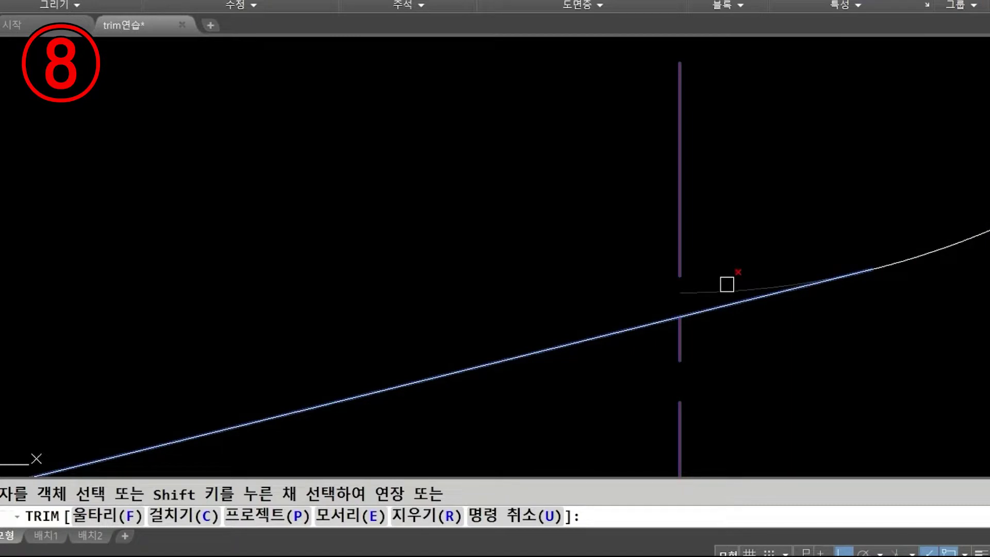
pyautogui.click(727, 284)
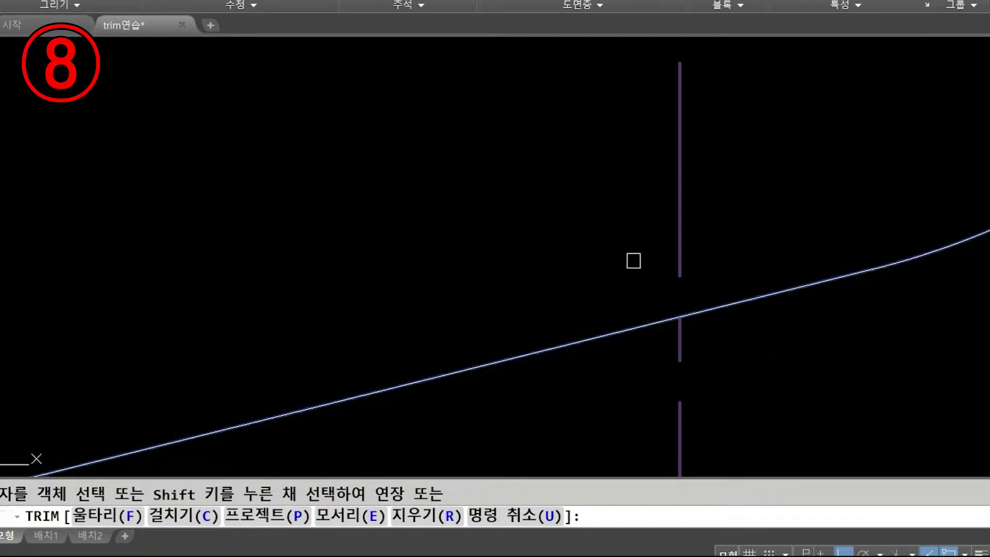
pyautogui.scroll(-5, 711, 373)
pyautogui.moveTo(712, 393); pyautogui.dragTo(767, 364, button='middle')
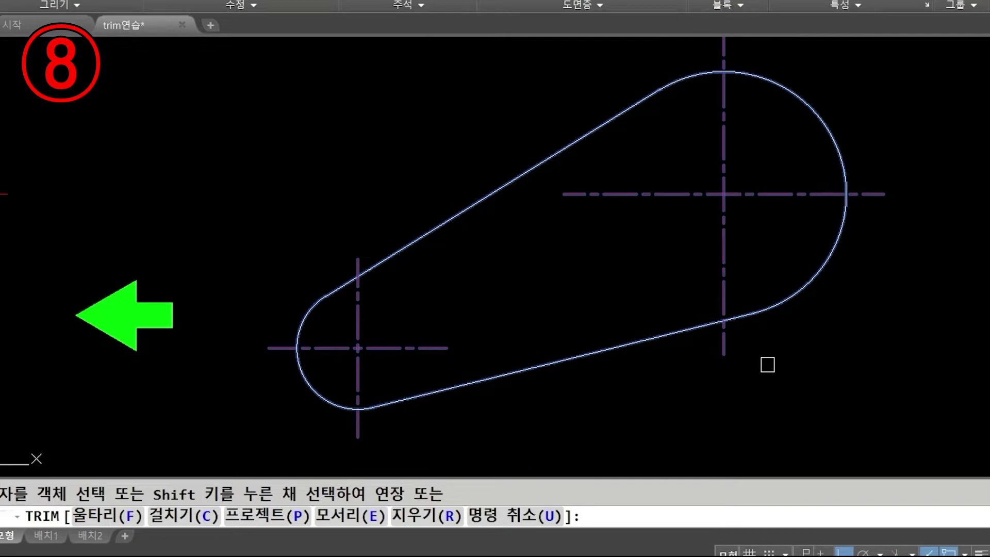
pyautogui.moveTo(770, 351); pyautogui.dragTo(760, 381, button='middle')
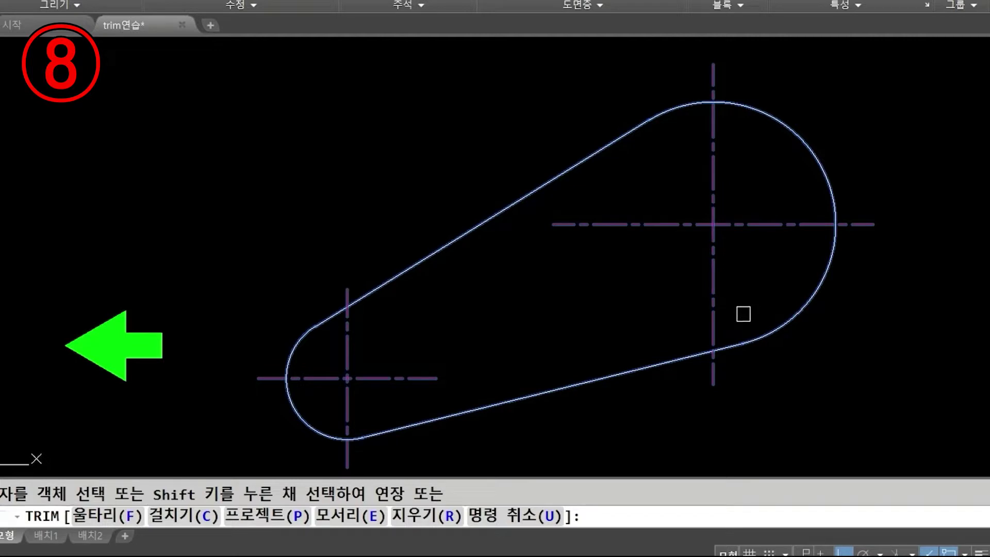
pyautogui.press('Escape')
# - Draw a circle of radius 70 at each of the two upper centre marks of the ninth figure
pyautogui.scroll(-5, 597, 309)
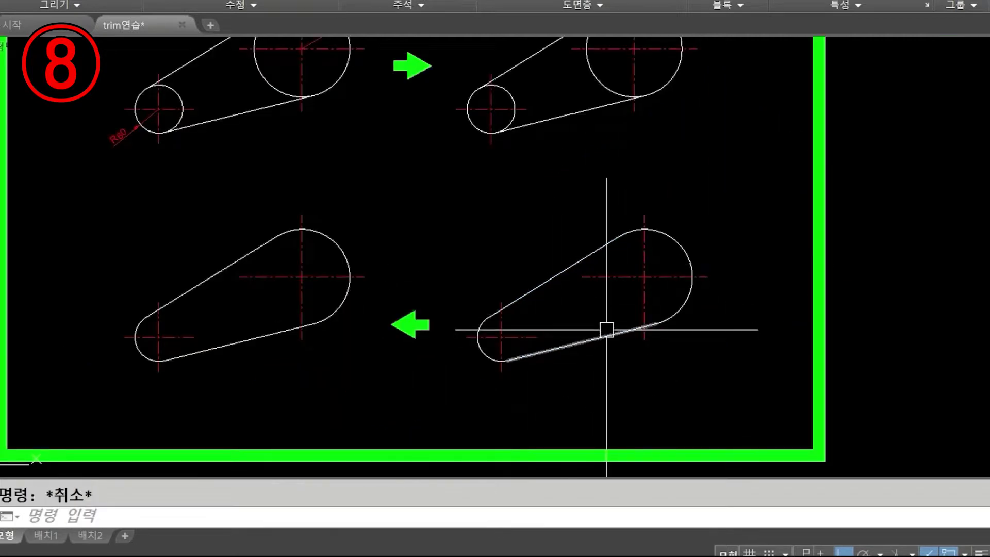
pyautogui.scroll(-3, 607, 329)
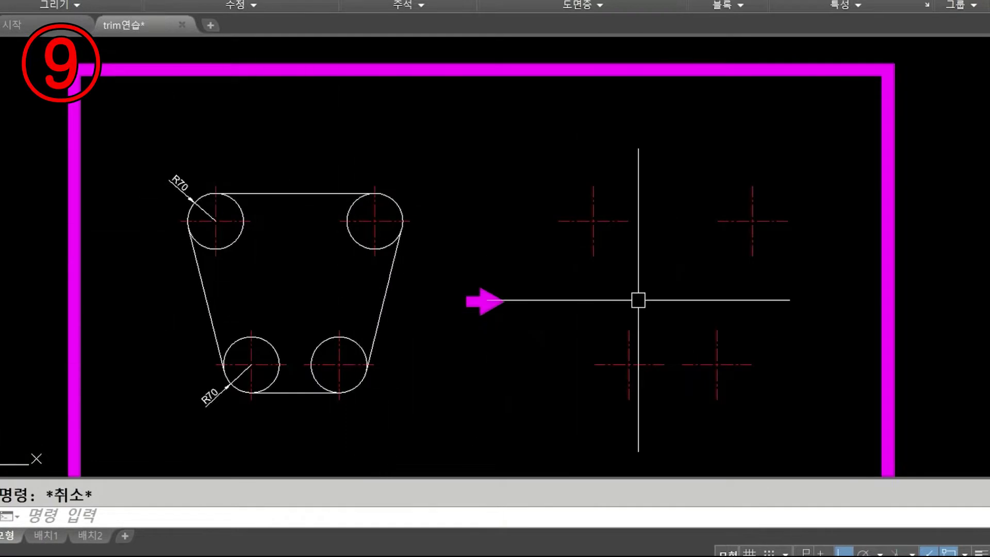
pyautogui.write('c')
pyautogui.press('Return')
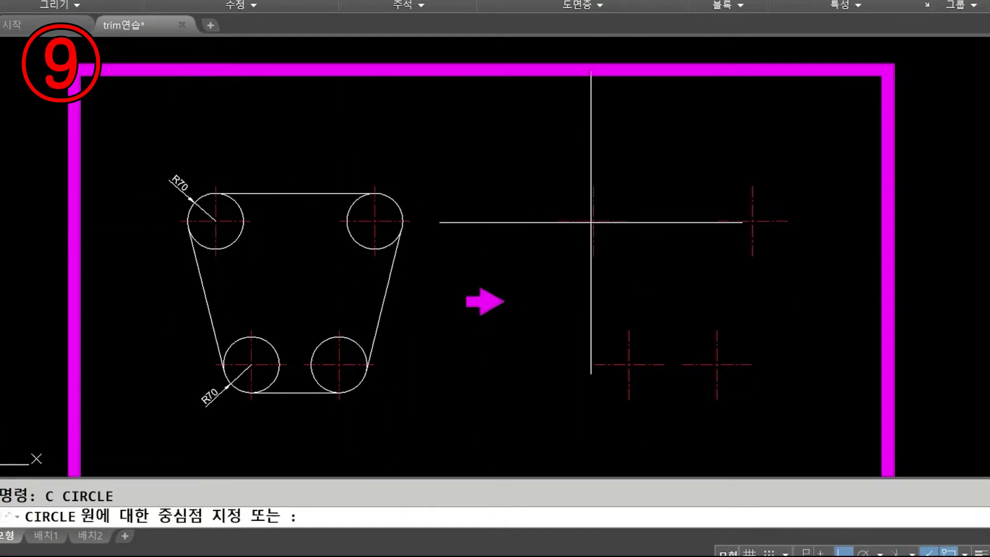
pyautogui.click(592, 221)
pyautogui.write('70')
pyautogui.press('space')
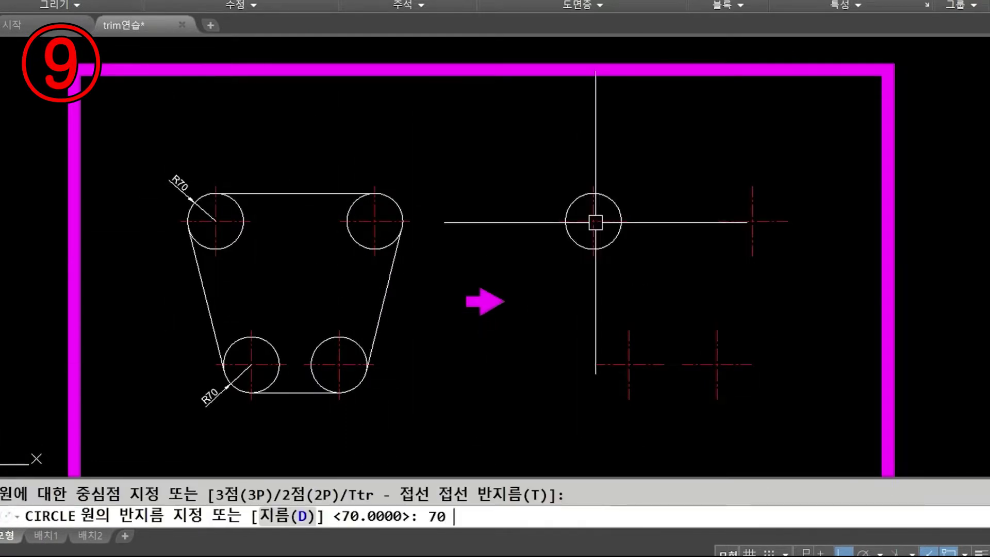
pyautogui.press('space')
pyautogui.press('space')
pyautogui.click(750, 221)
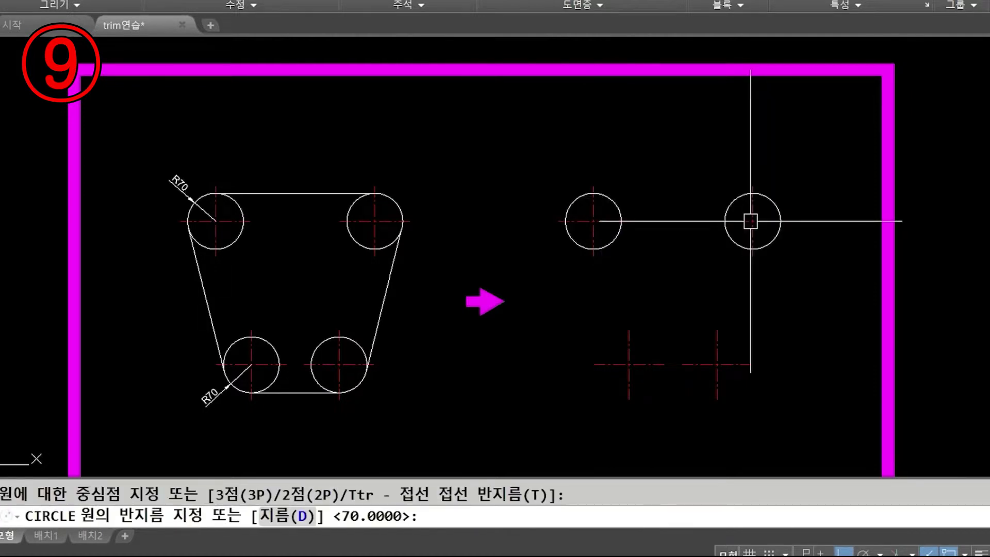
pyautogui.press('space')
# - Draw a circle of radius 70 at each of the two lower centre marks of the ninth figure
pyautogui.press('space')
pyautogui.click(629, 365)
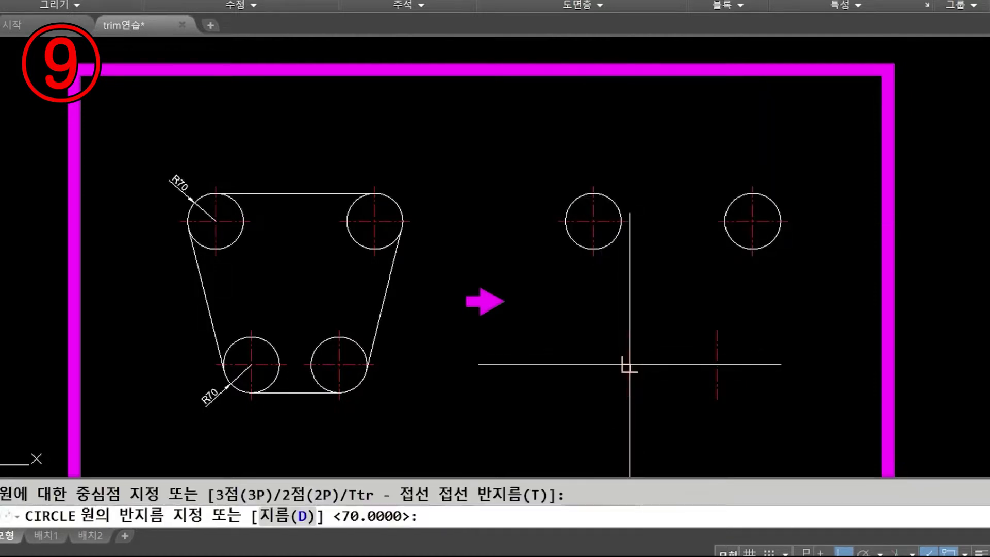
pyautogui.press('space')
pyautogui.press('space')
pyautogui.click(716, 364)
pyautogui.press('space')
# - Draw one horizontal line joining the tops of the upper circles and another joining the bottoms of the lower circles
pyautogui.write('l')
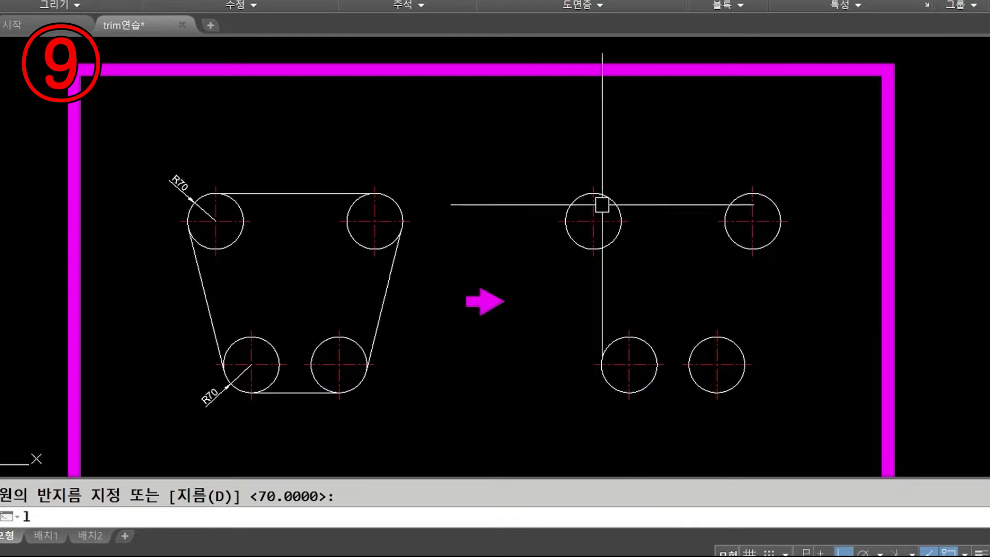
pyautogui.press('space')
pyautogui.click(593, 193)
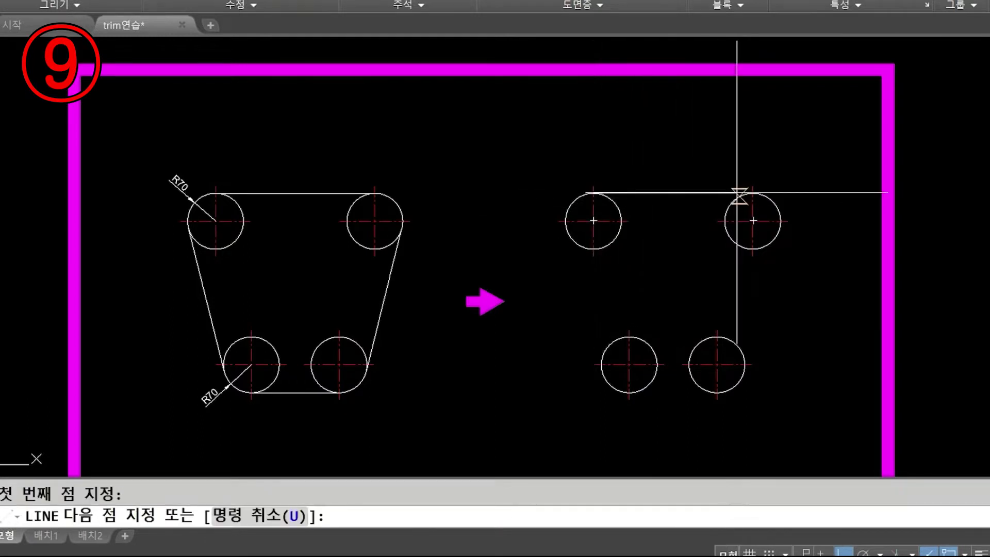
pyautogui.click(752, 193)
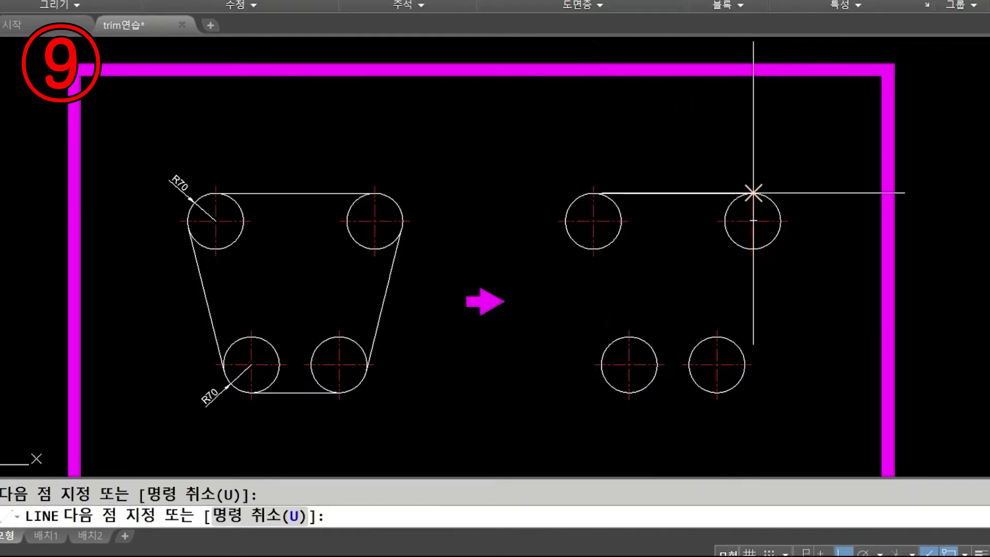
pyautogui.press('space')
pyautogui.press('space')
pyautogui.click(629, 391)
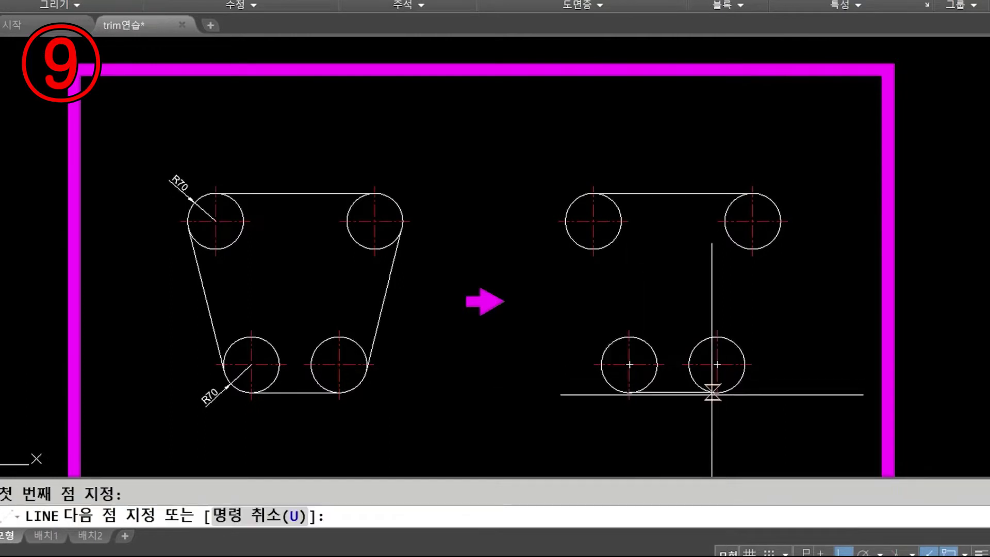
pyautogui.press('space')
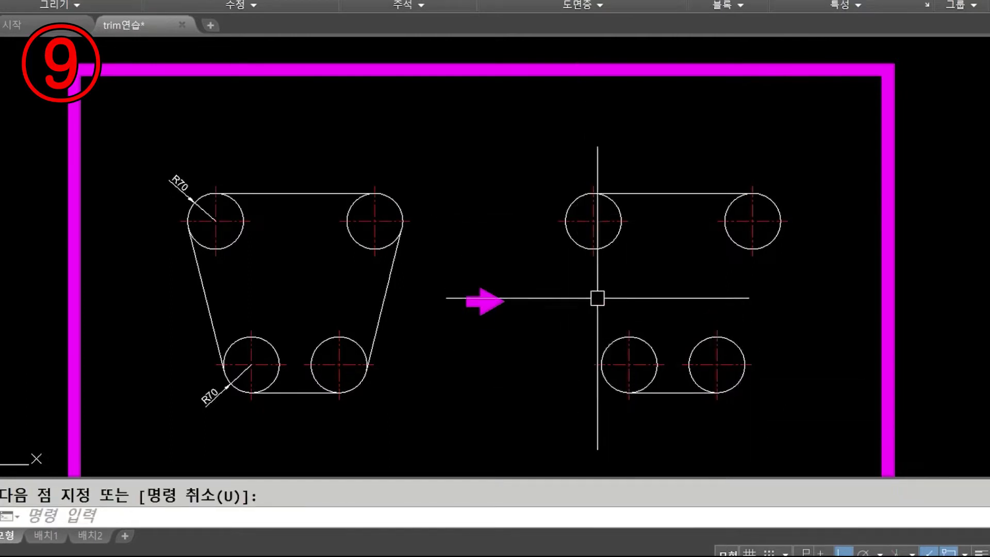
# - Draw the left slanted line between the upper-left and lower-left circles, using the Tangent snap at both ends
pyautogui.write('l')
pyautogui.press('space')
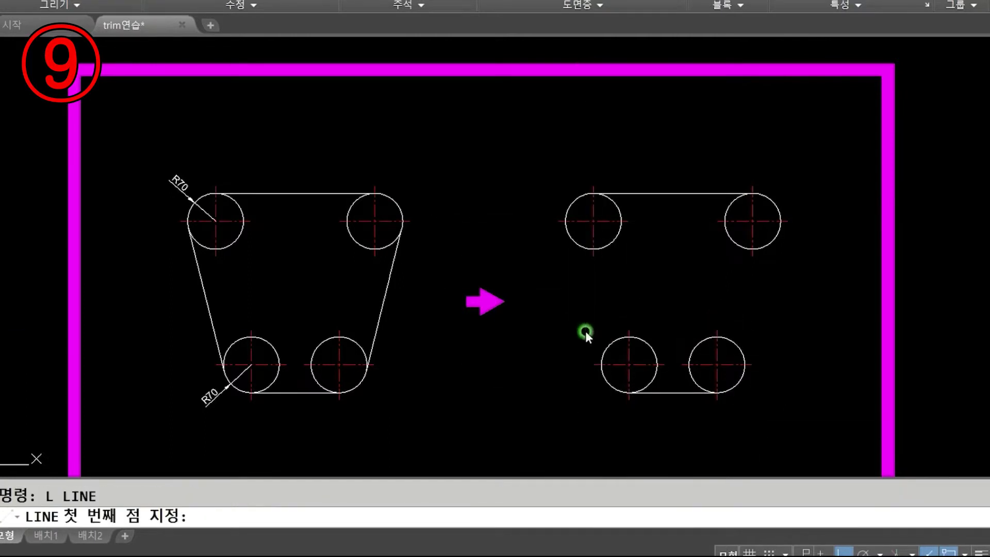
pyautogui.keyDown('shift'); pyautogui.rightClick(573, 299); pyautogui.keyUp('shift')
pyautogui.click(618, 177)
pyautogui.click(567, 230)
pyautogui.keyDown('shift'); pyautogui.rightClick(568, 231); pyautogui.keyUp('shift')
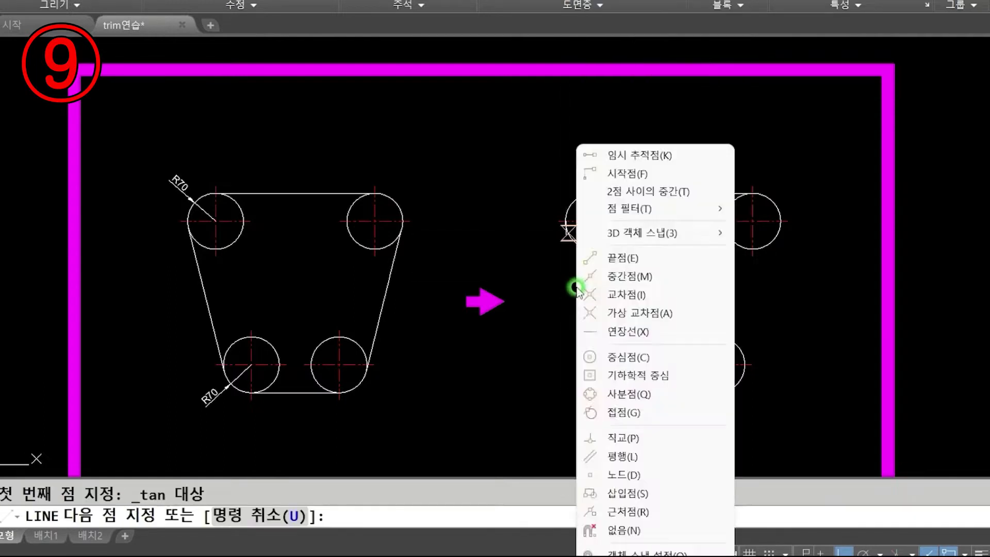
pyautogui.click(598, 413)
pyautogui.click(600, 380)
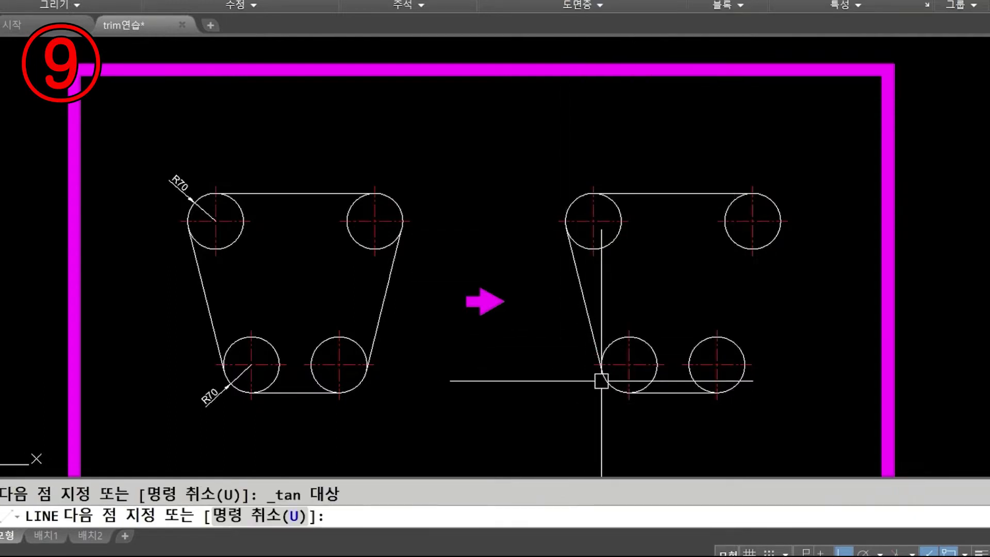
pyautogui.press('space')
# - Draw the right slanted line between the upper-right and lower-right circles, using the Tangent snap at both ends
pyautogui.press('space')
pyautogui.keyDown('shift'); pyautogui.rightClick(793, 297); pyautogui.keyUp('shift')
pyautogui.click(840, 413)
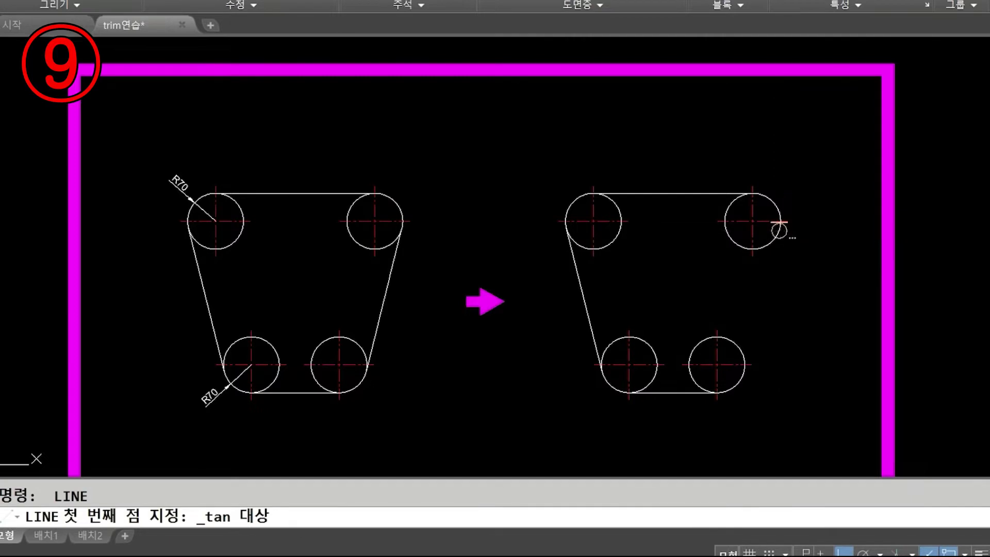
pyautogui.click(779, 223)
pyautogui.keyDown('shift'); pyautogui.rightClick(800, 336); pyautogui.keyUp('shift')
pyautogui.press('g')
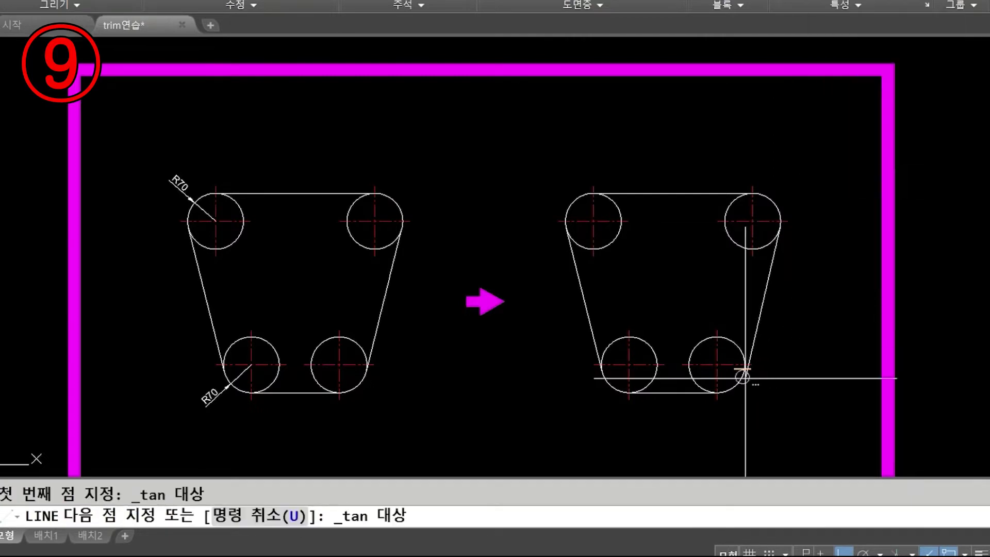
pyautogui.click(744, 376)
pyautogui.press('space')
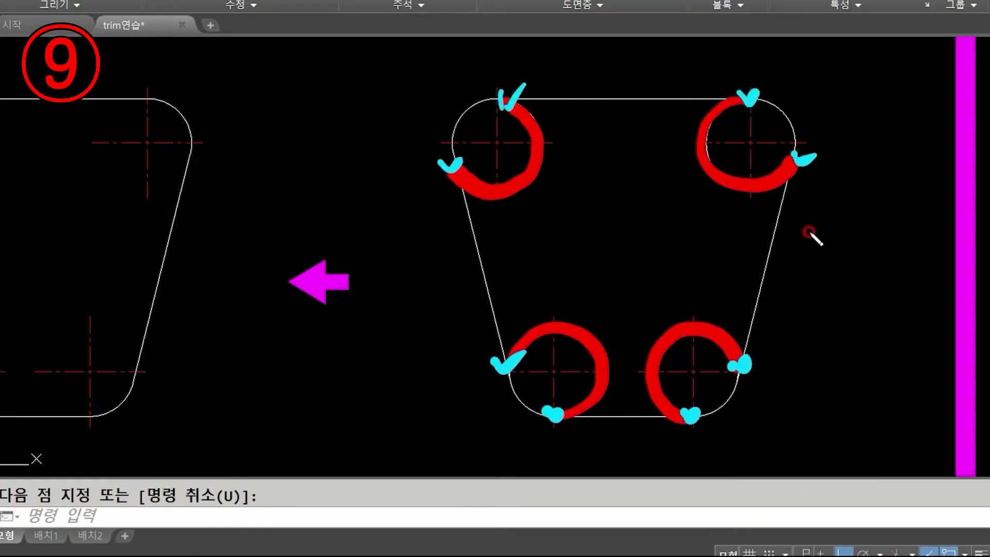
pyautogui.moveTo(800, 161)
pyautogui.mouseDown()
pyautogui.moveTo(757, 342)
pyautogui.moveTo(742, 367)
pyautogui.mouseUp()
pyautogui.moveTo(456, 165); pyautogui.dragTo(513, 373)
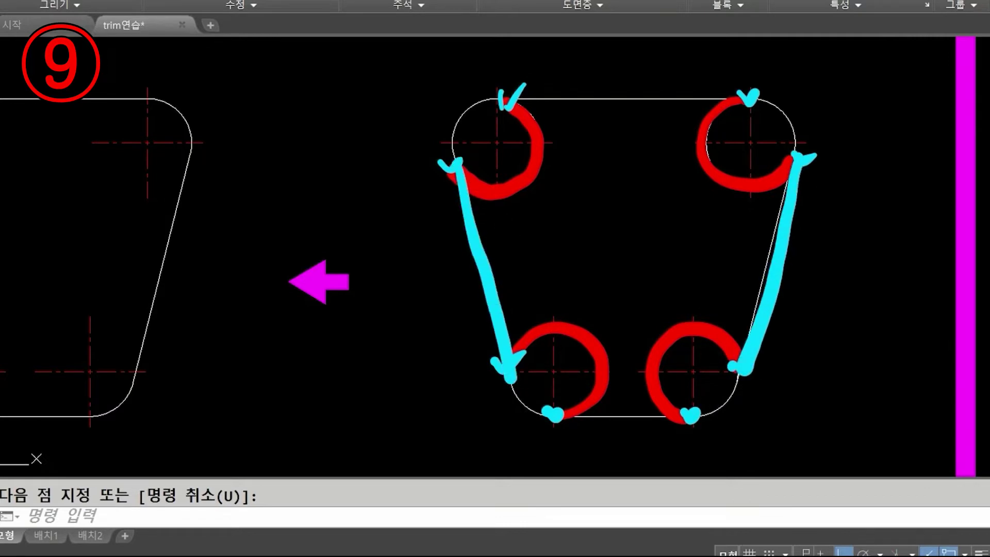
pyautogui.moveTo(561, 416); pyautogui.dragTo(694, 415)
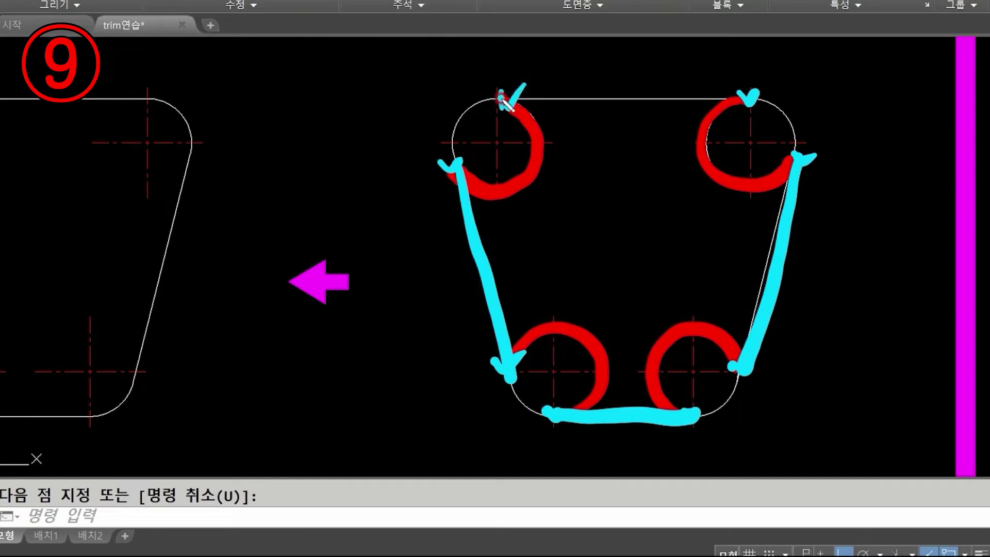
pyautogui.moveTo(508, 103); pyautogui.dragTo(750, 99)
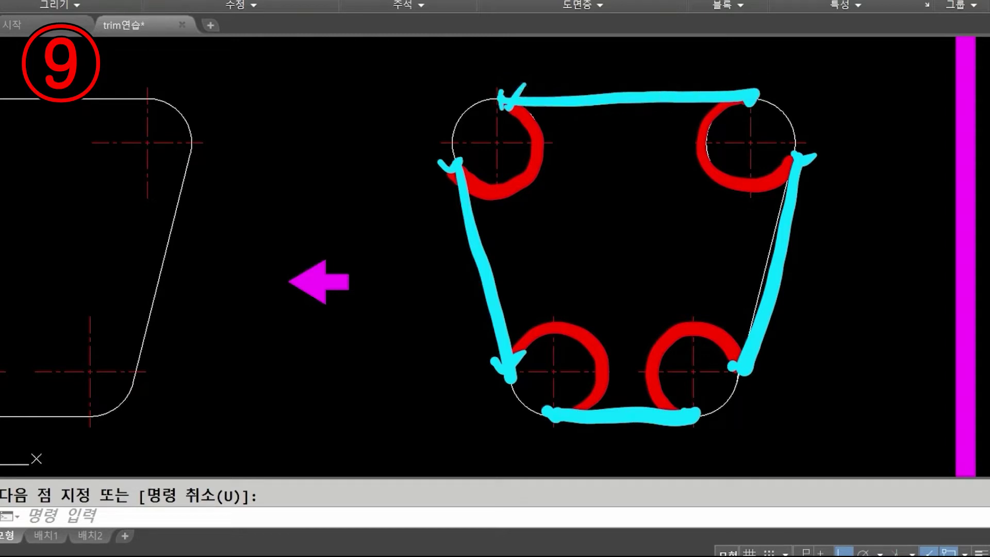
pyautogui.moveTo(787, 280)
pyautogui.mouseDown()
pyautogui.moveTo(851, 260)
pyautogui.moveTo(880, 274)
pyautogui.moveTo(938, 253)
pyautogui.mouseUp()
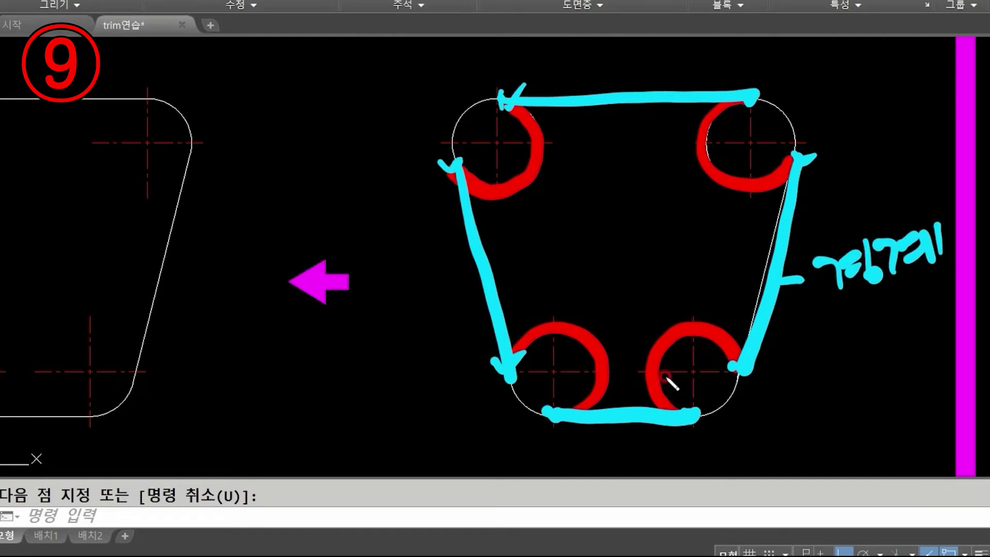
pyautogui.press('Escape')
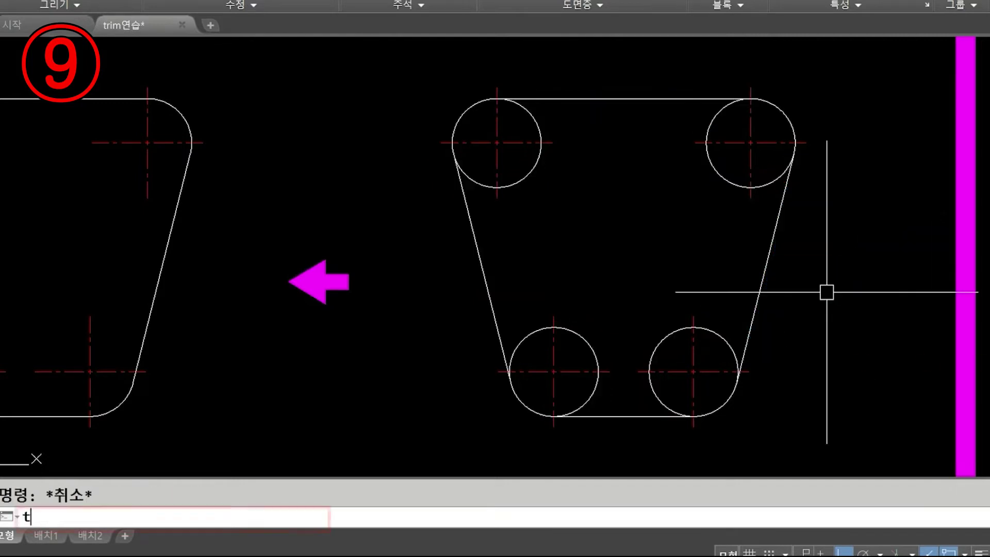
# - Trim the inner arcs of all four circles in the ninth figure, using the four connecting lines as cutting edges
pyautogui.write('tr')
pyautogui.press('Return')
pyautogui.click(625, 98)
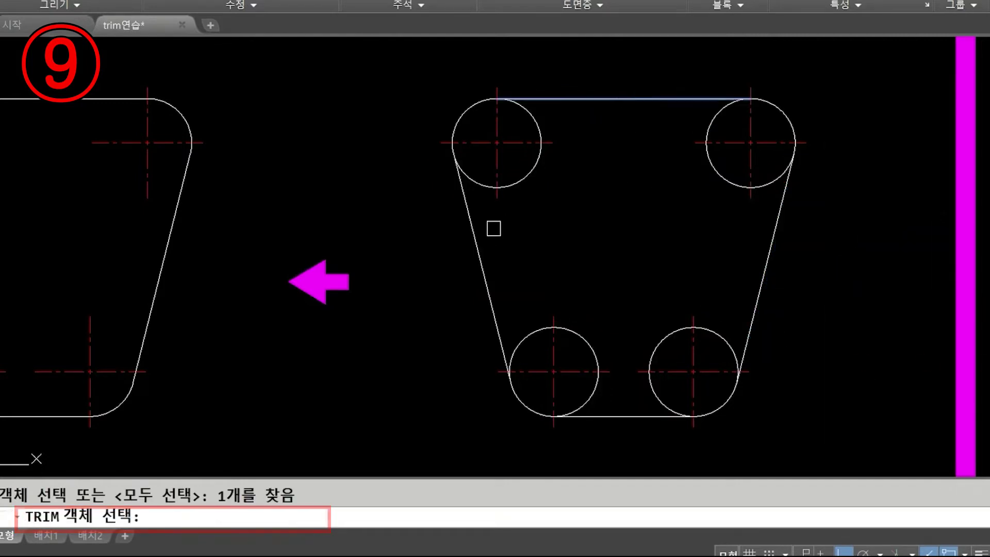
pyautogui.click(474, 254)
pyautogui.click(622, 414)
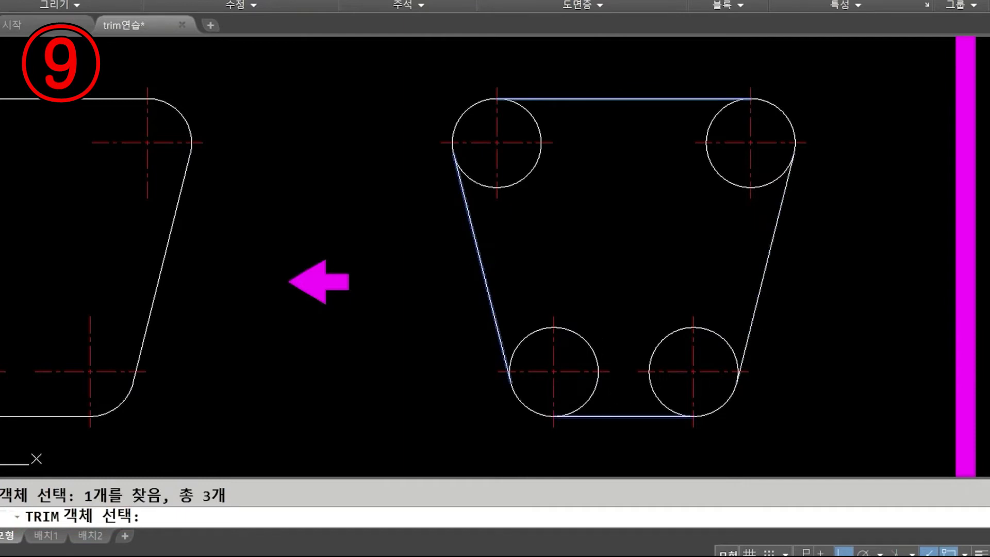
pyautogui.click(746, 326)
pyautogui.press('Return')
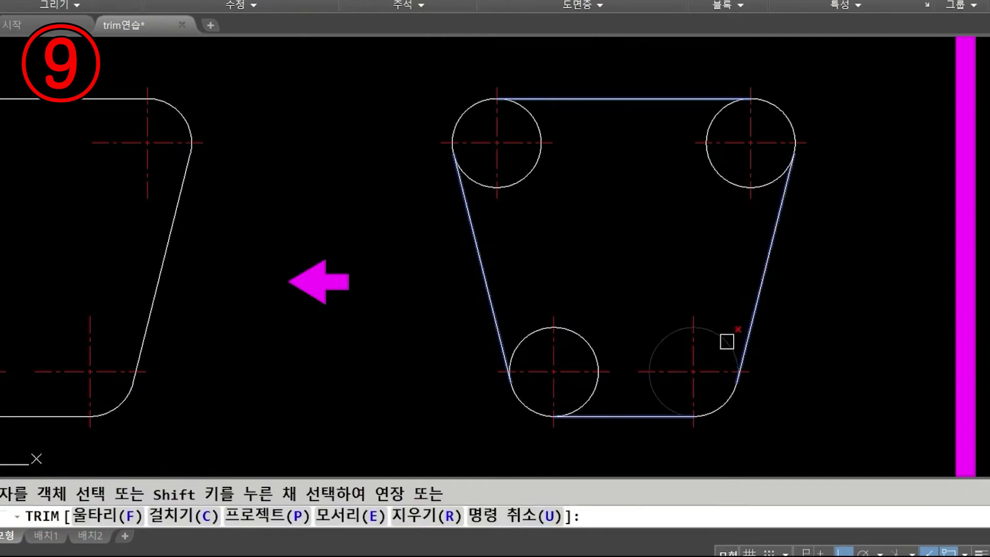
pyautogui.click(721, 184)
pyautogui.click(530, 188)
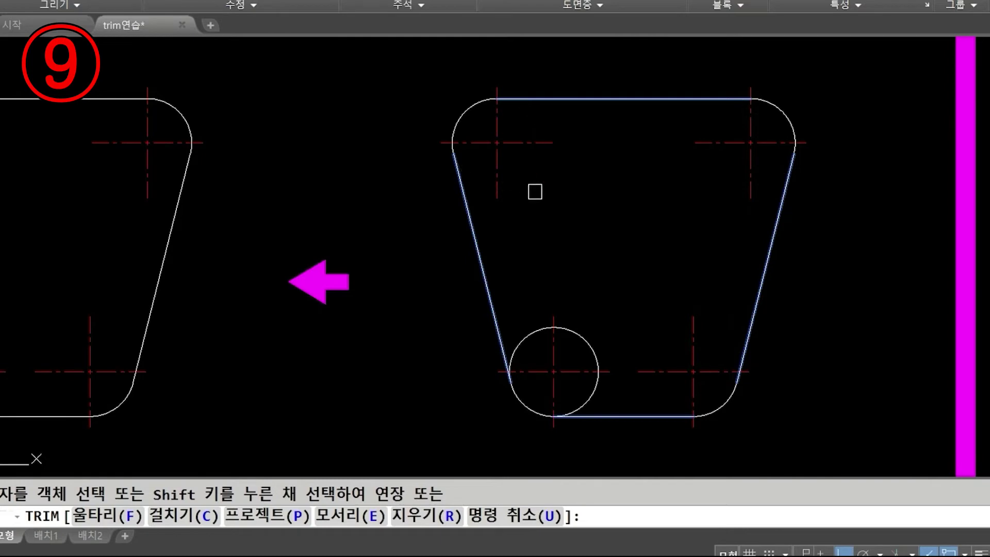
pyautogui.click(579, 328)
pyautogui.press('Return')
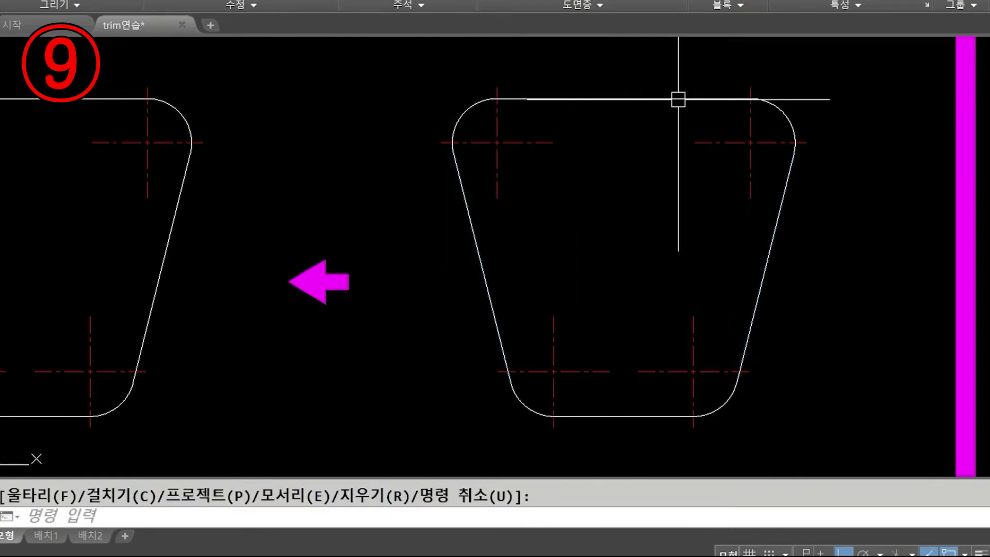
pyautogui.scroll(-8, 701, 444)
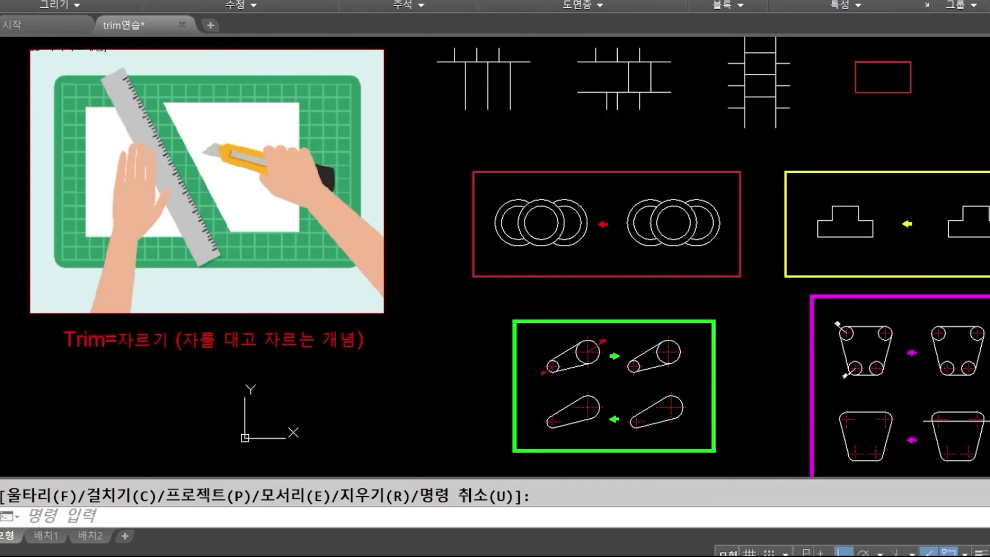
pyautogui.press('Escape')
pyautogui.moveTo(495, 258); pyautogui.dragTo(496, 238, button='middle')
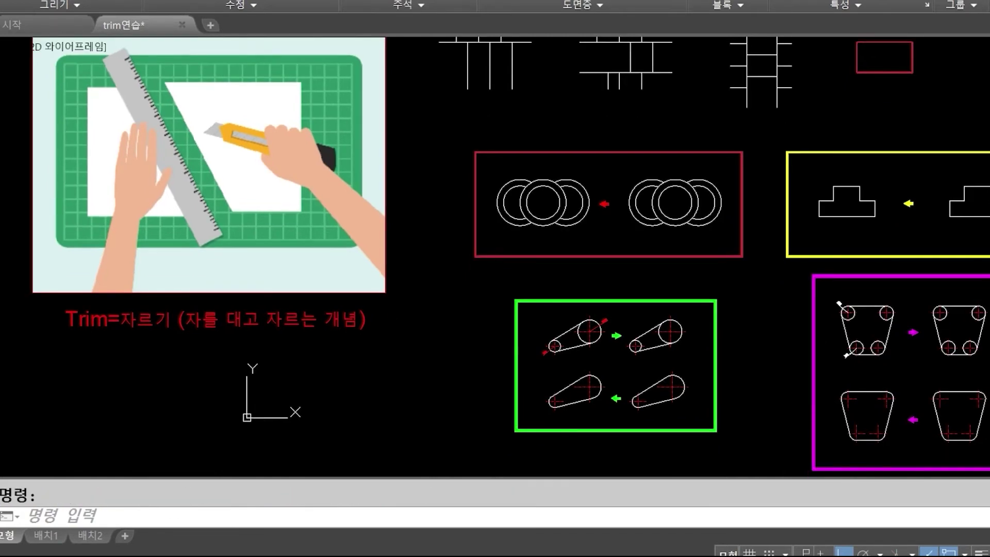